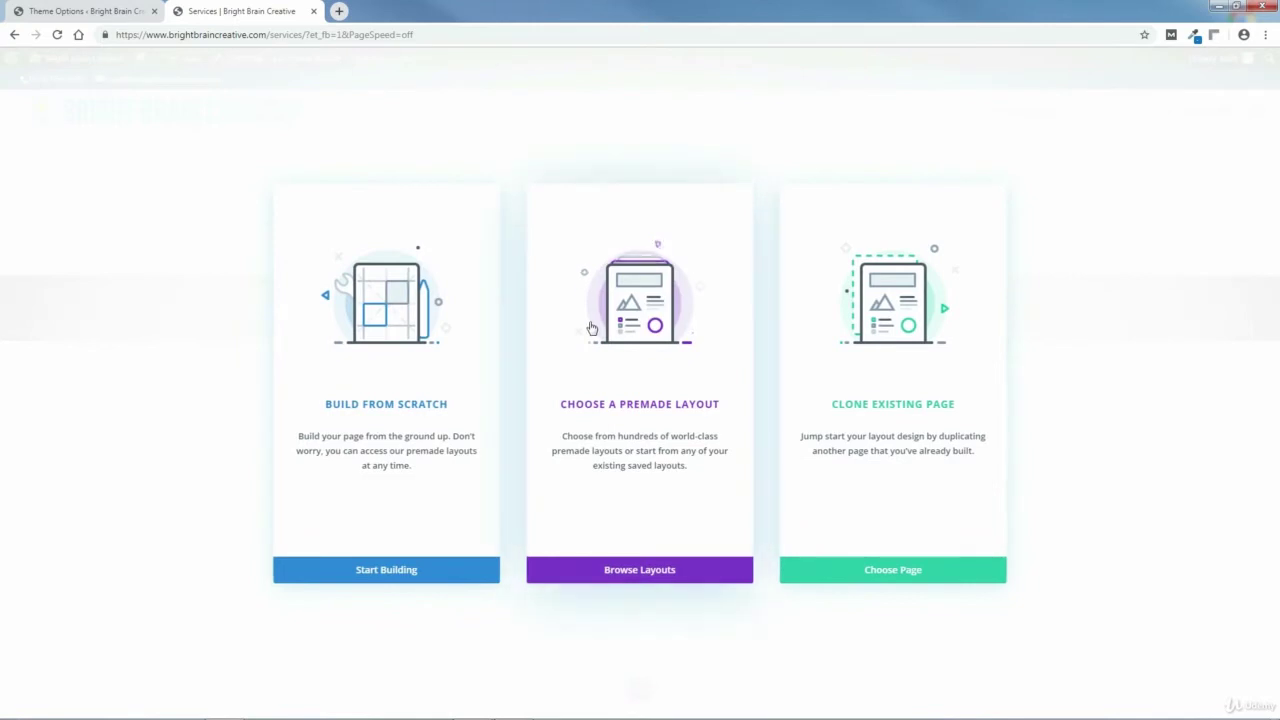
- Browse the premade layouts, filter them by the Business category, and open the Software Marketing layout pack
left_click(638, 572)
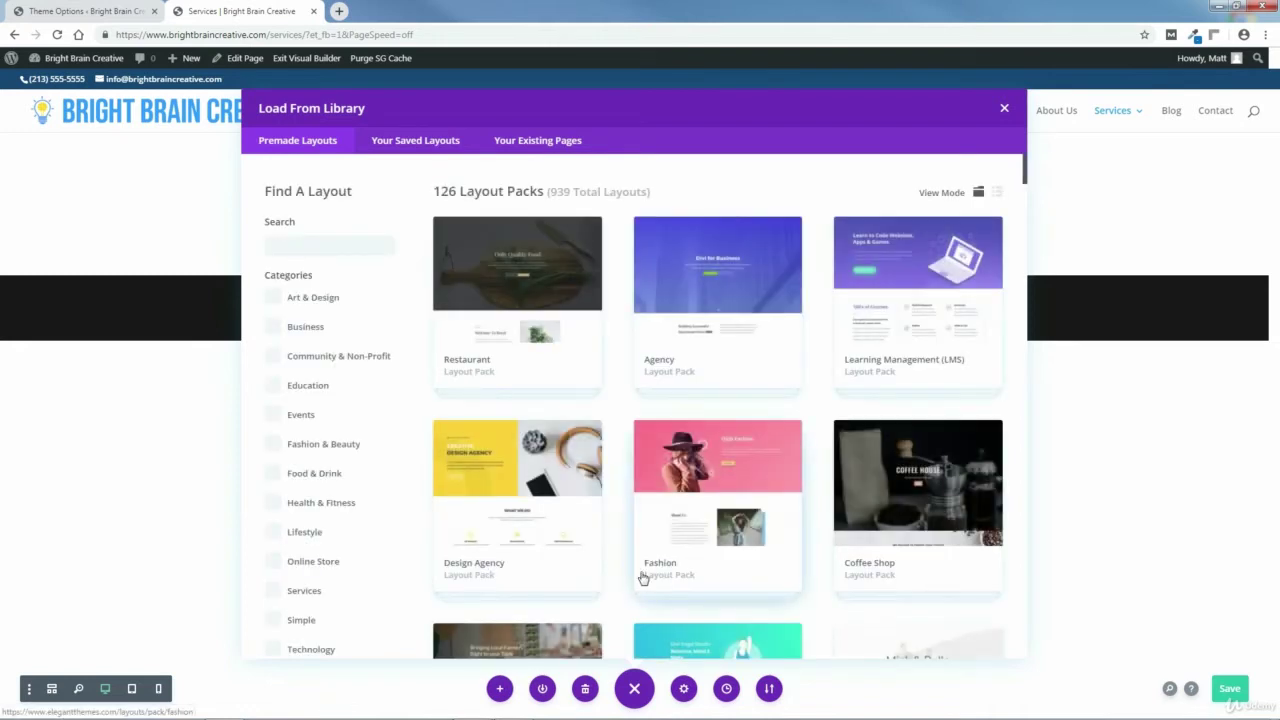
left_click(276, 330)
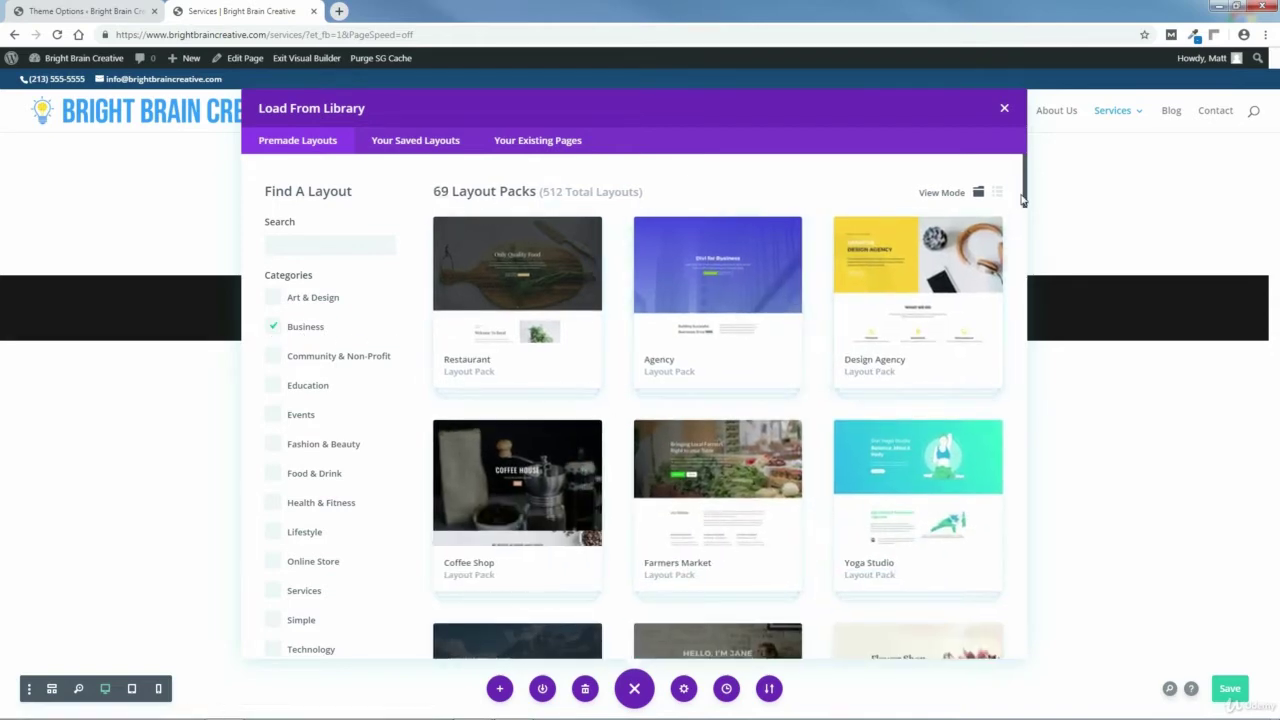
left_click_drag(1025, 198, 1050, 301)
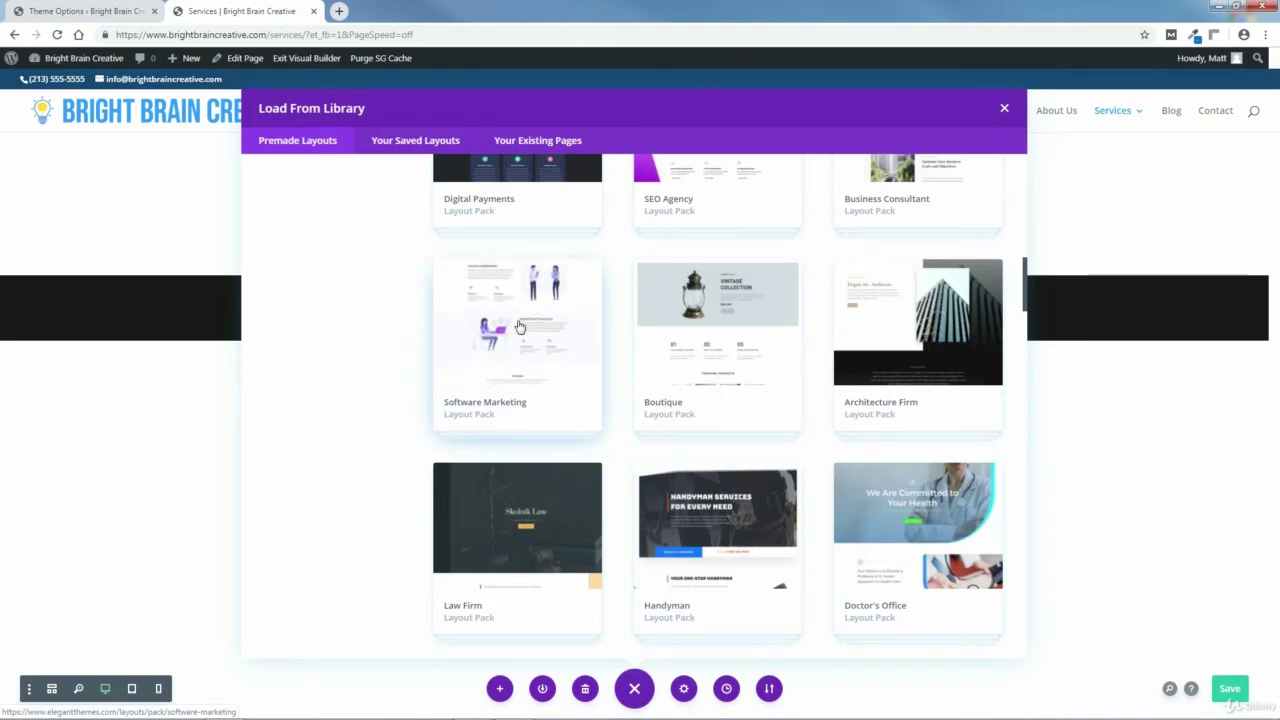
left_click(517, 326)
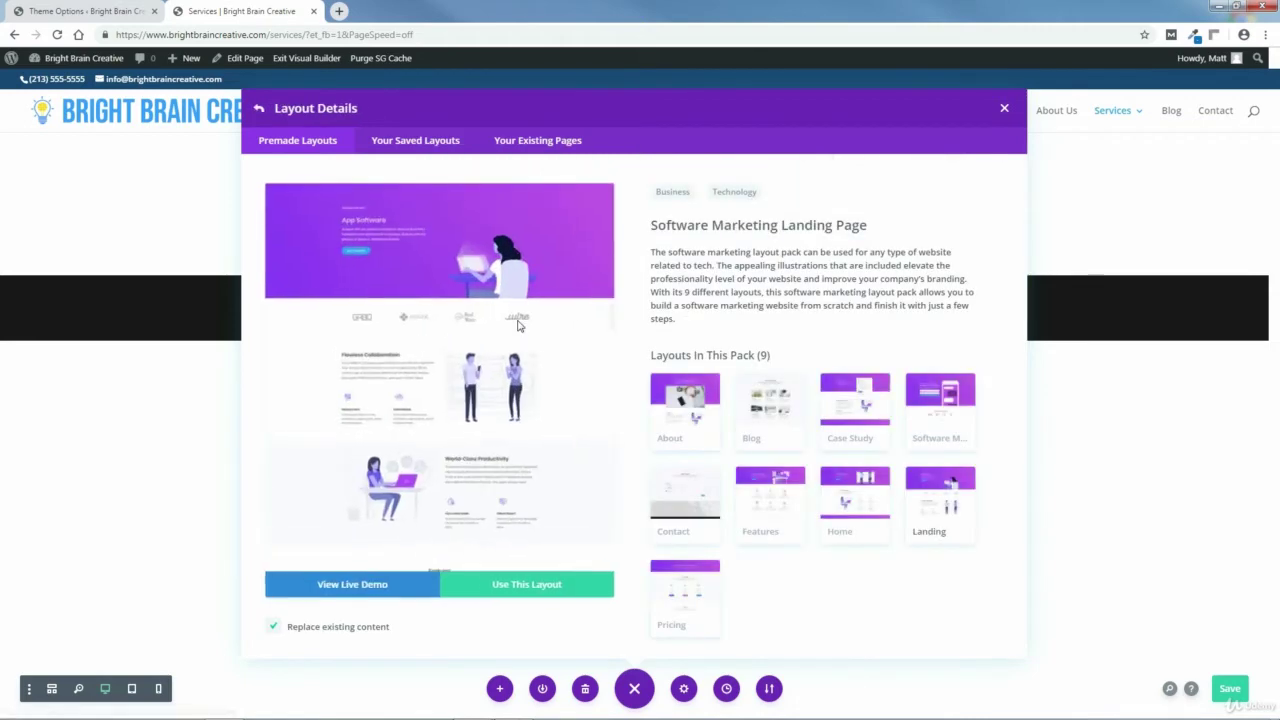
- Preview the pack's About, Case Study, Coming Soon, Features, Home and Landing layouts, examining the Landing design down its full length
left_click(693, 428)
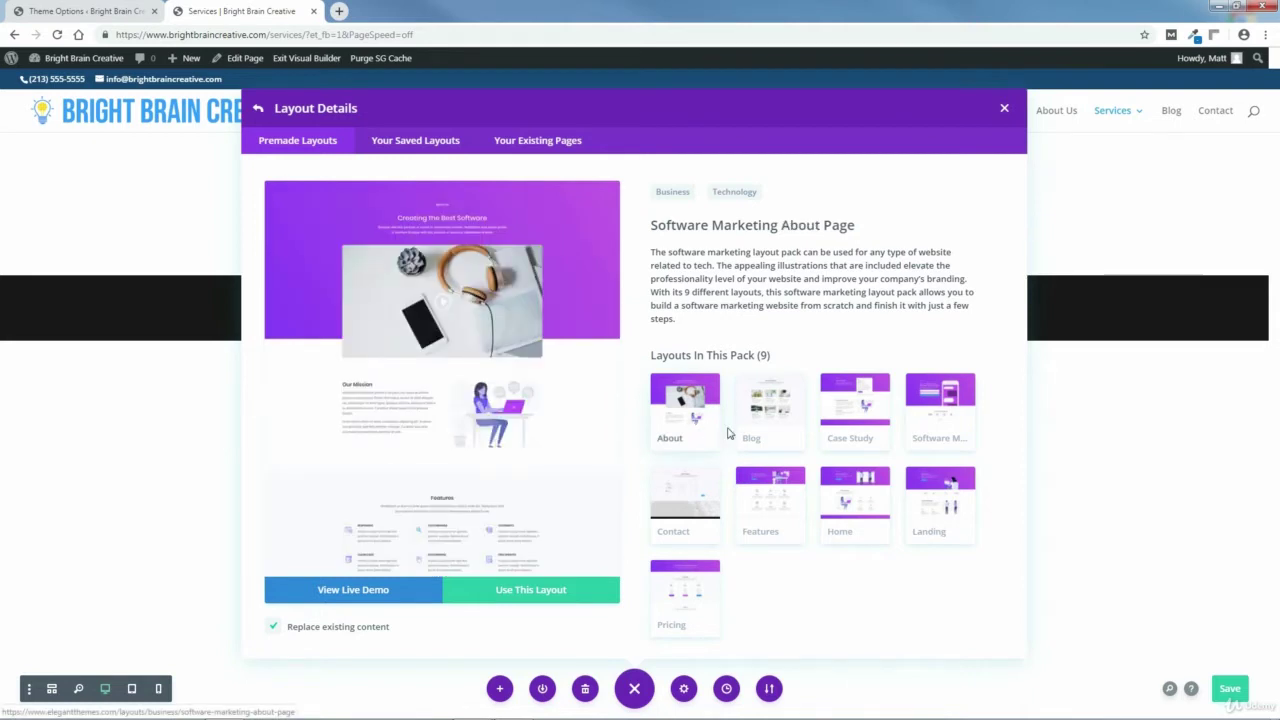
left_click(856, 415)
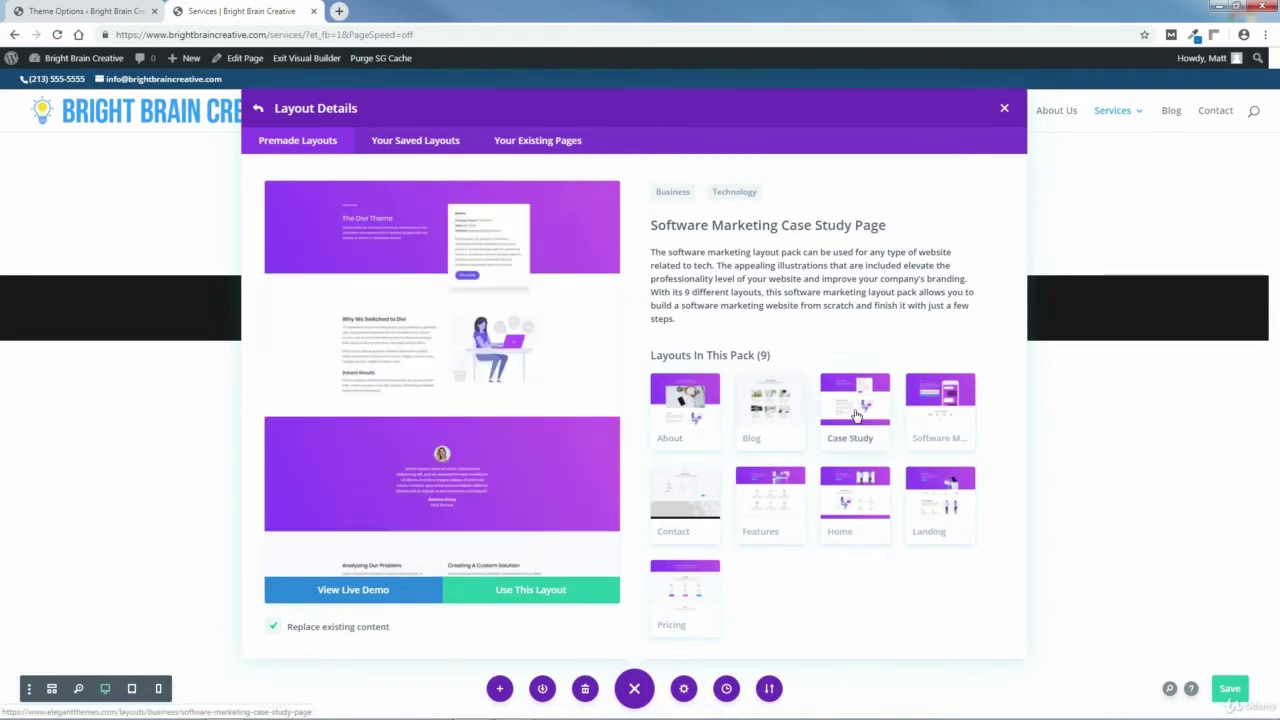
left_click(942, 422)
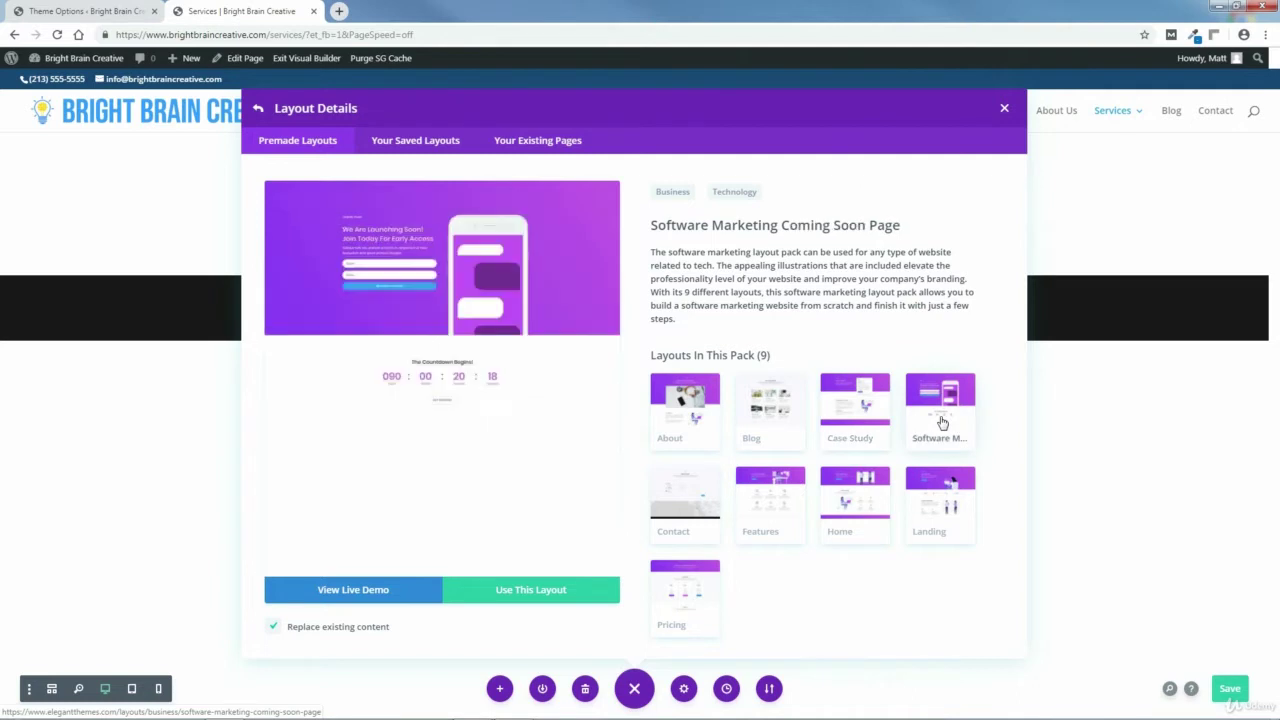
left_click(770, 514)
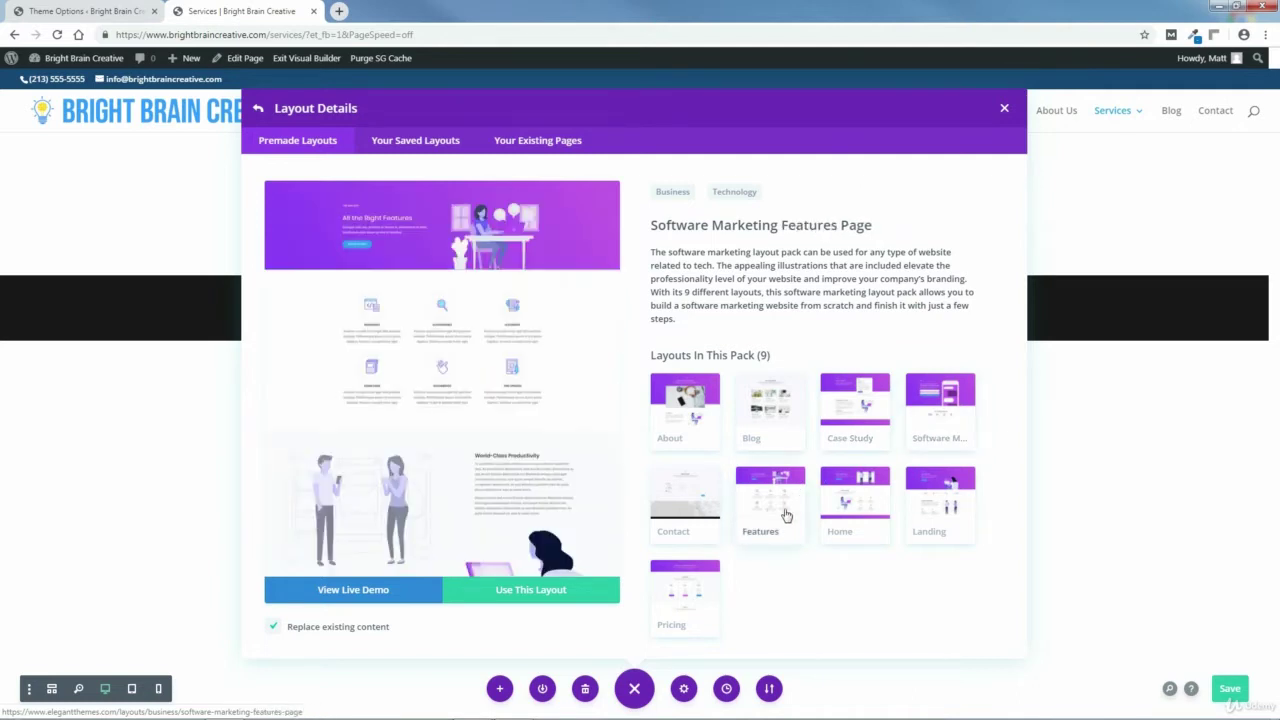
left_click(858, 513)
left_click(945, 510)
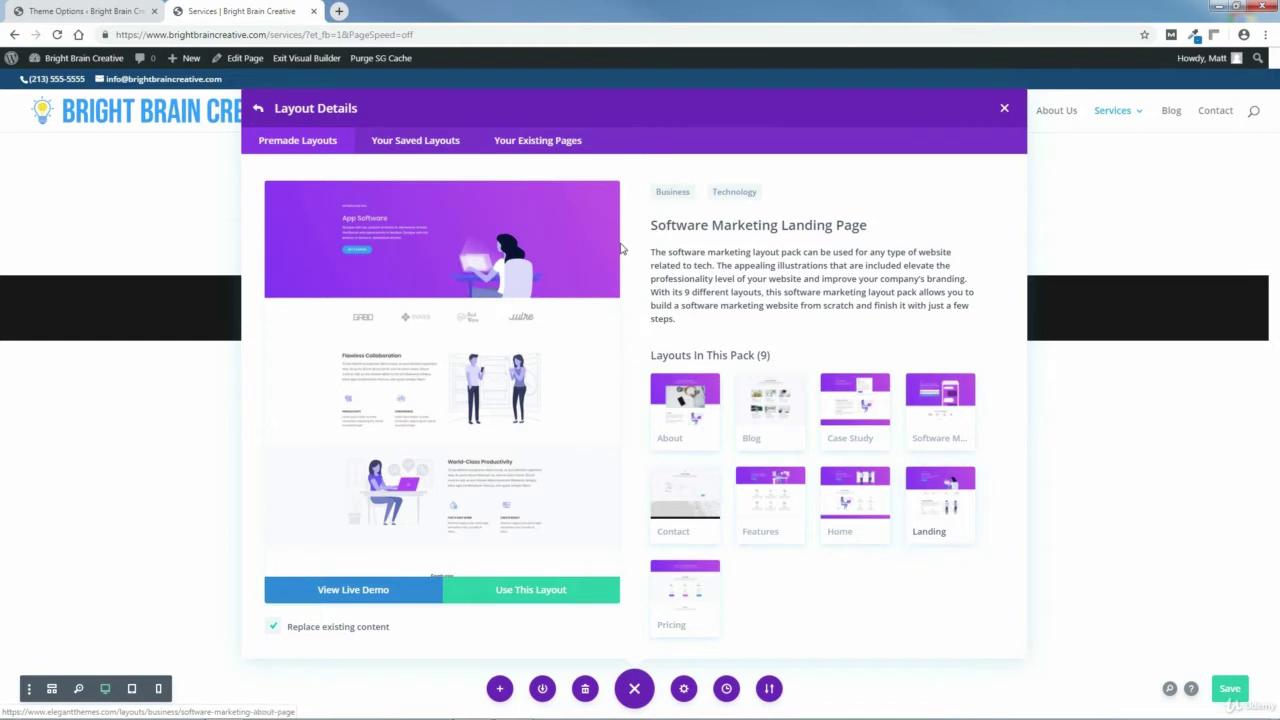
left_click_drag(618, 226, 634, 475)
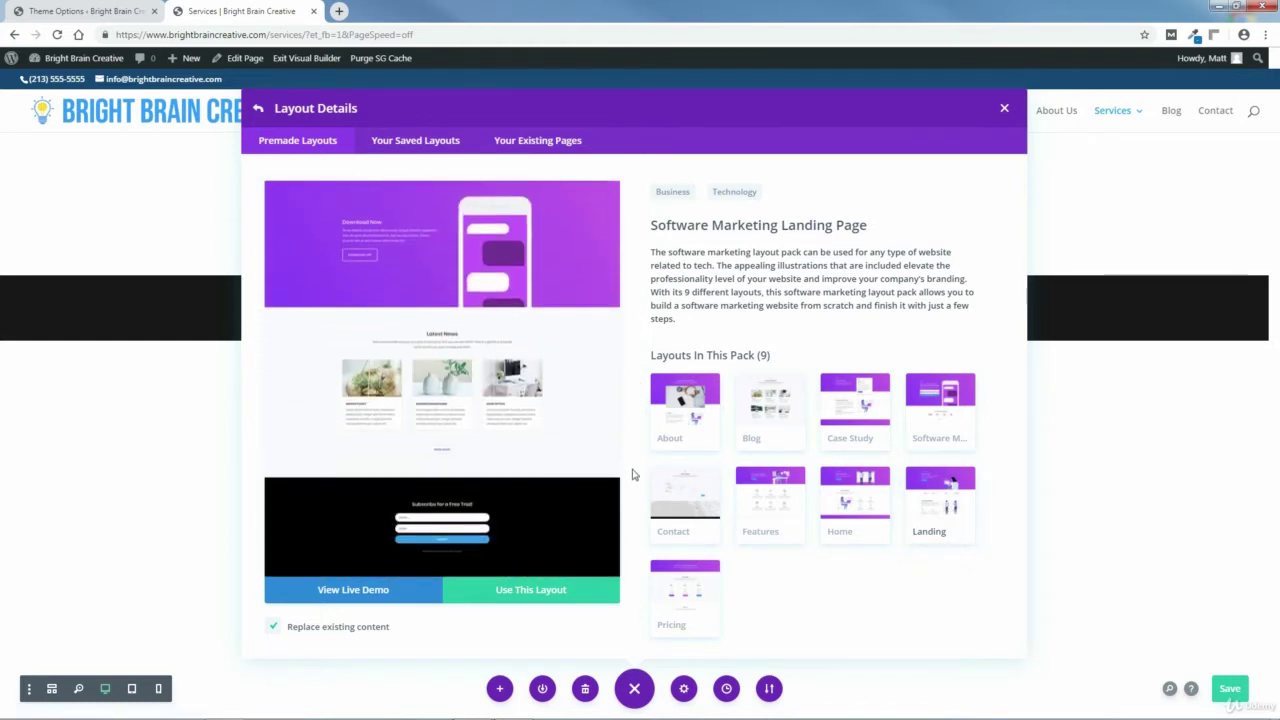
- Check the Landing layout's live demo, close it, and load the Landing layout into the Services page, replacing existing content
left_click(343, 590)
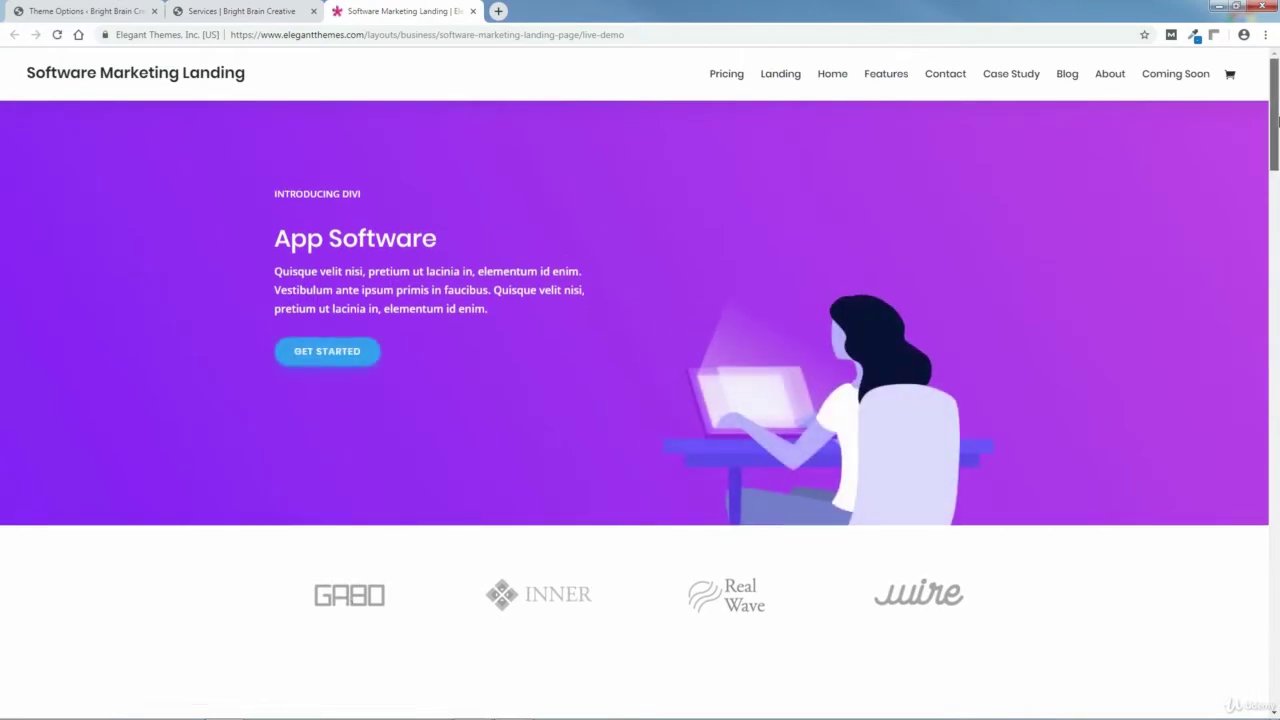
left_click_drag(1278, 135, 1277, 505)
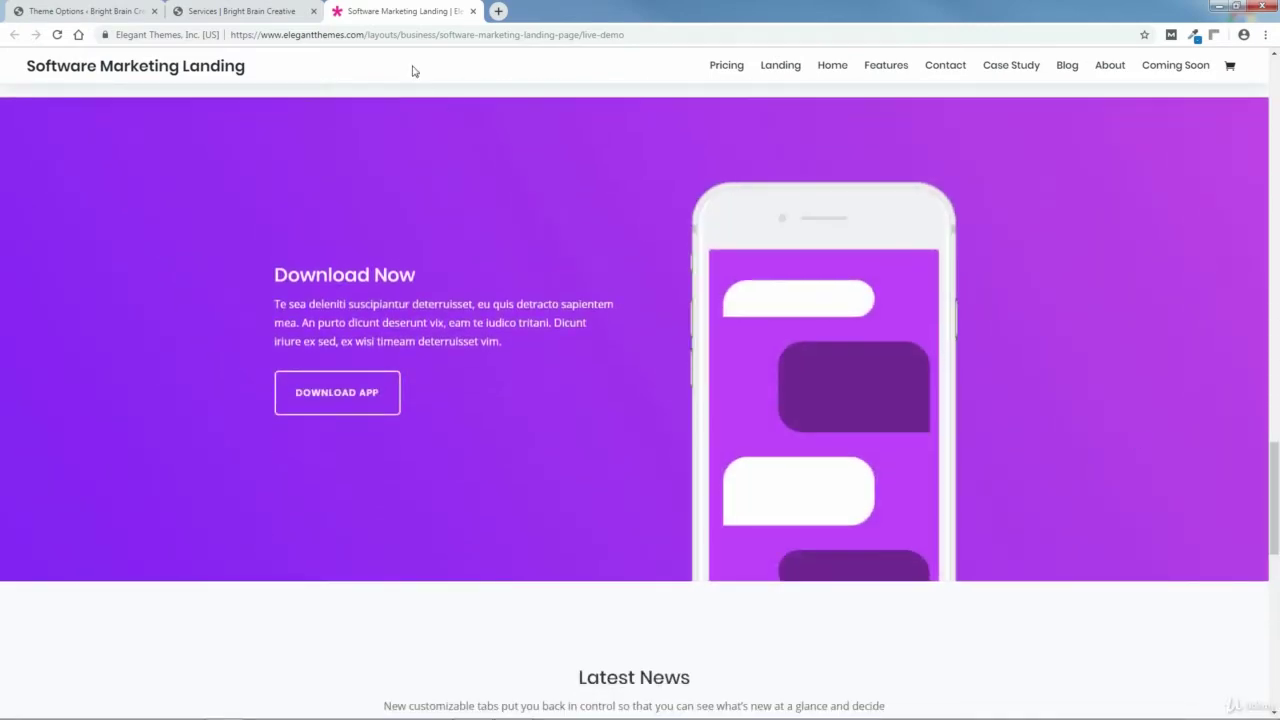
left_click(473, 11)
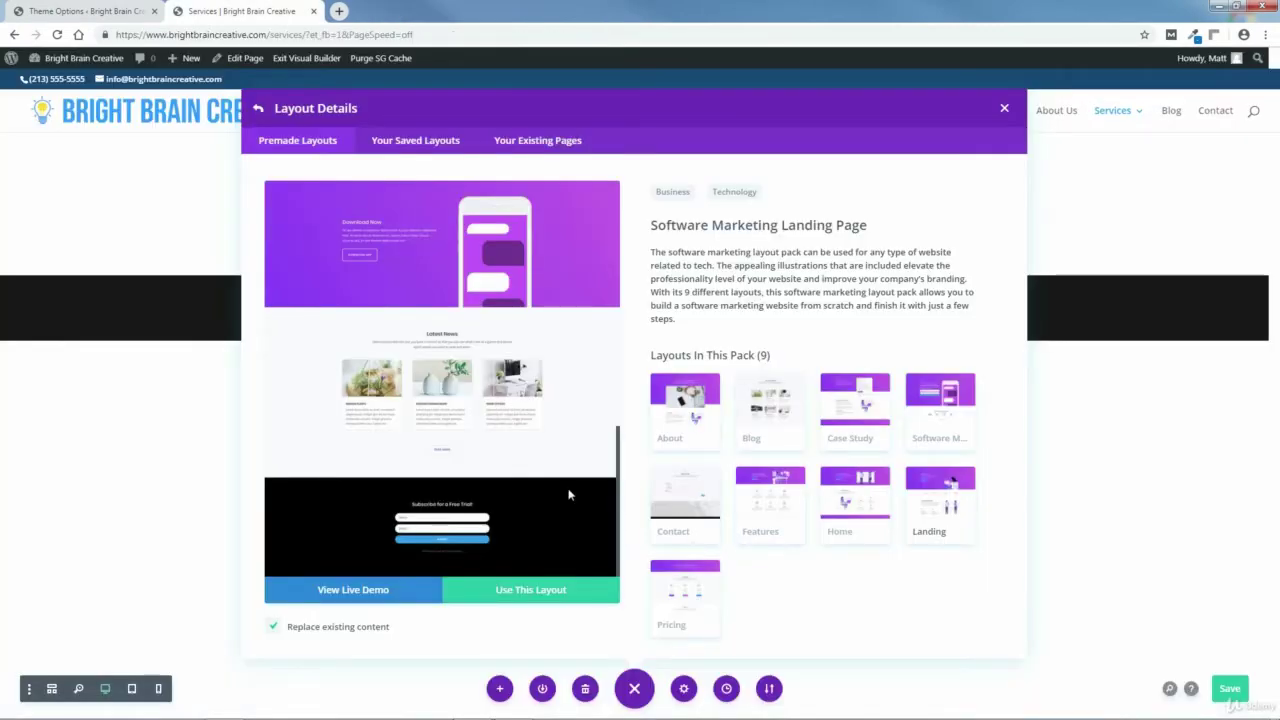
left_click(532, 593)
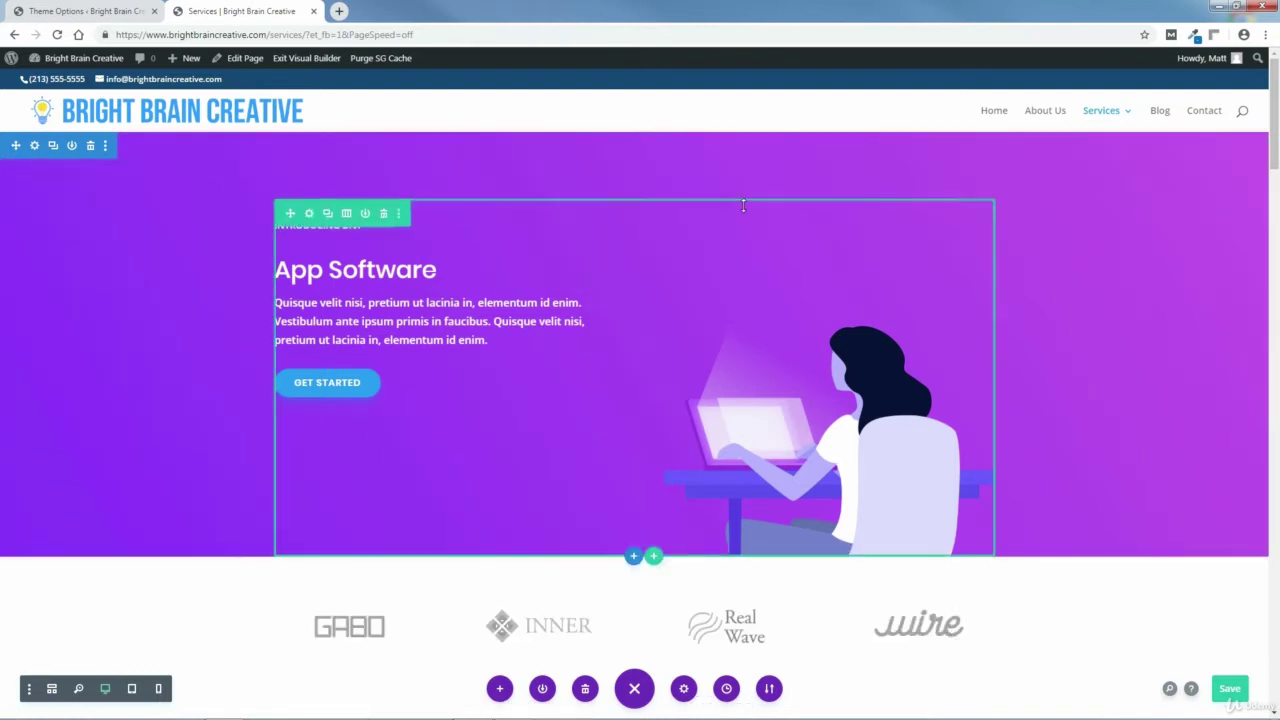
- Open the hero section's background gradient settings and its first gradient color for editing
left_click(34, 146)
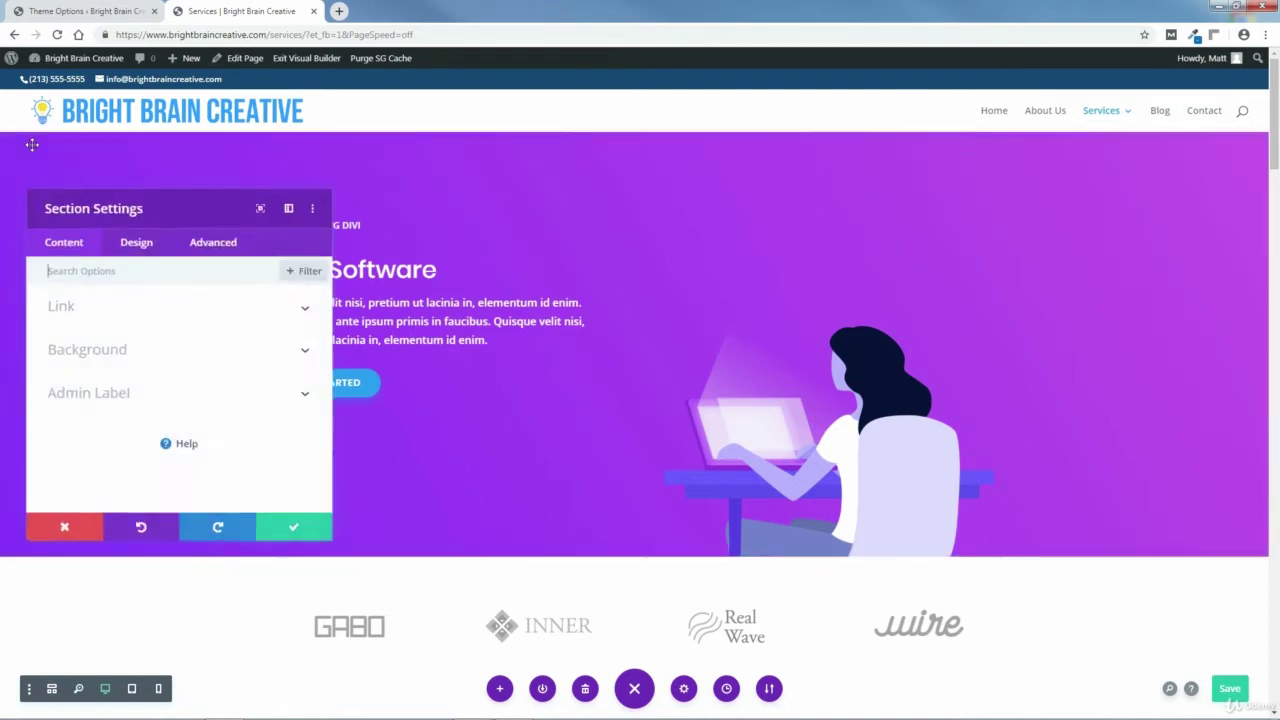
left_click(107, 357)
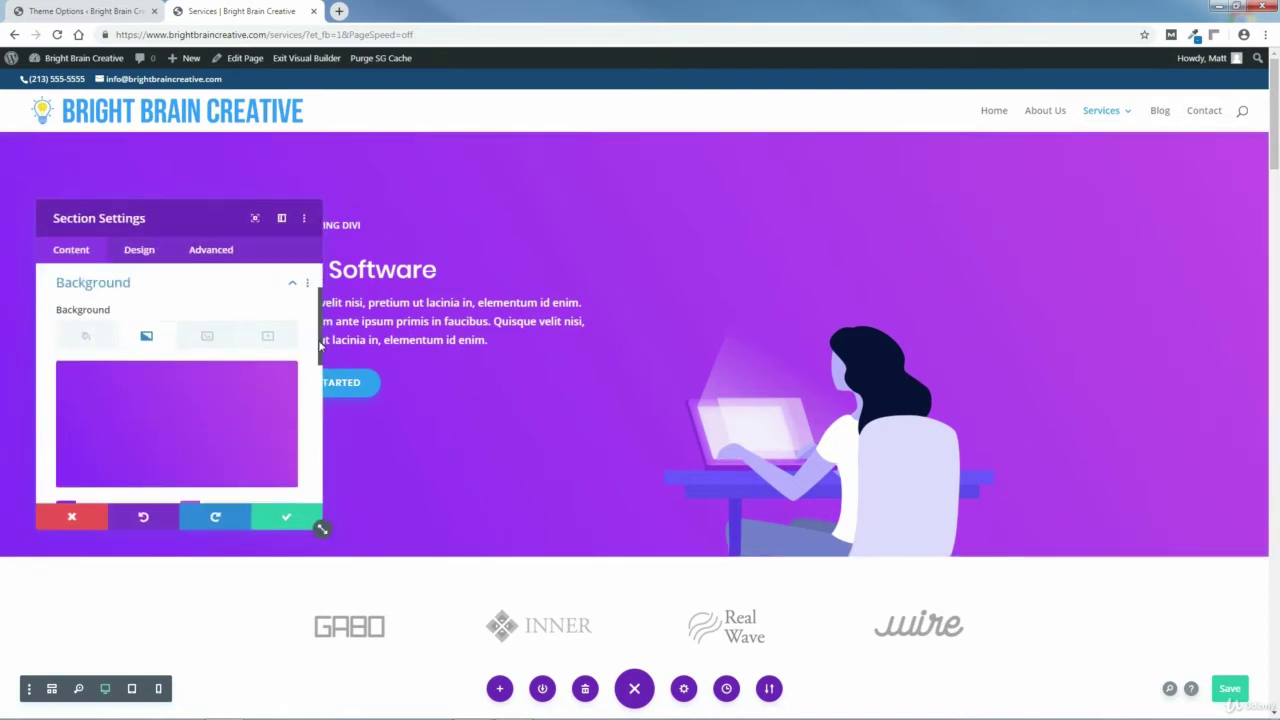
scroll(322, 355, "down", 1)
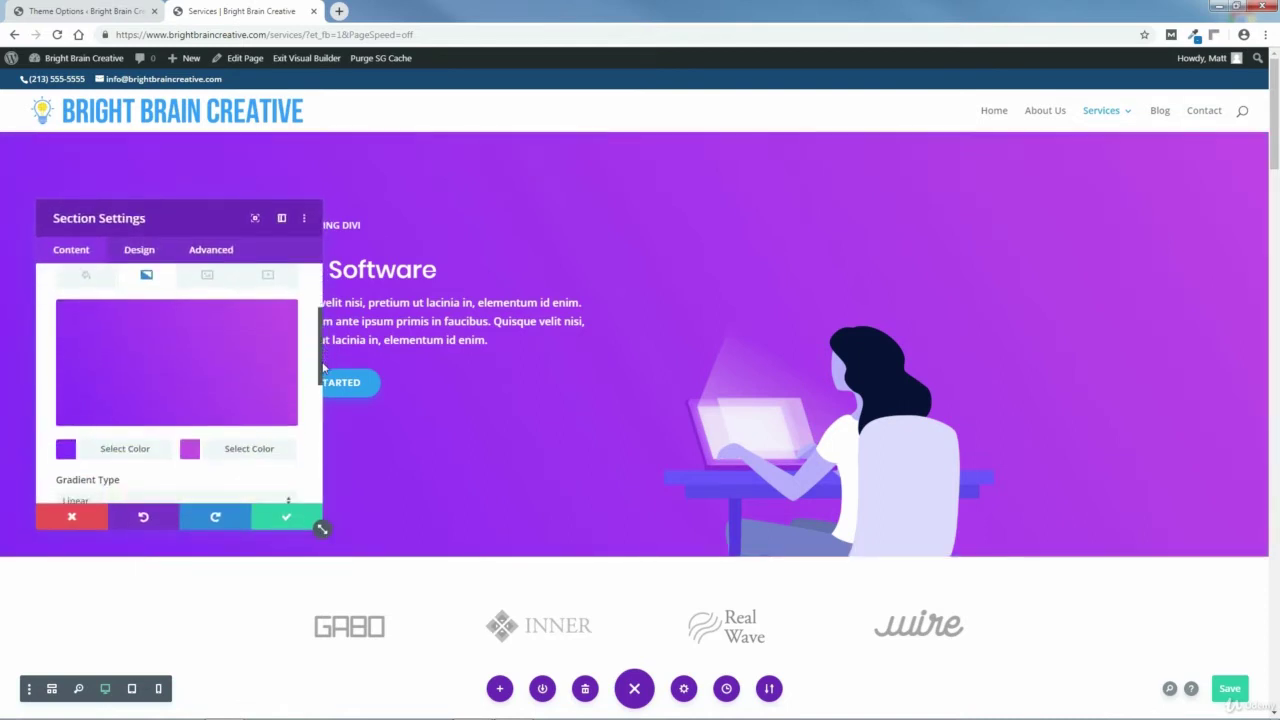
left_click(62, 451)
- Switch to Windows Explorer and open Services Page Colors.txt from C:, Bright Brain Creative Website, PAGES, SERVICES PAGE, COLORS
mouse_move(230, 712)
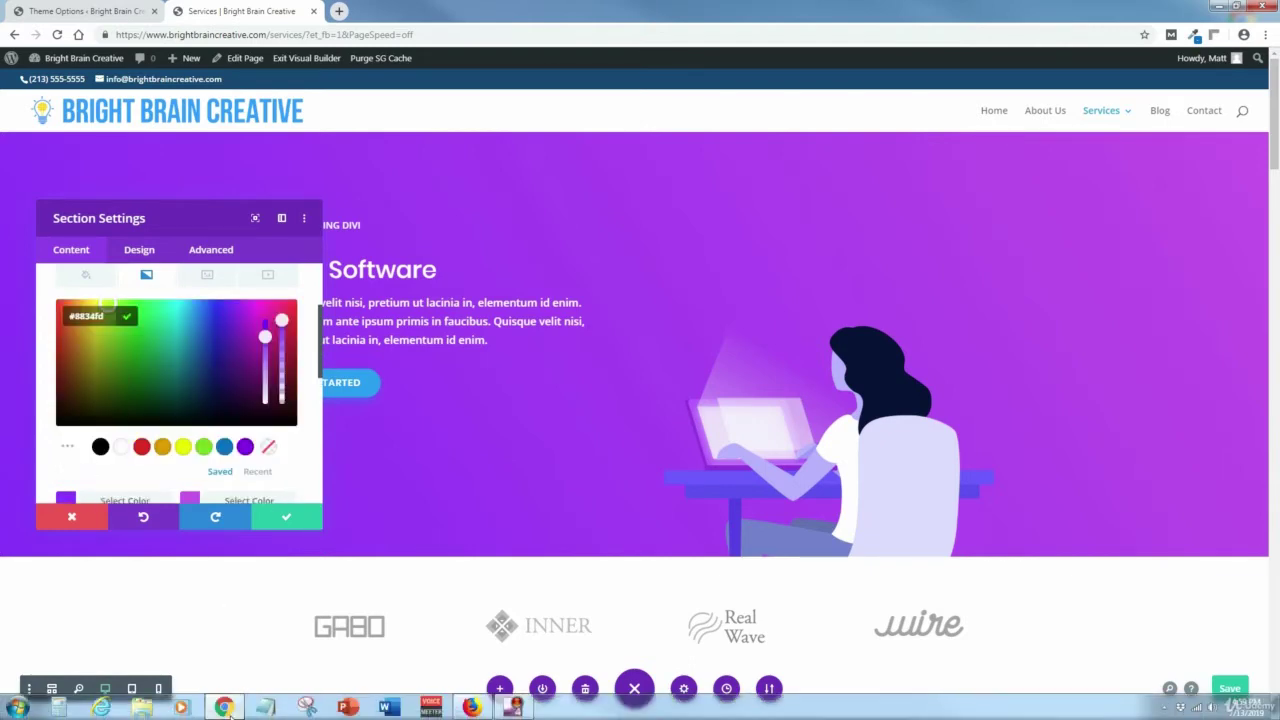
left_click(143, 708)
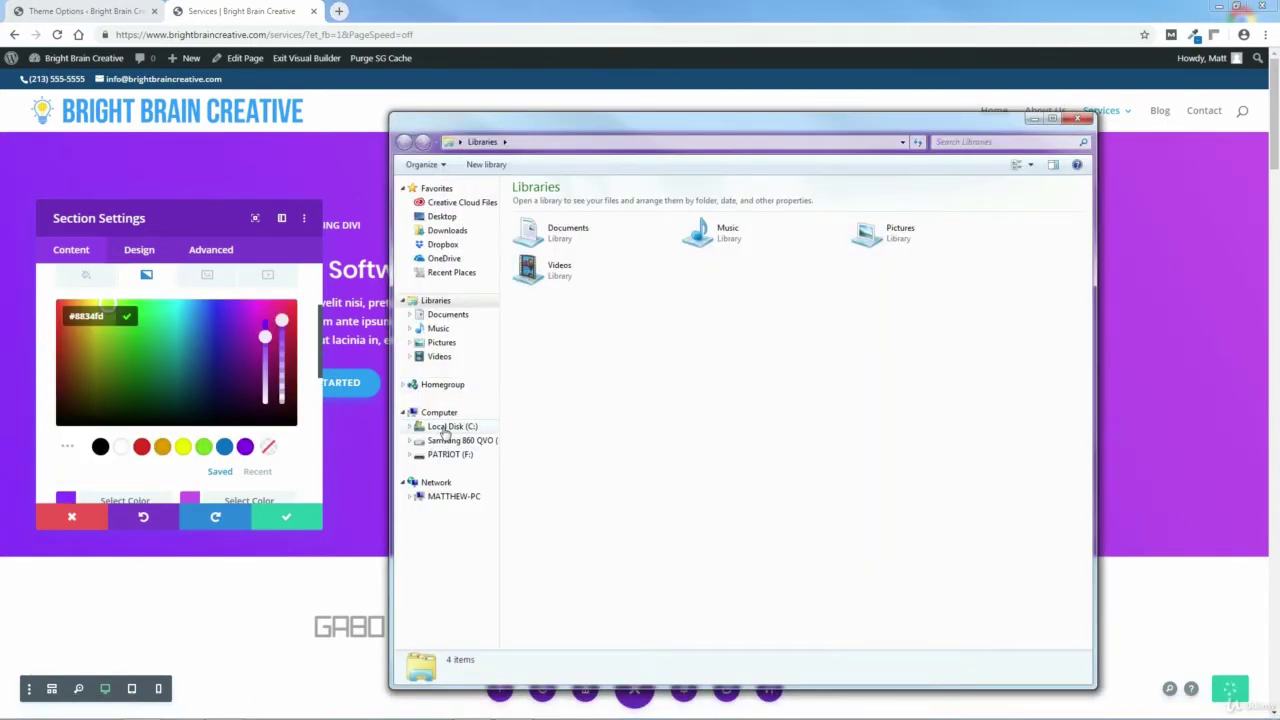
left_click(443, 428)
left_click(543, 217)
double_click(543, 217)
left_click(545, 218)
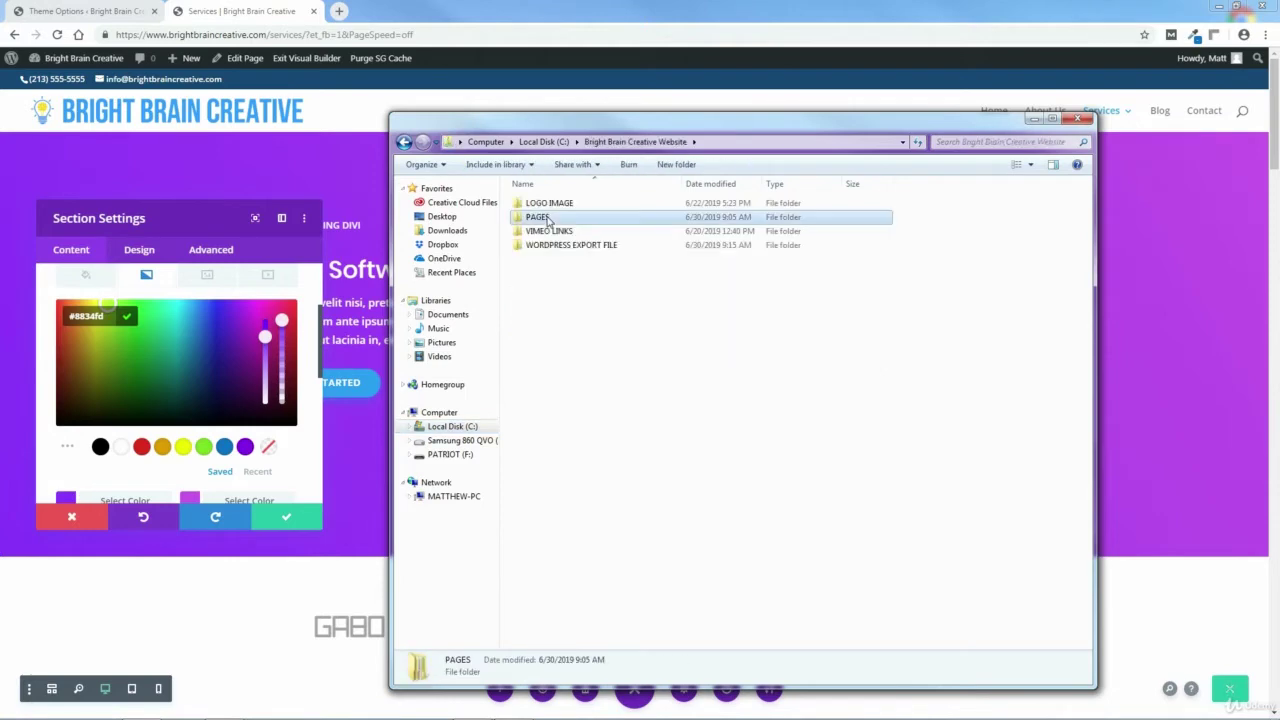
double_click(545, 218)
double_click(545, 204)
left_click(549, 205)
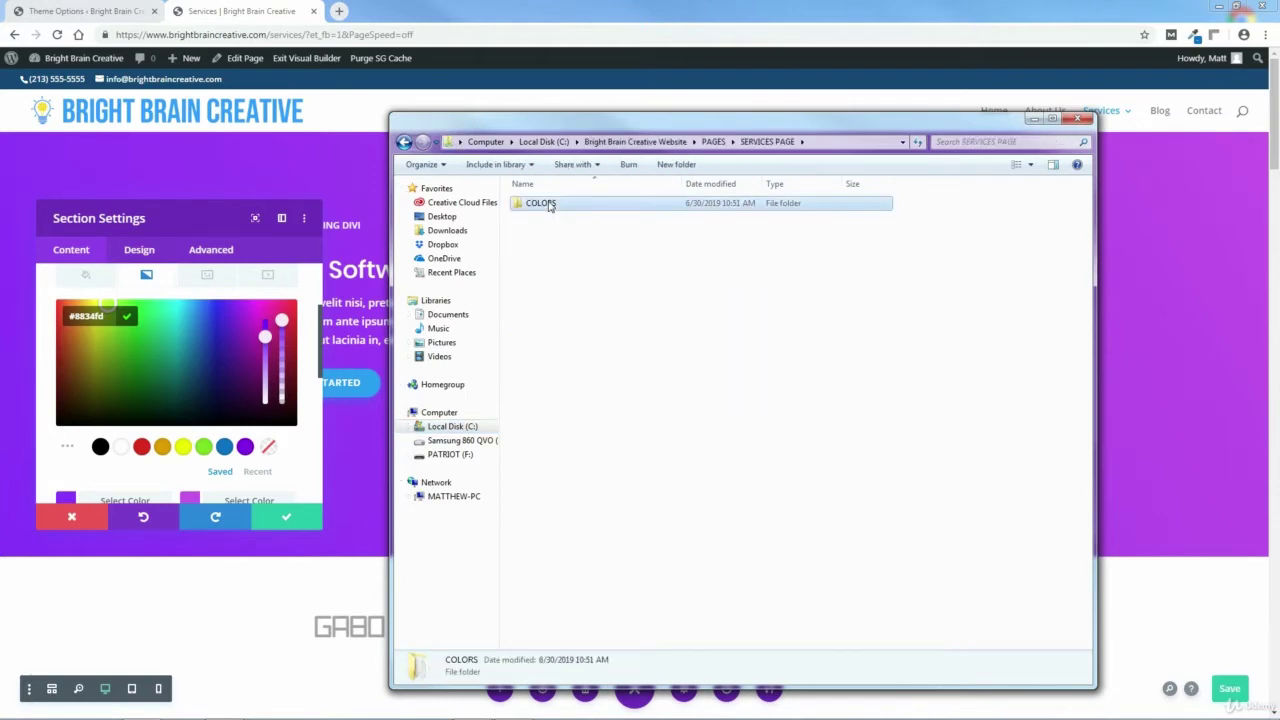
double_click(549, 205)
double_click(551, 205)
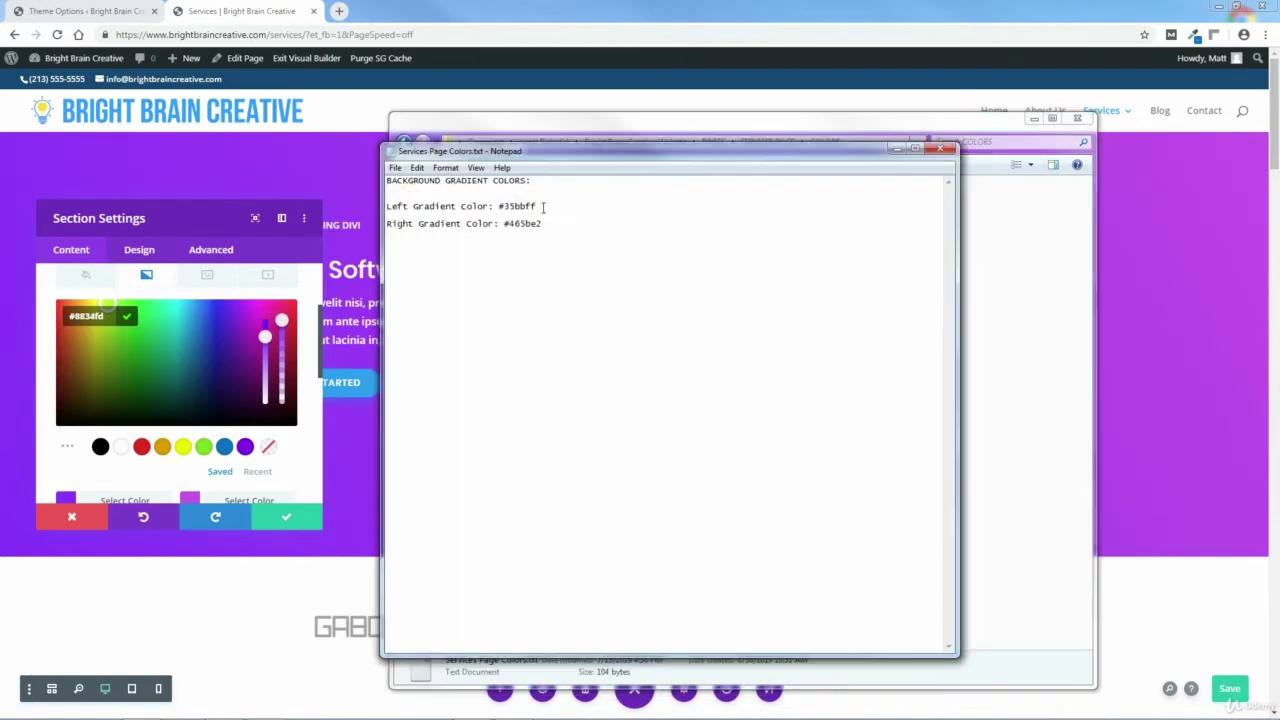
- Copy the left gradient color #35bbff from the text file and apply it as the hero section's first gradient color
right_click(508, 206)
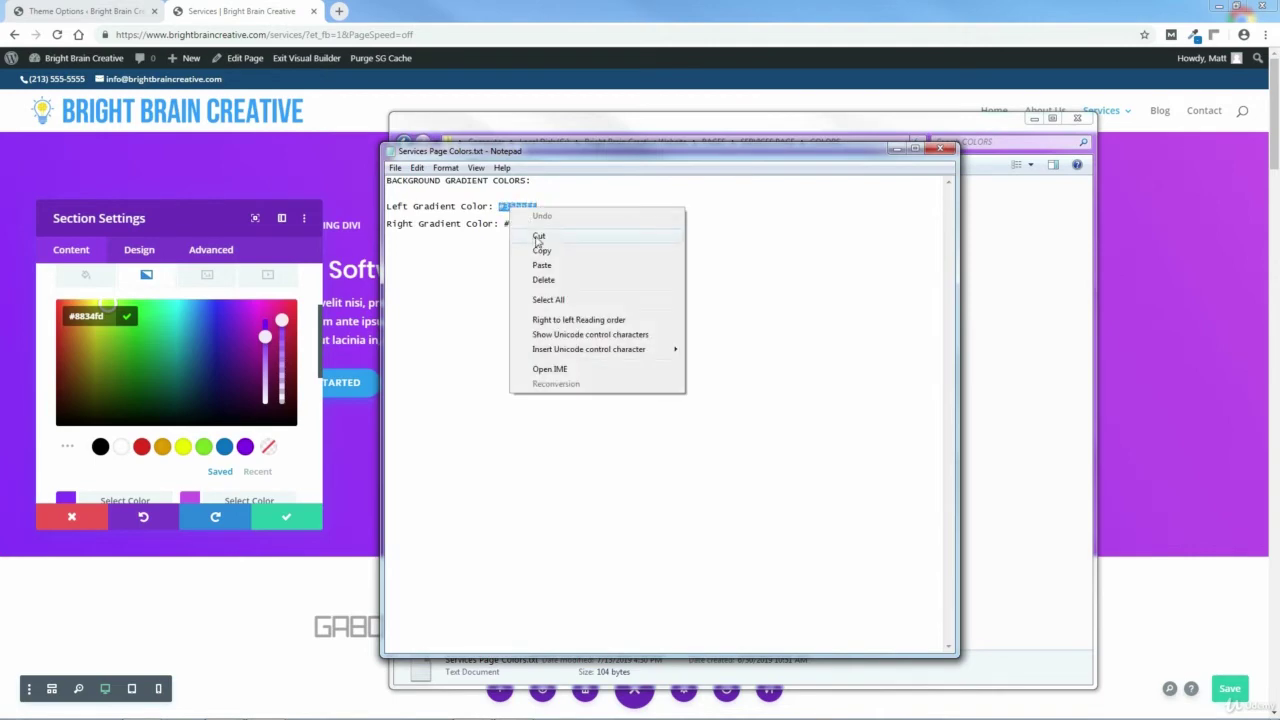
left_click(541, 251)
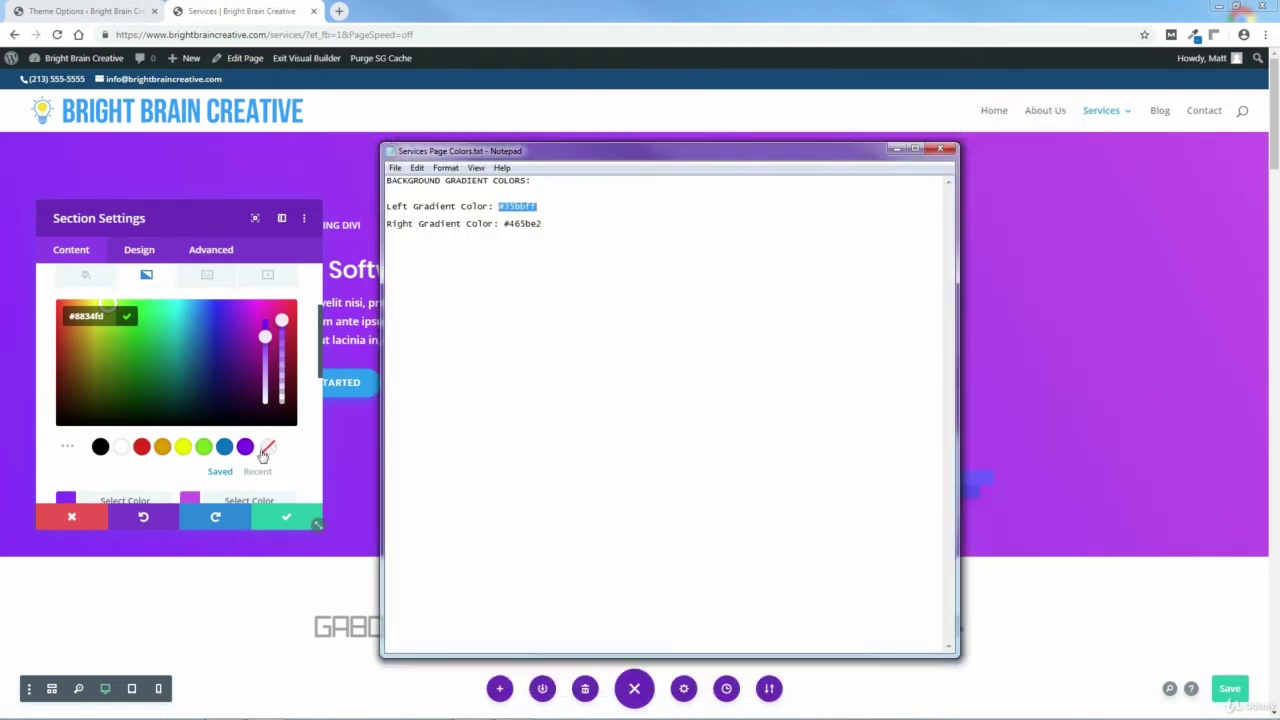
left_click(105, 316)
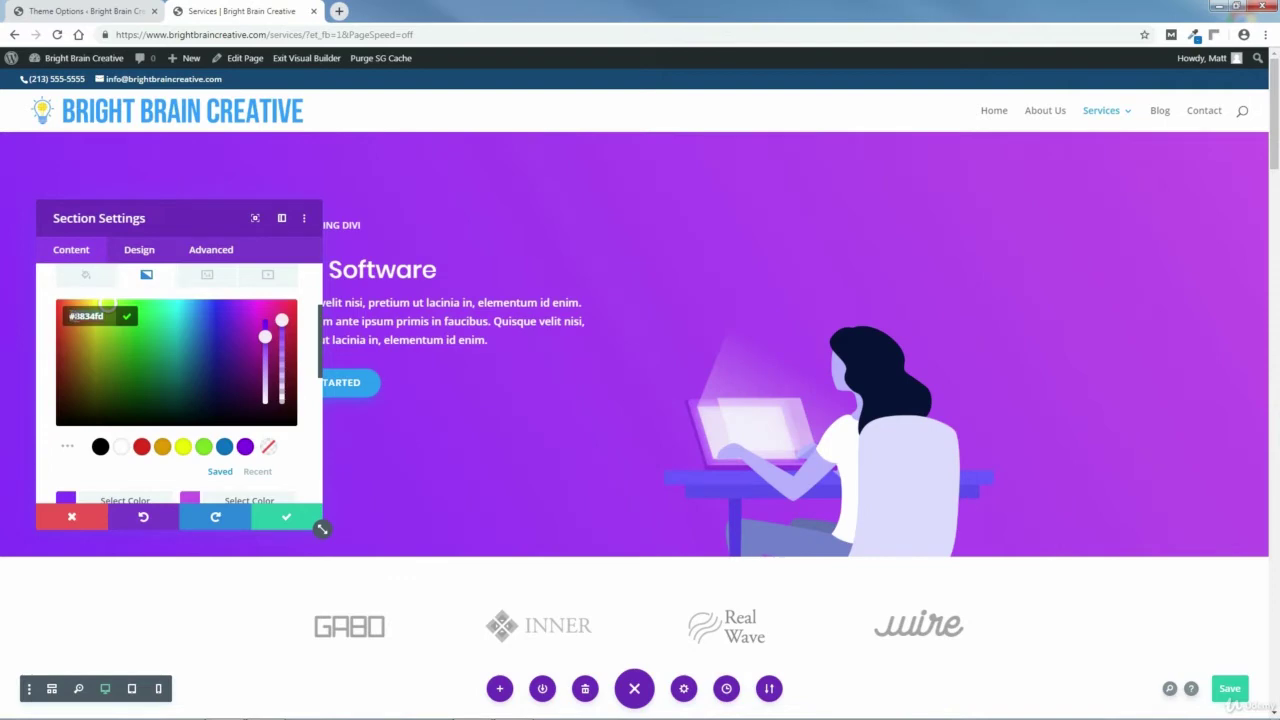
right_click(68, 318)
left_click(110, 406)
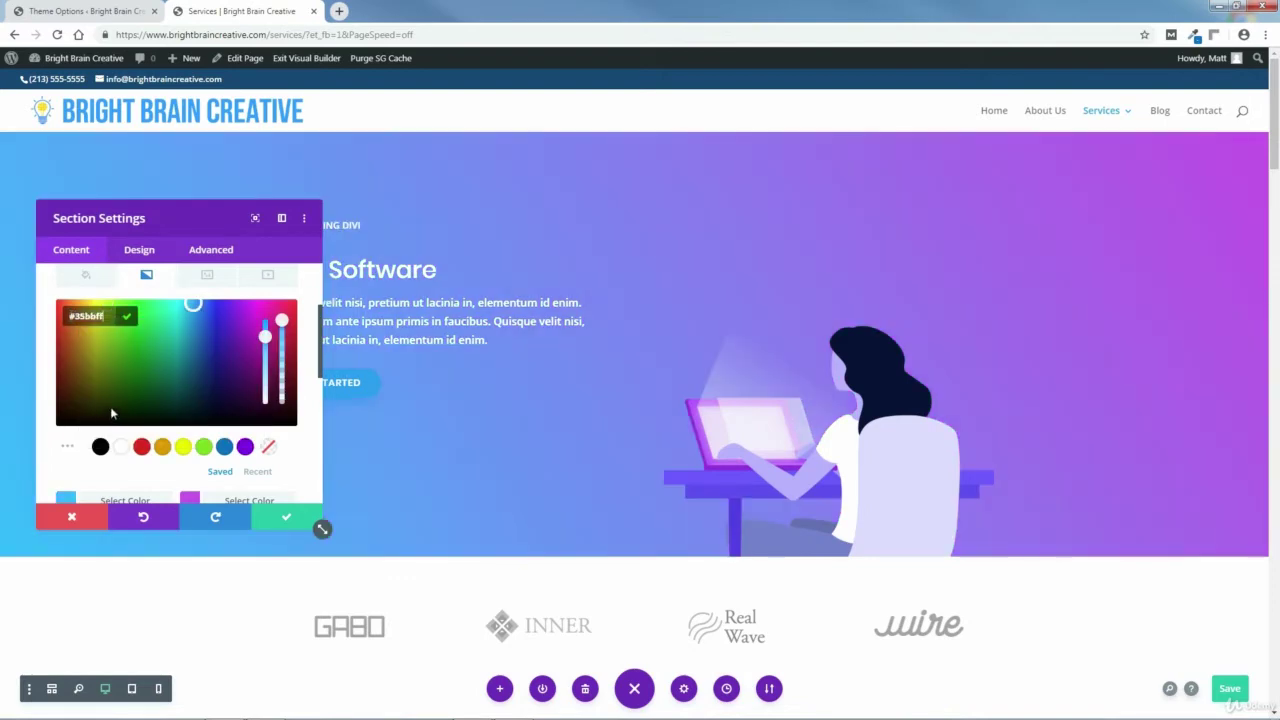
left_click(127, 317)
- Copy the right gradient color #465be2 from Notepad and apply it as the hero section's second gradient color
left_click(192, 451)
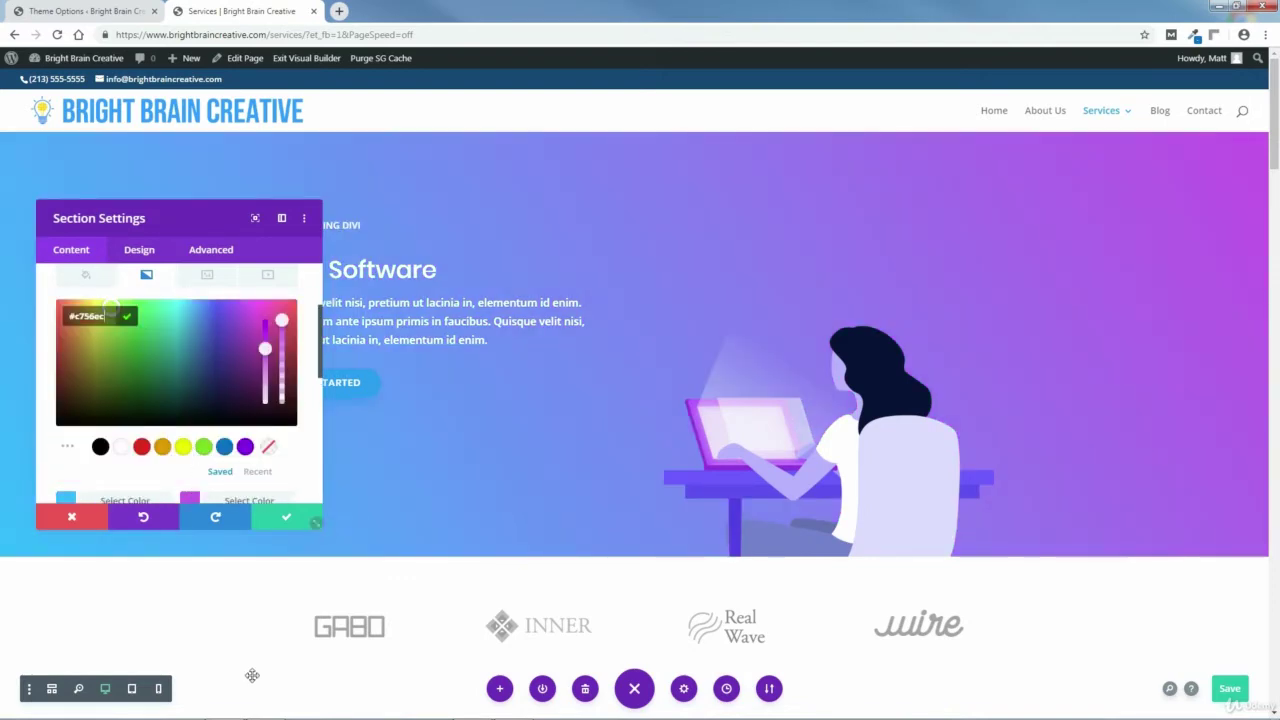
left_click(274, 708)
left_click(543, 223)
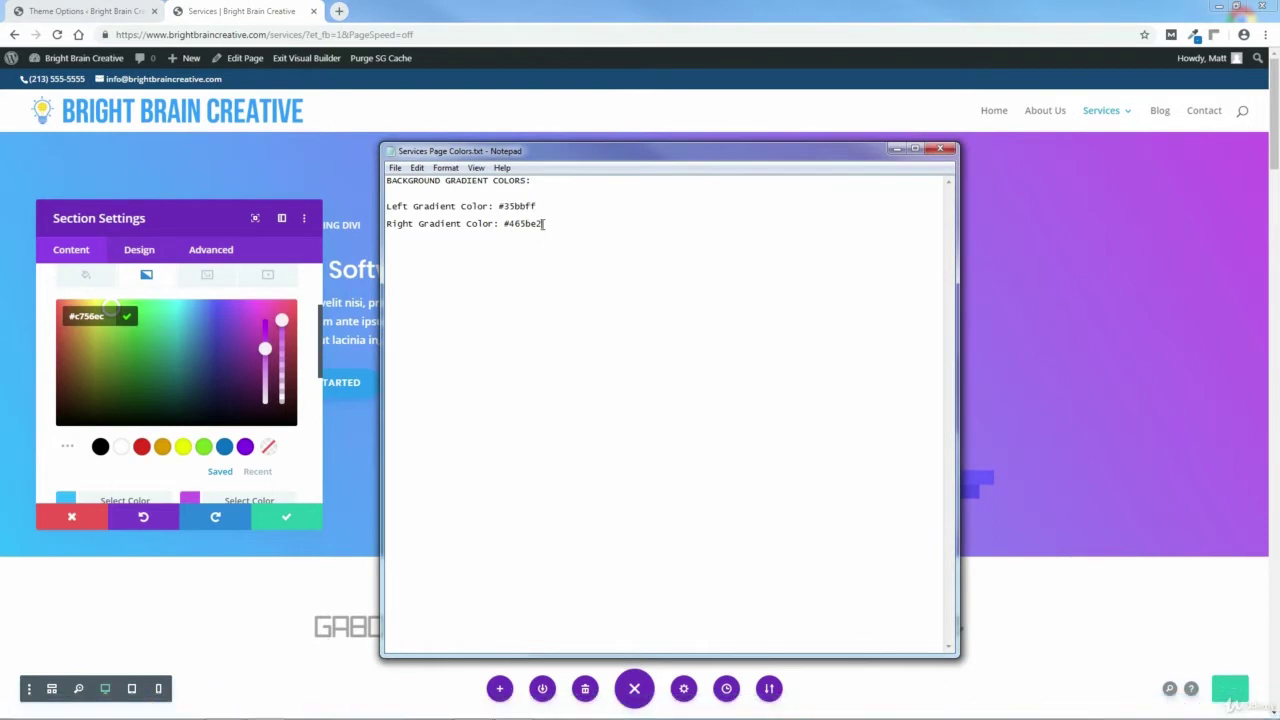
right_click(512, 226)
left_click(530, 268)
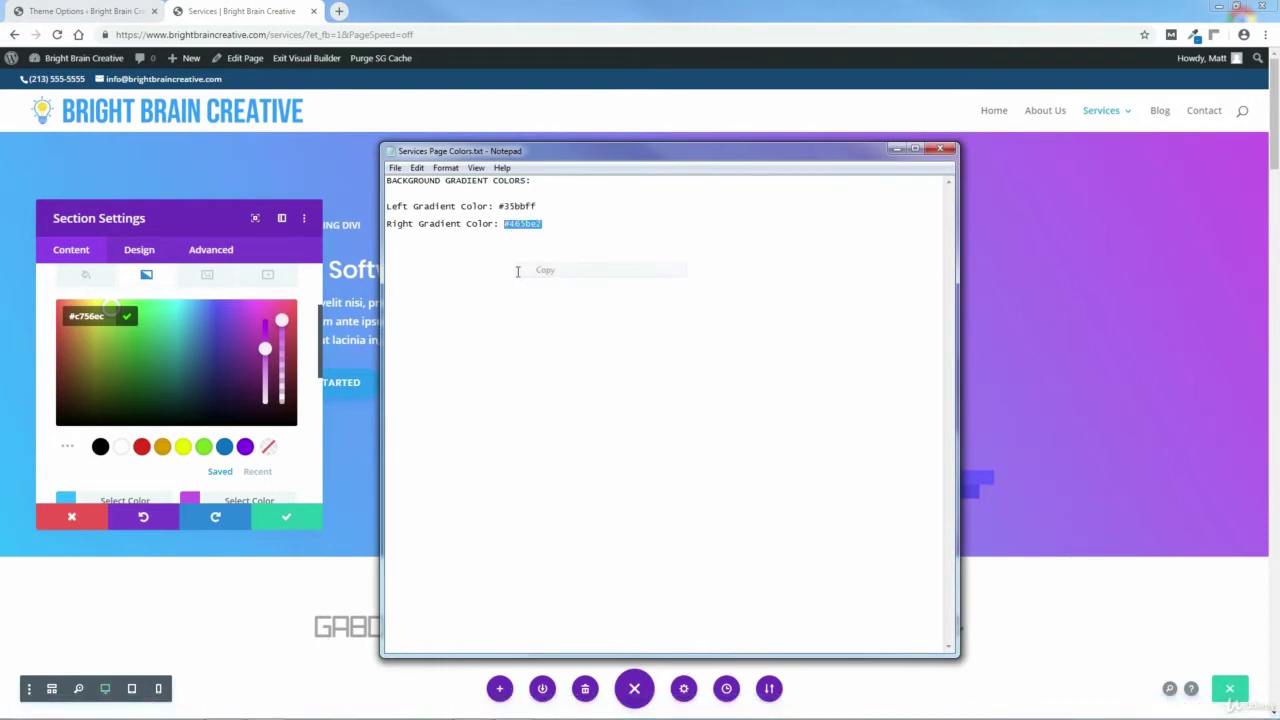
left_click(86, 316)
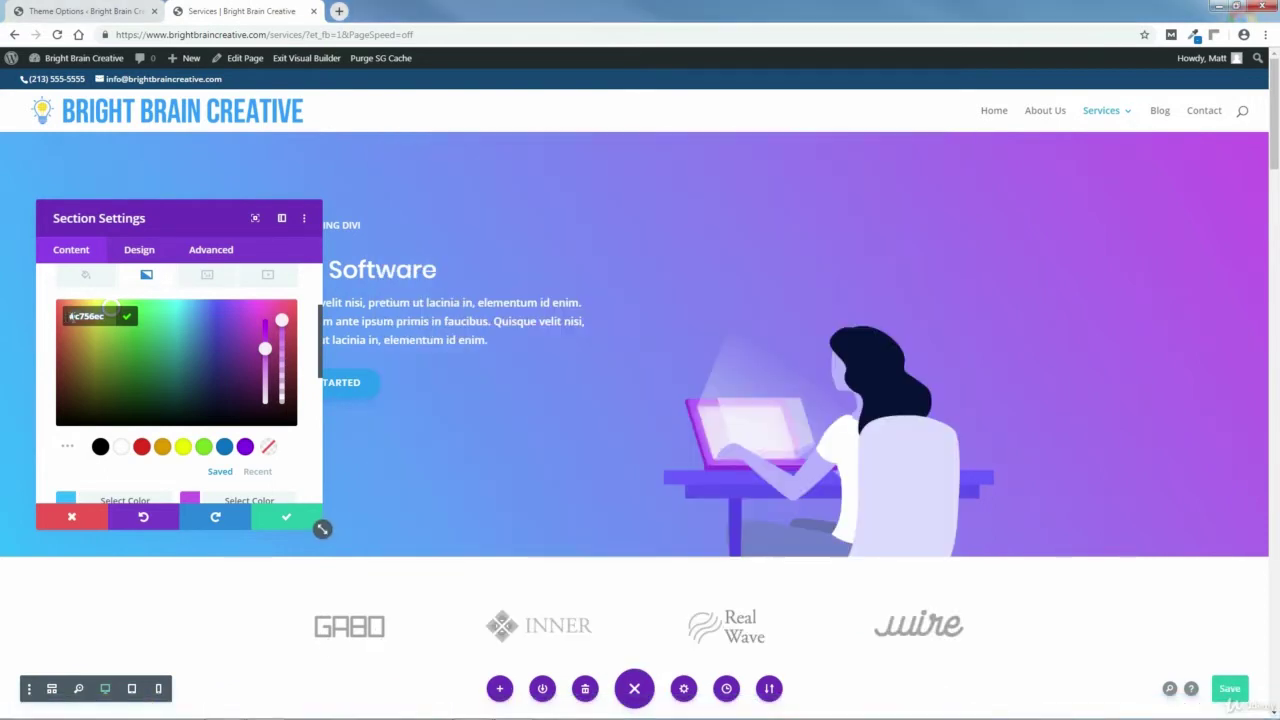
right_click(86, 316)
left_click(112, 395)
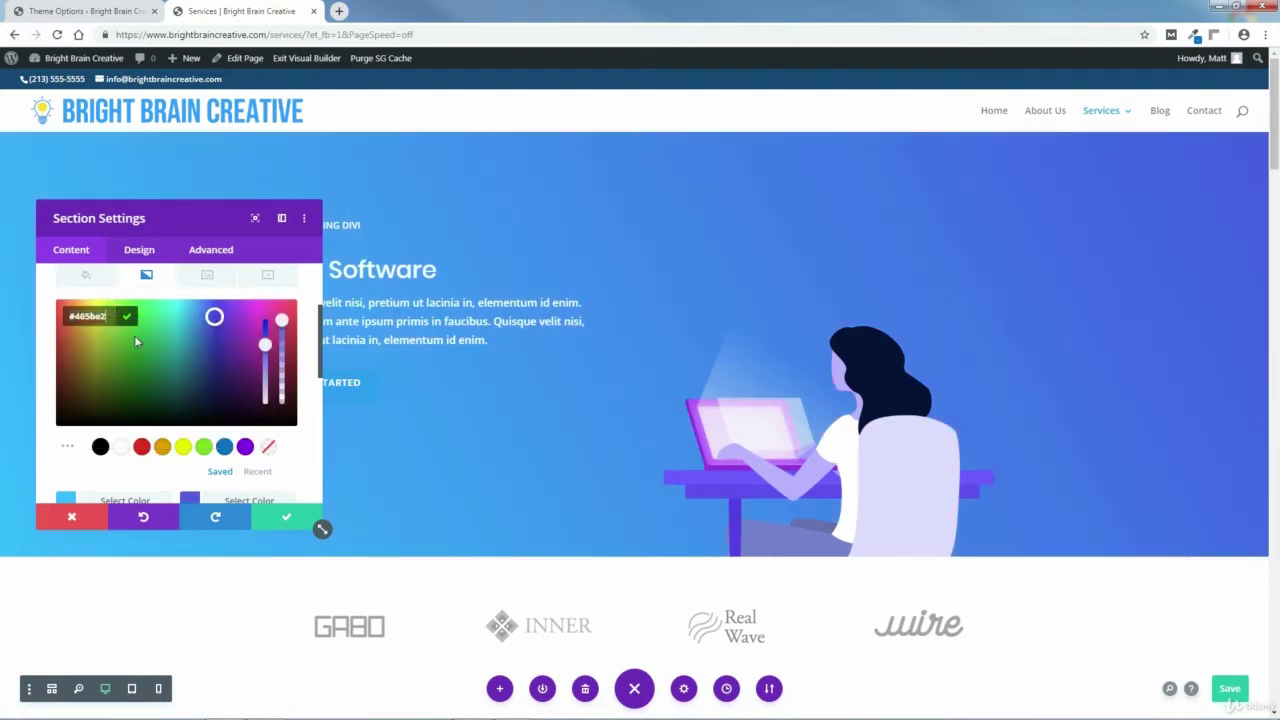
left_click(126, 318)
- Try a 253deg gradient direction, set it back to 60deg, and save the section settings
left_click_drag(320, 345, 327, 401)
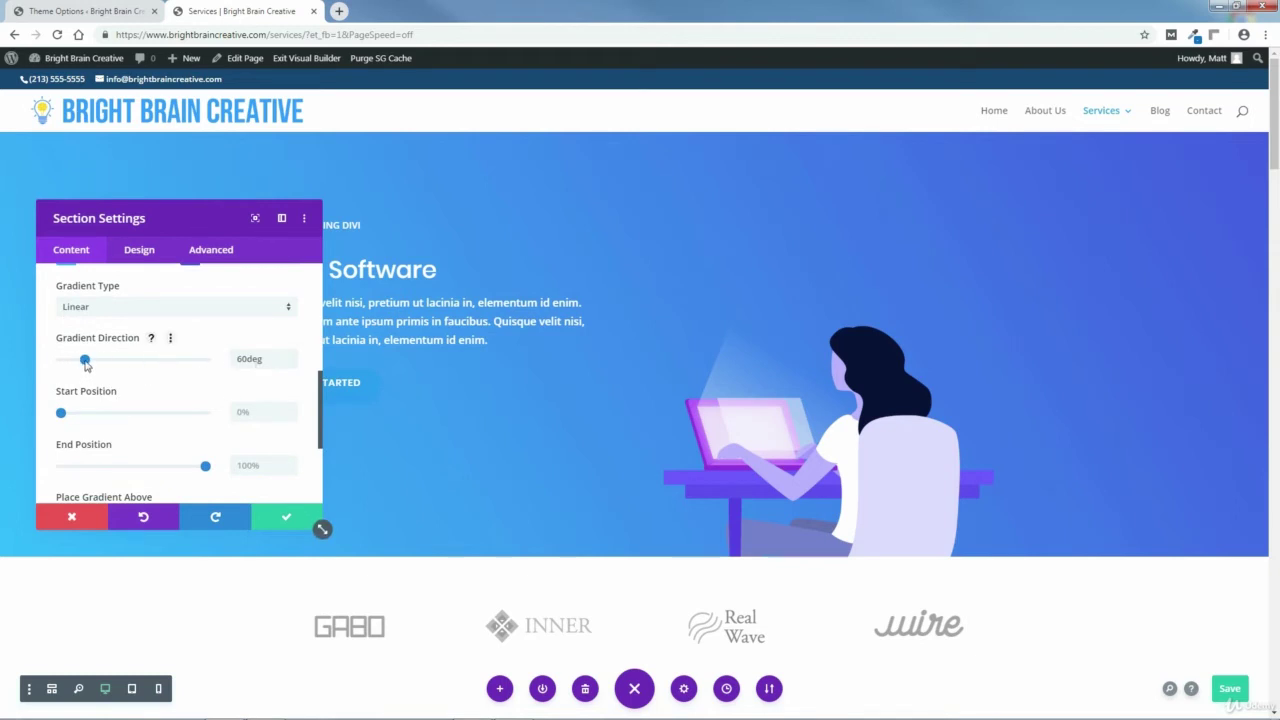
left_click_drag(86, 365, 163, 370)
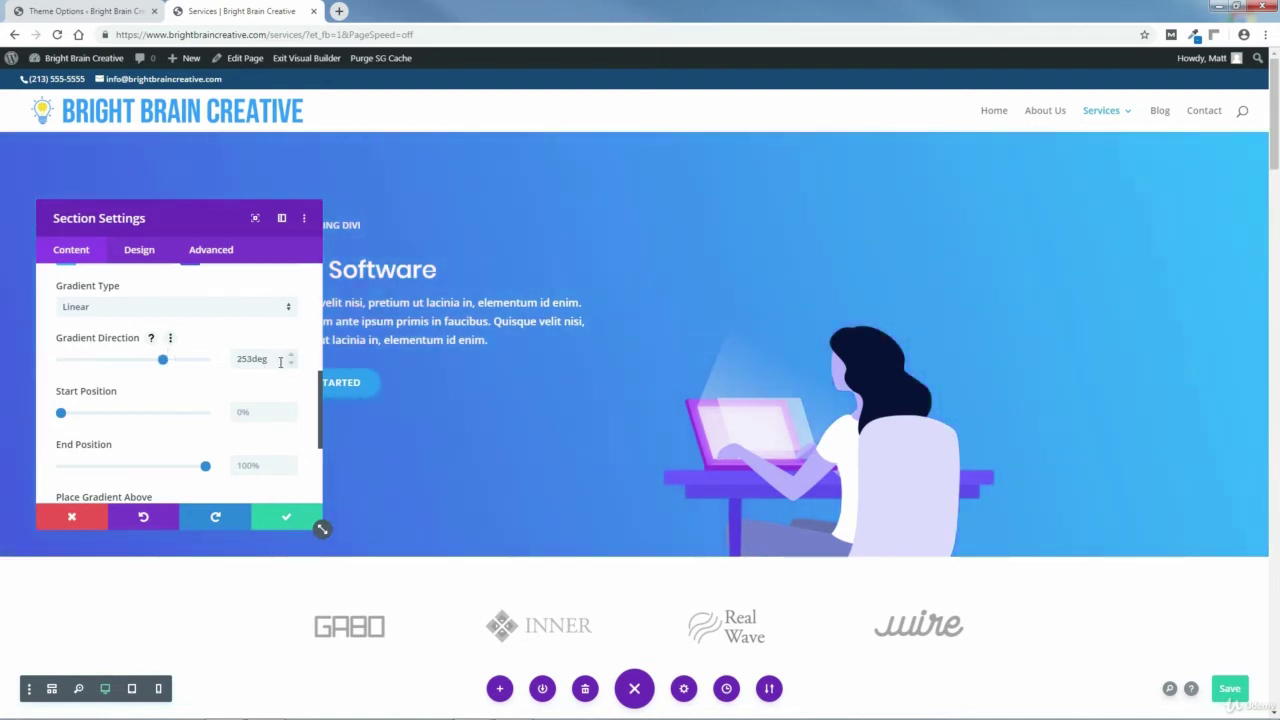
left_click_drag(162, 361, 98, 367)
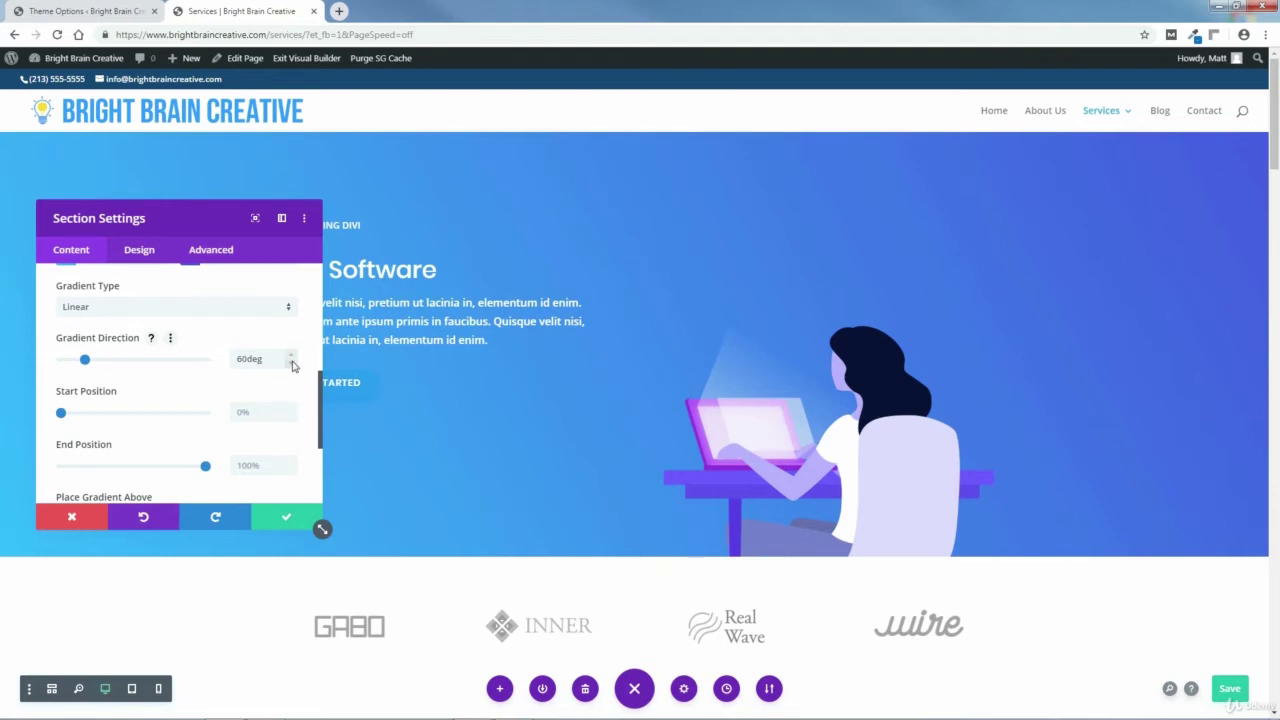
left_click(287, 520)
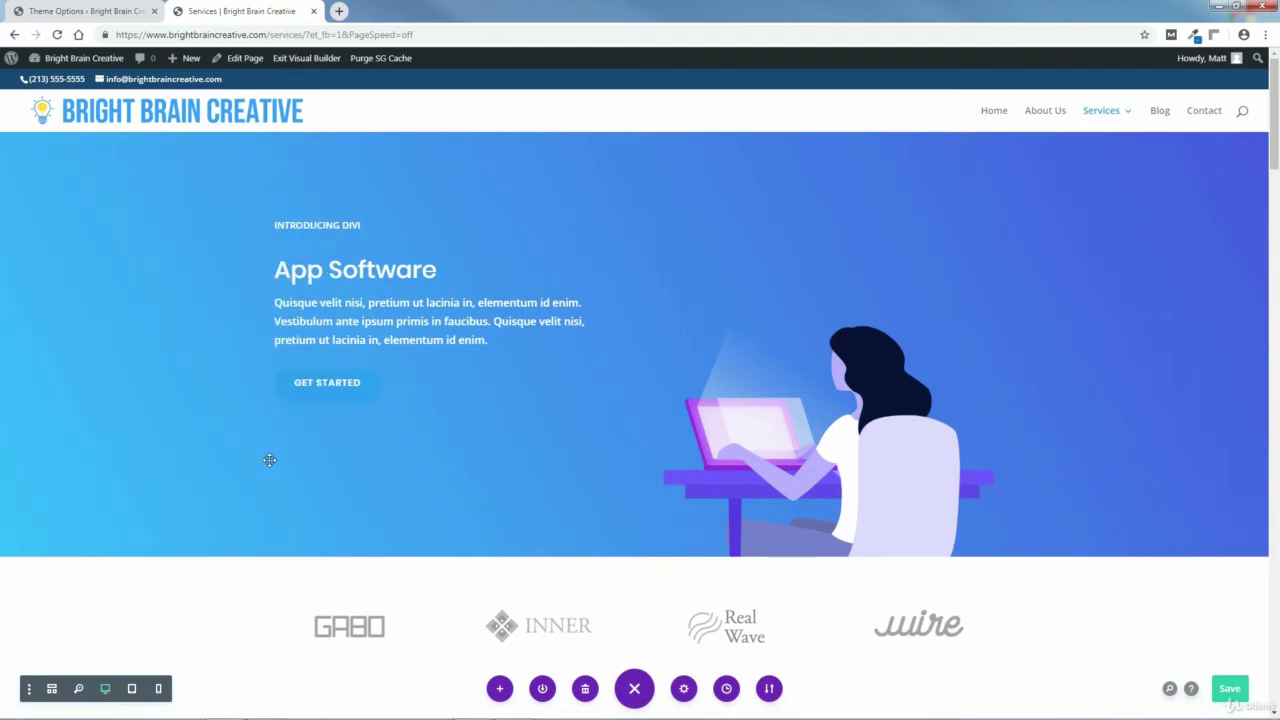
- Add a background gradient to the World-Class Productivity section in its section settings
left_click_drag(1275, 158, 1275, 294)
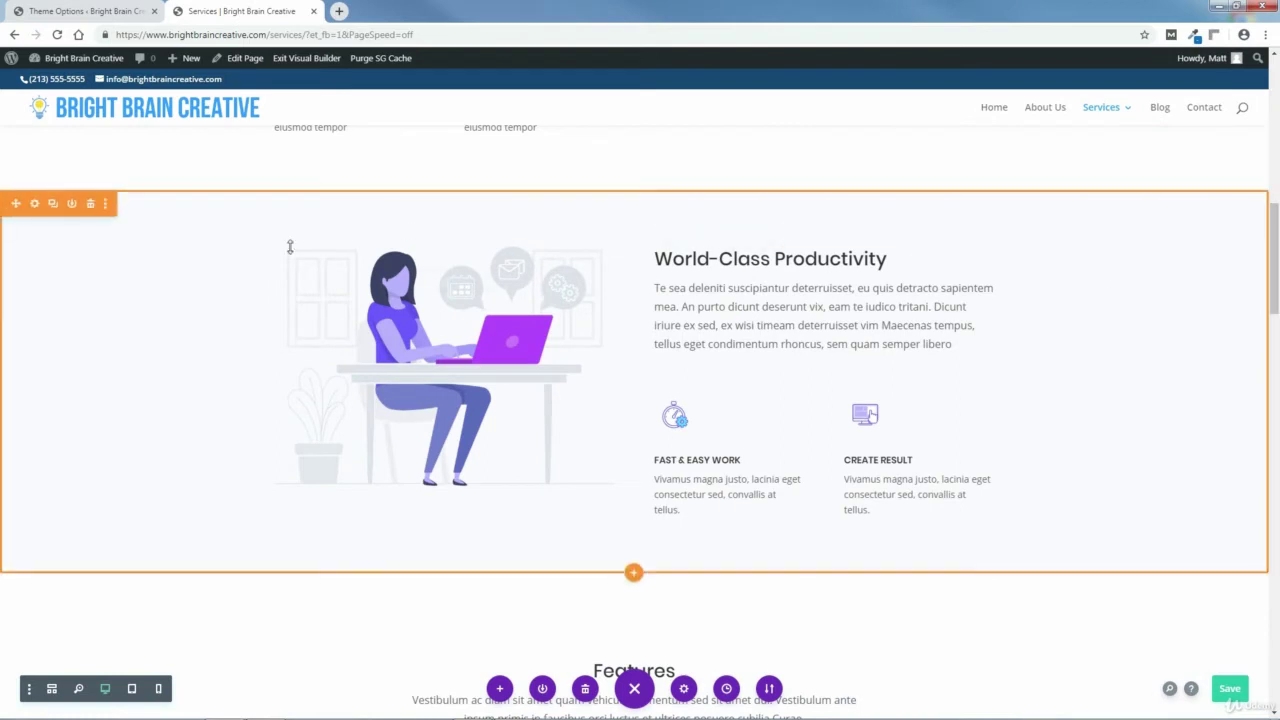
left_click(35, 210)
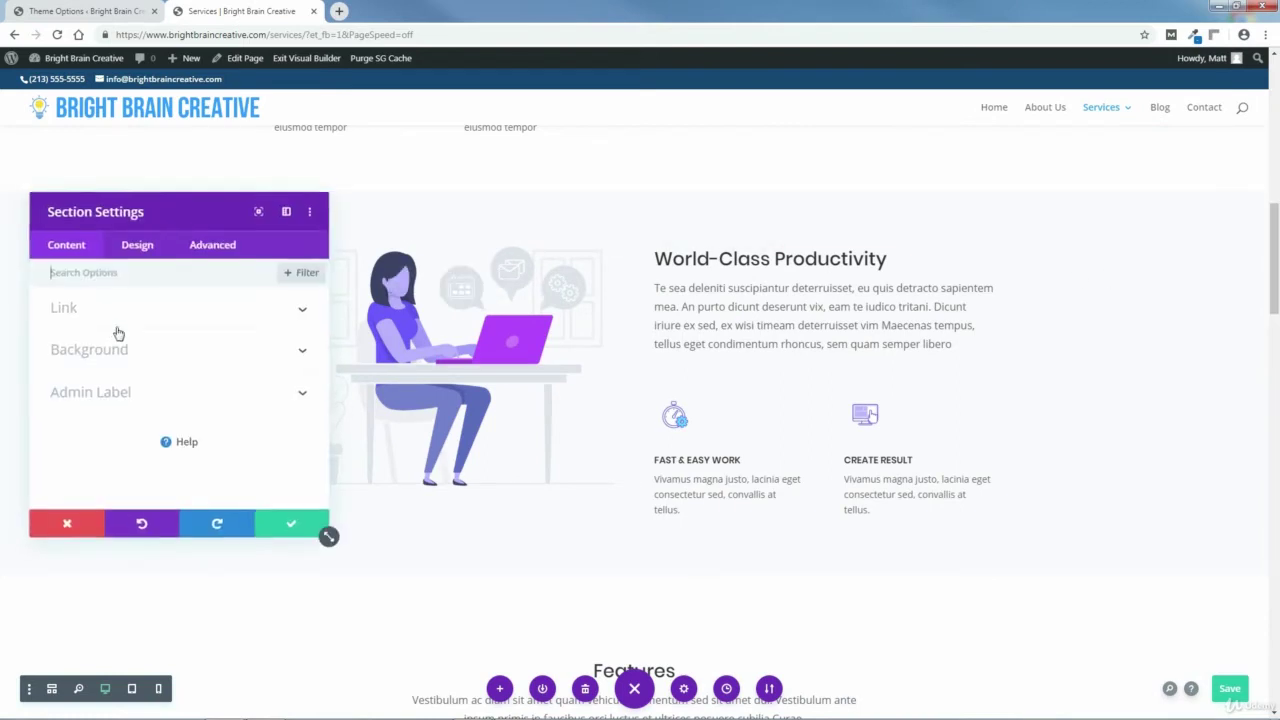
left_click(94, 352)
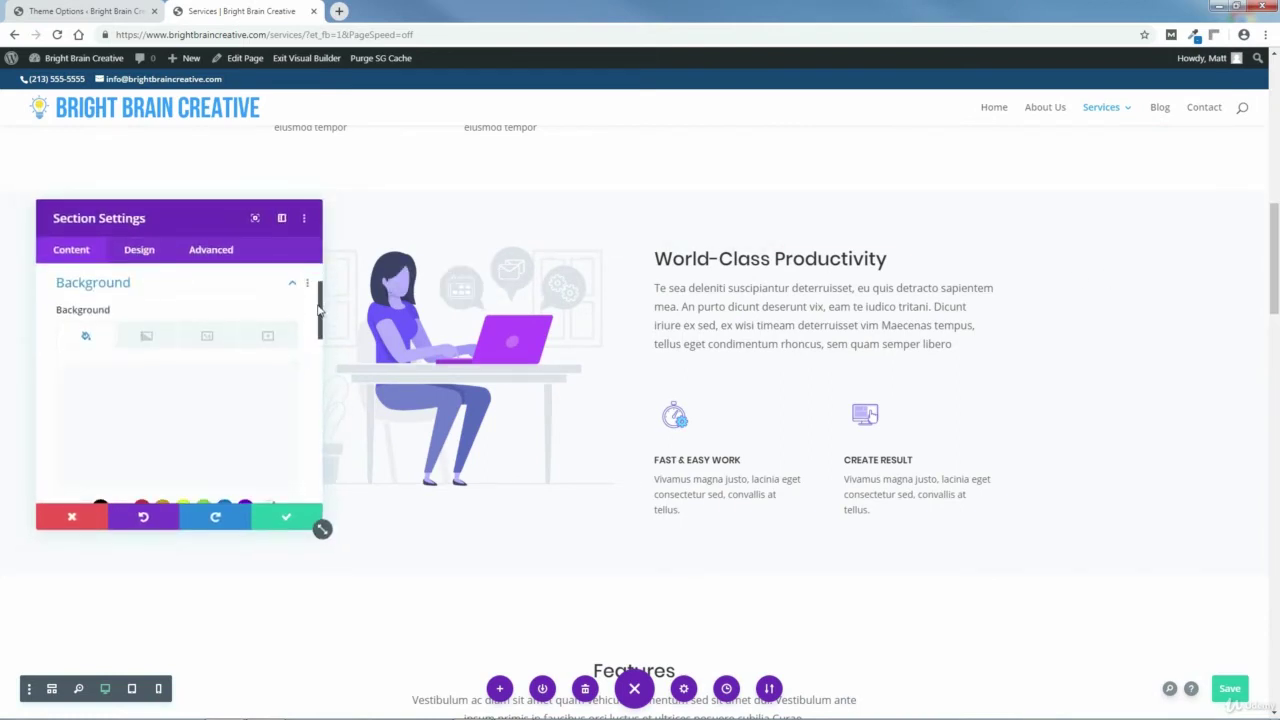
scroll(322, 320, "down", 1)
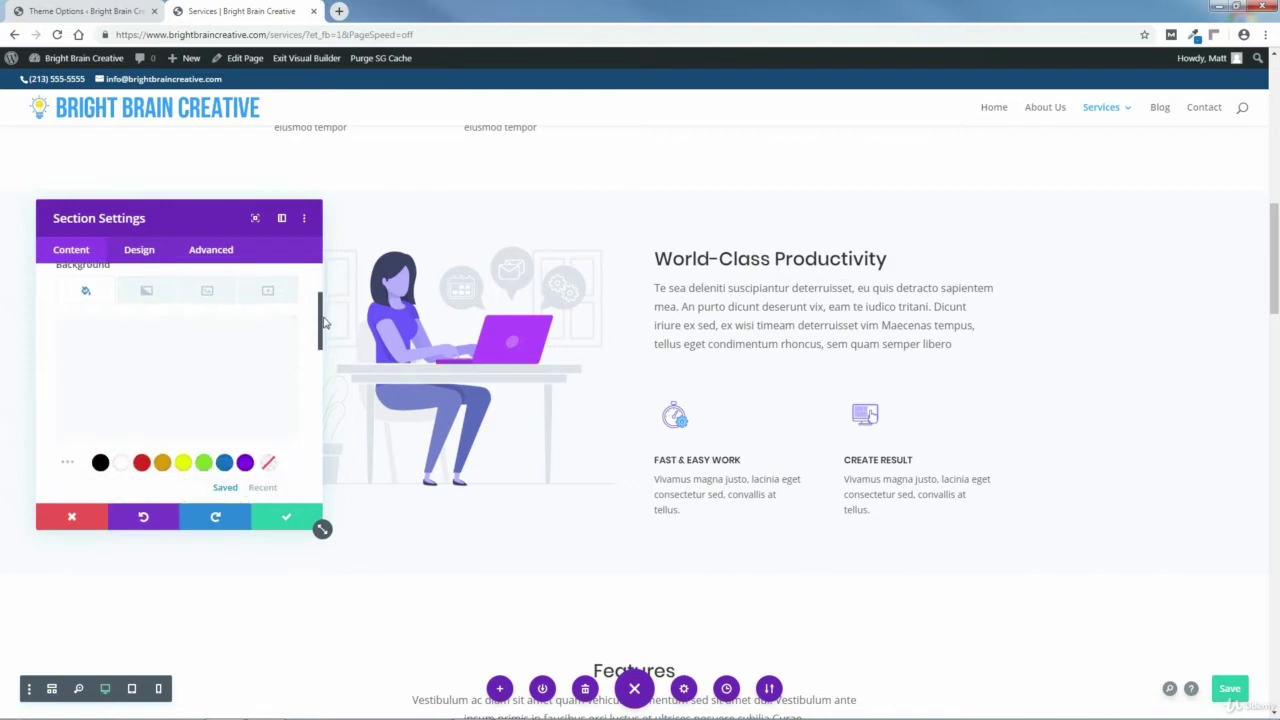
left_click(147, 290)
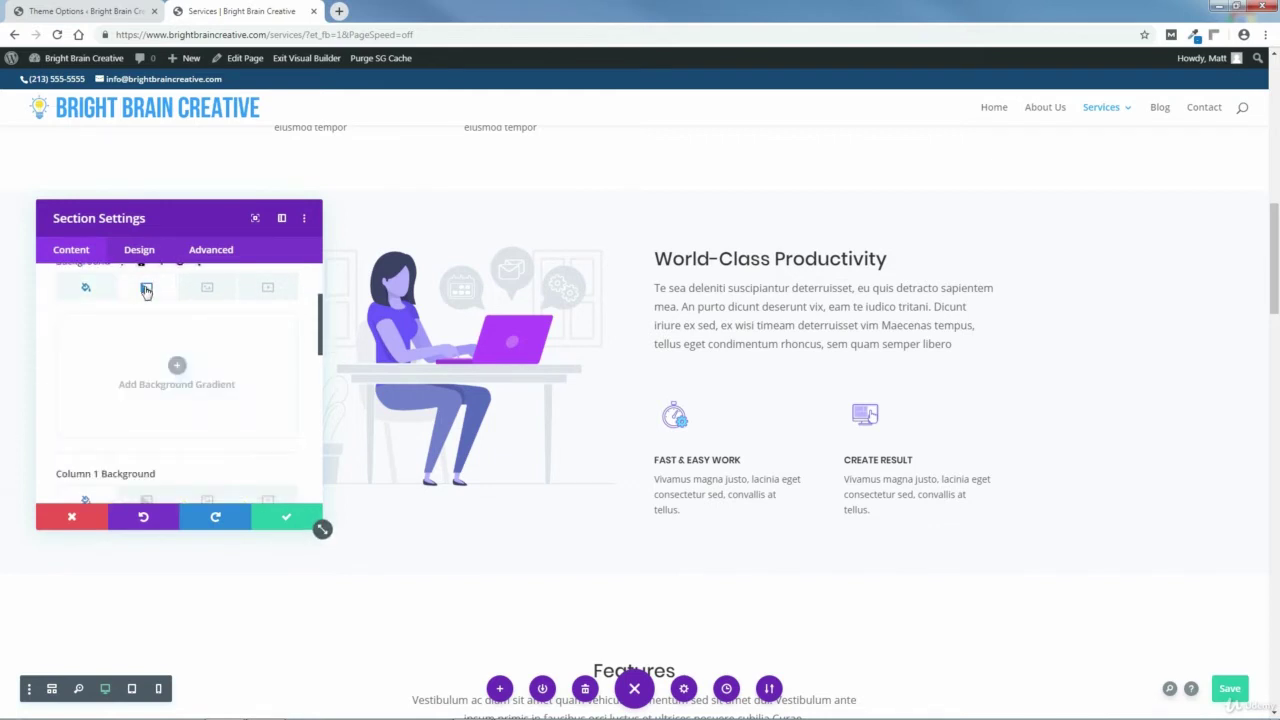
left_click(170, 387)
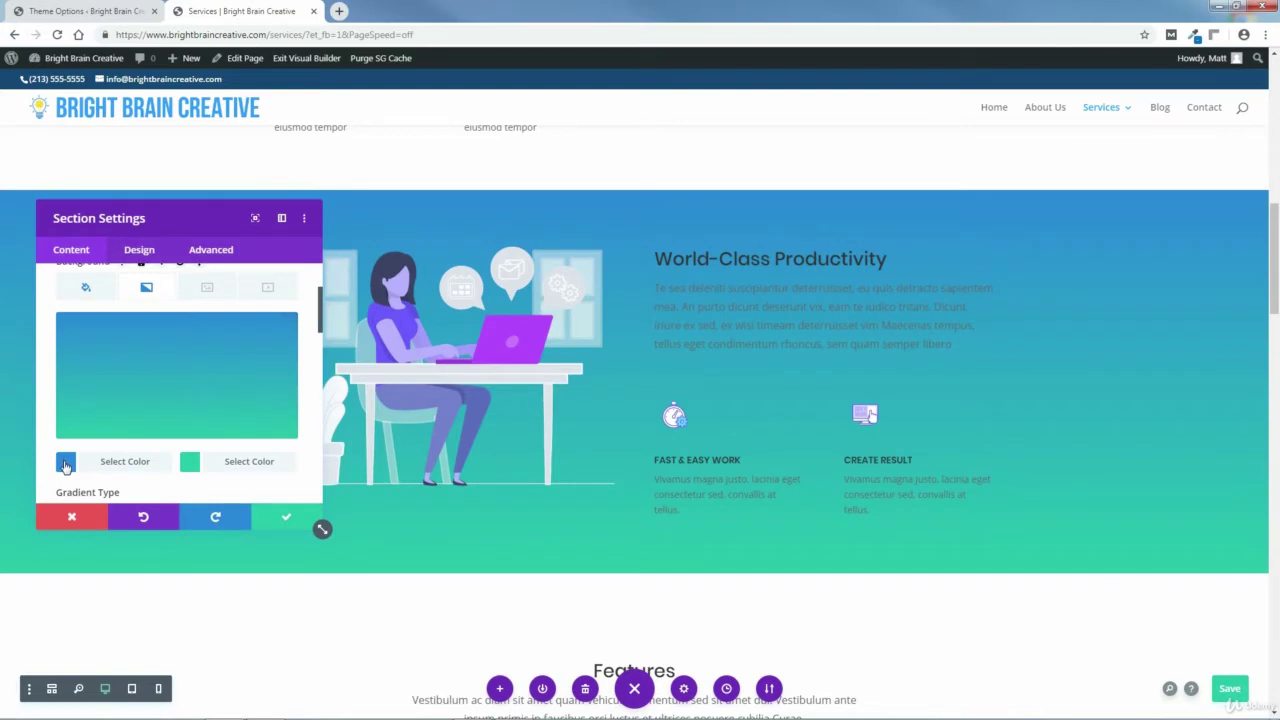
- Copy the left gradient color #35bbff from the Notepad file and apply it as the World-Class Productivity section's first gradient color
left_click(65, 463)
left_click(263, 712)
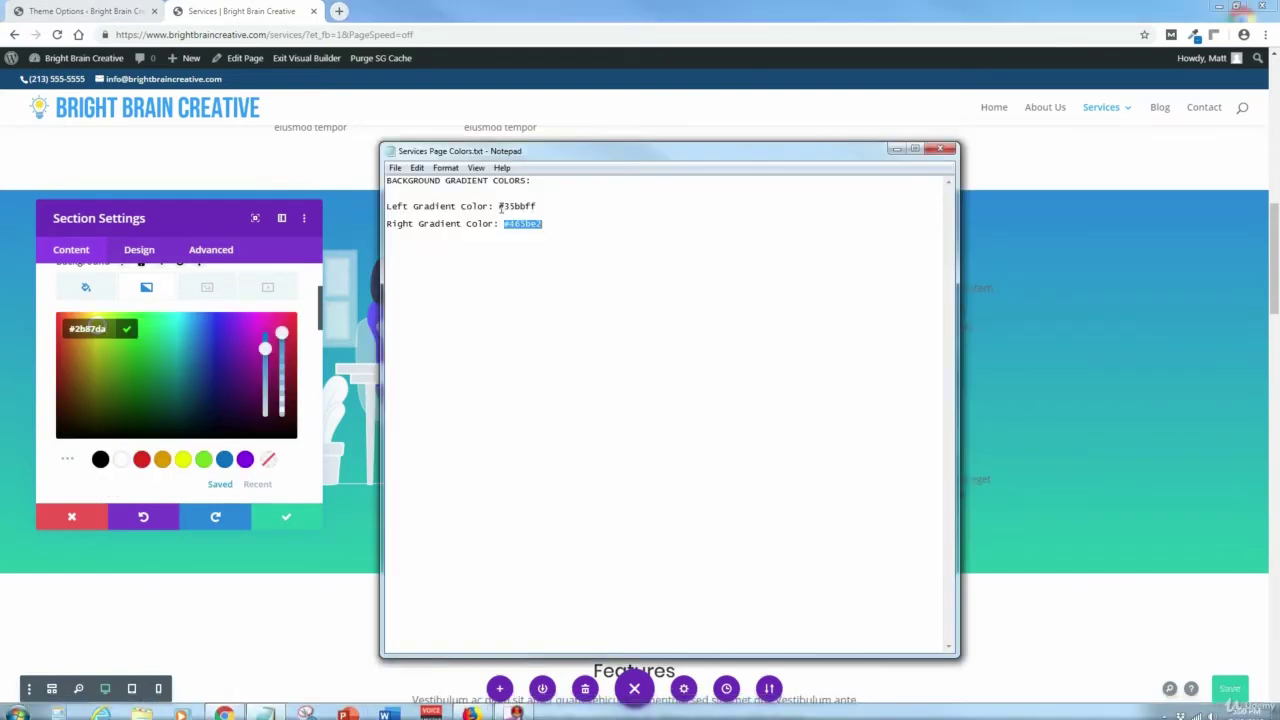
right_click(501, 207)
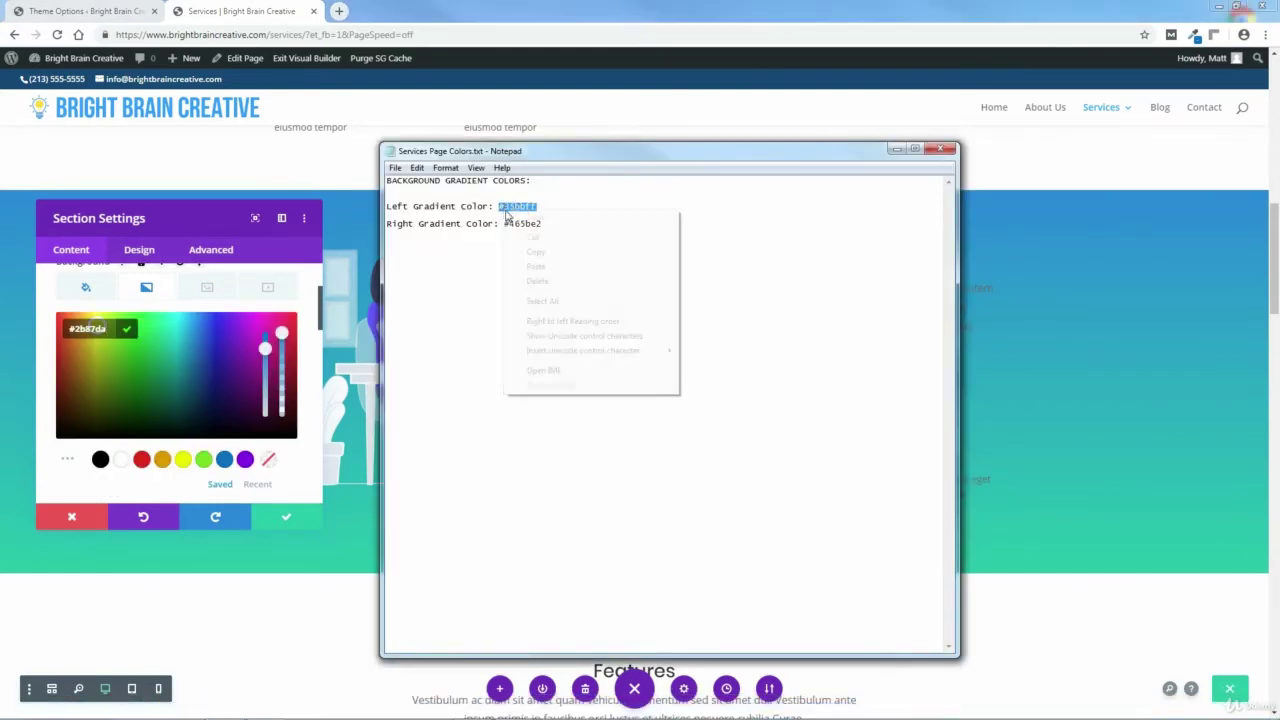
left_click(537, 251)
left_click(97, 328)
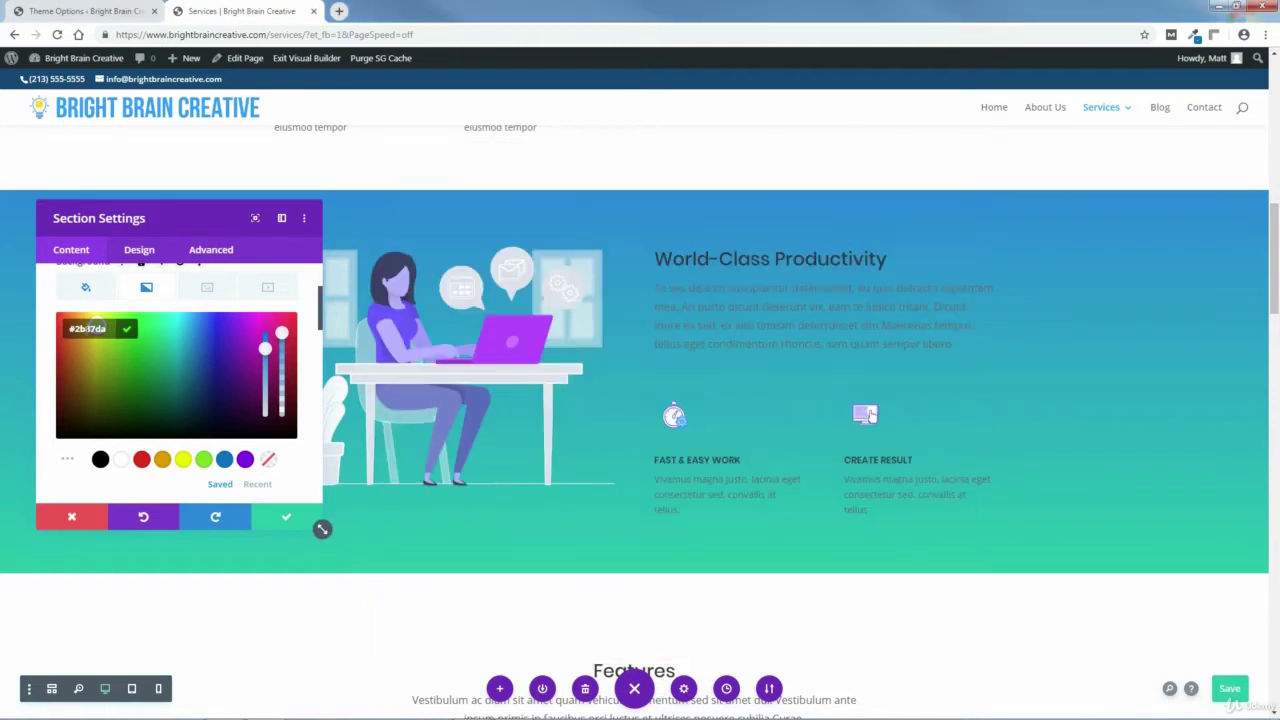
right_click(83, 335)
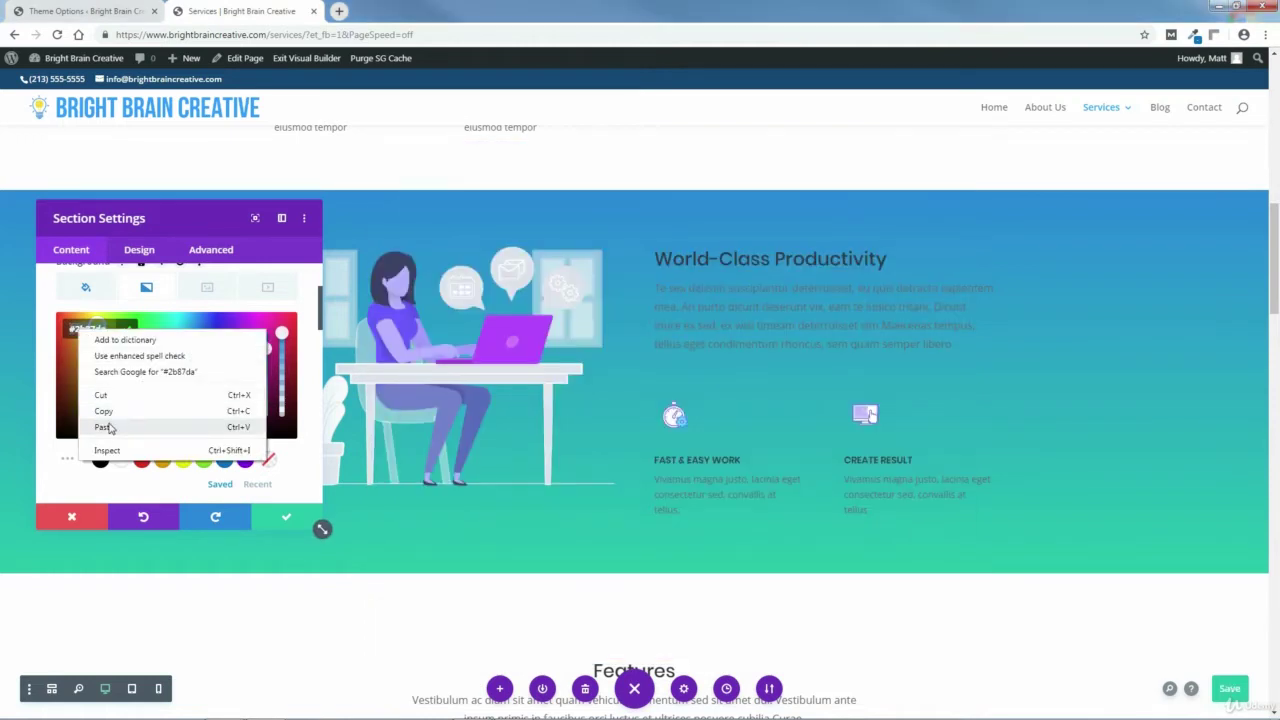
left_click(115, 420)
left_click(128, 330)
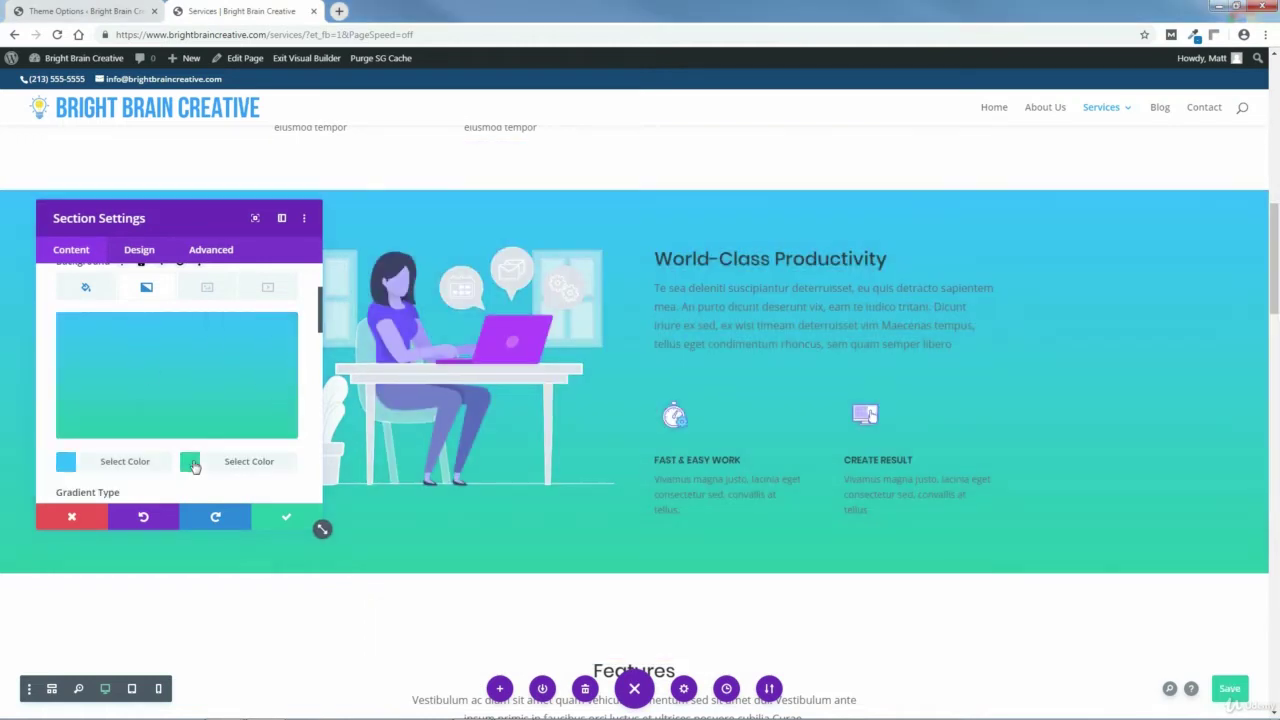
- Copy the right gradient color #465be2 from the Notepad file and apply it as the World-Class Productivity section's second gradient color
left_click(192, 465)
left_click(305, 712)
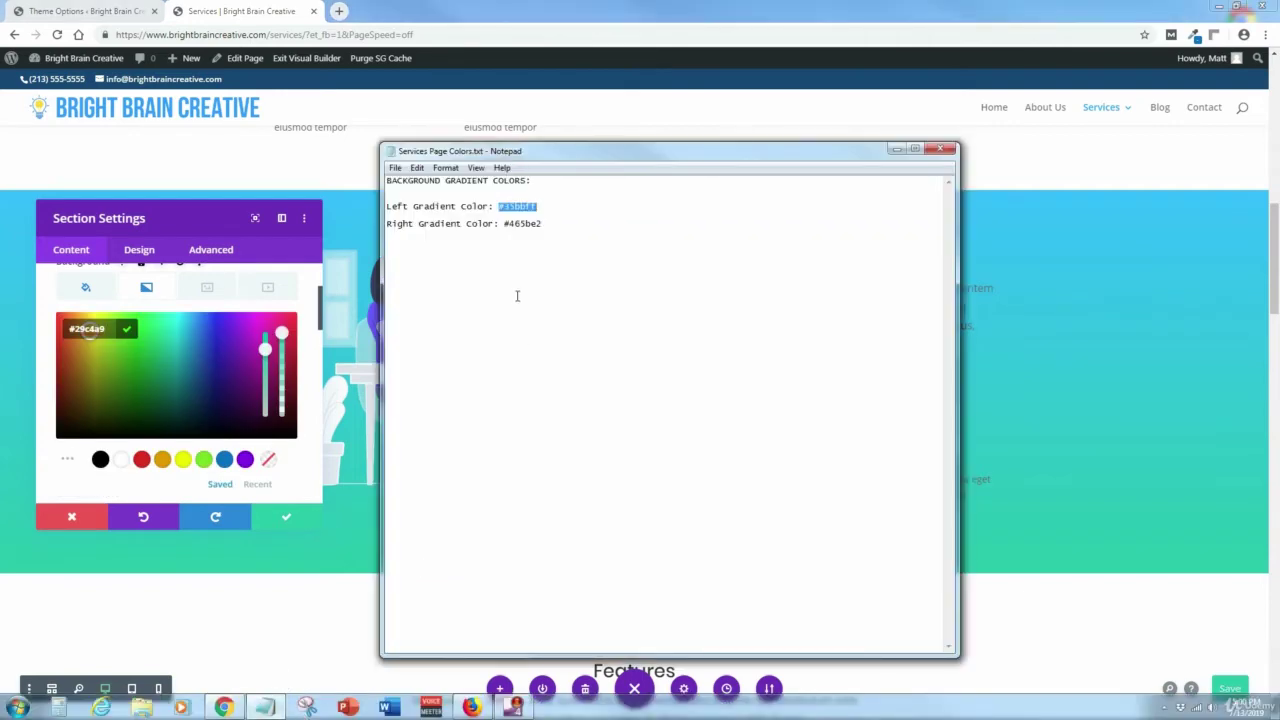
left_click_drag(542, 224, 512, 224)
right_click(507, 223)
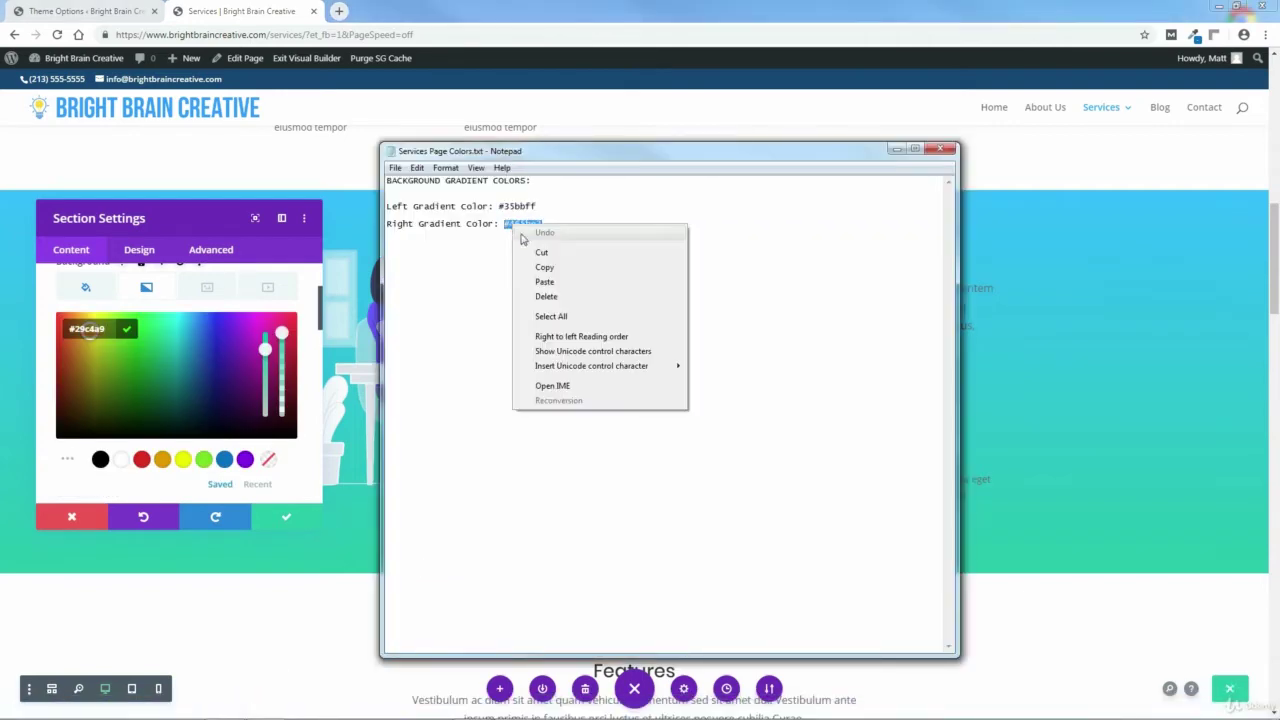
left_click(543, 266)
left_click(98, 329)
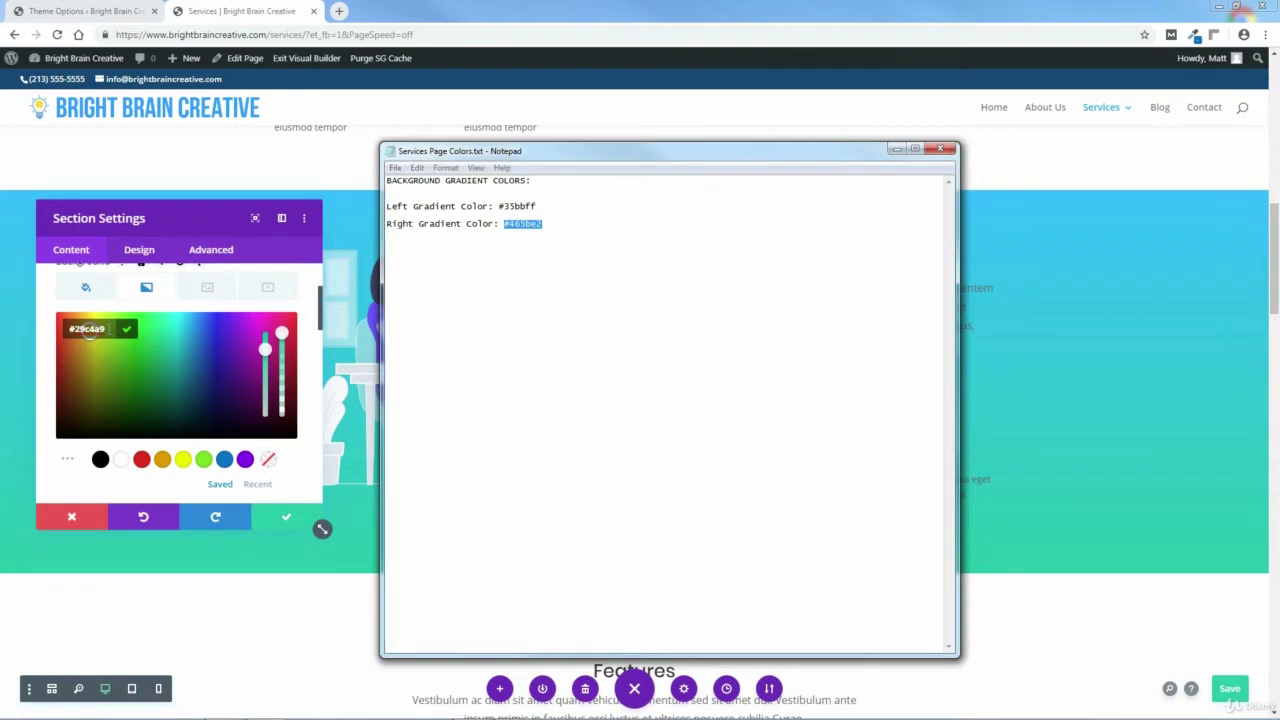
right_click(90, 334)
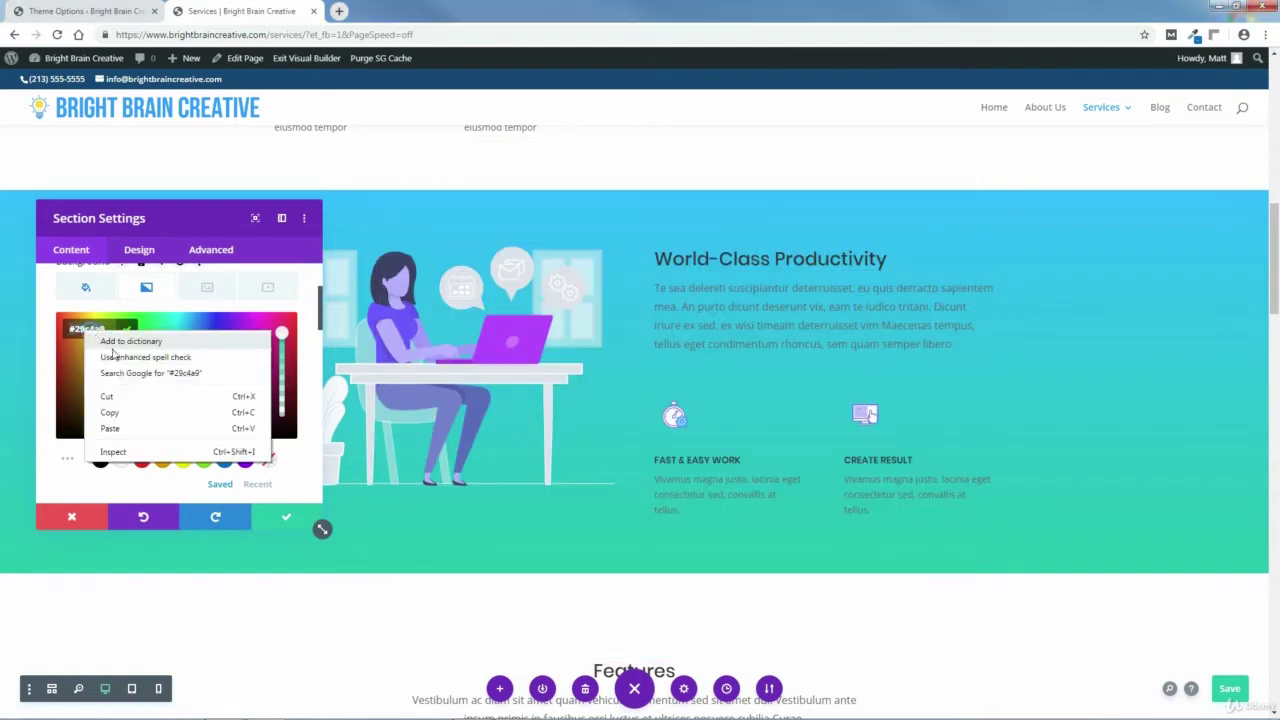
left_click(120, 424)
left_click(128, 331)
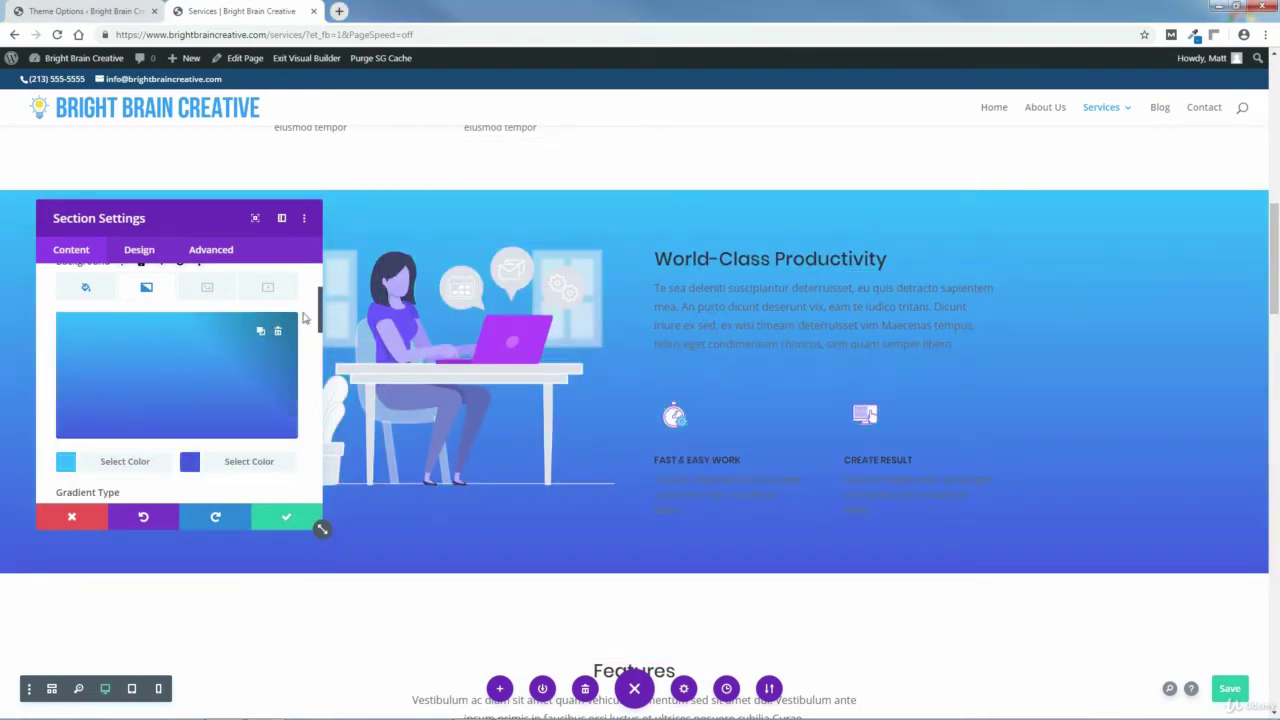
- Set the World-Class Productivity section's gradient direction to 60deg and save the section settings
left_click_drag(320, 316, 324, 352)
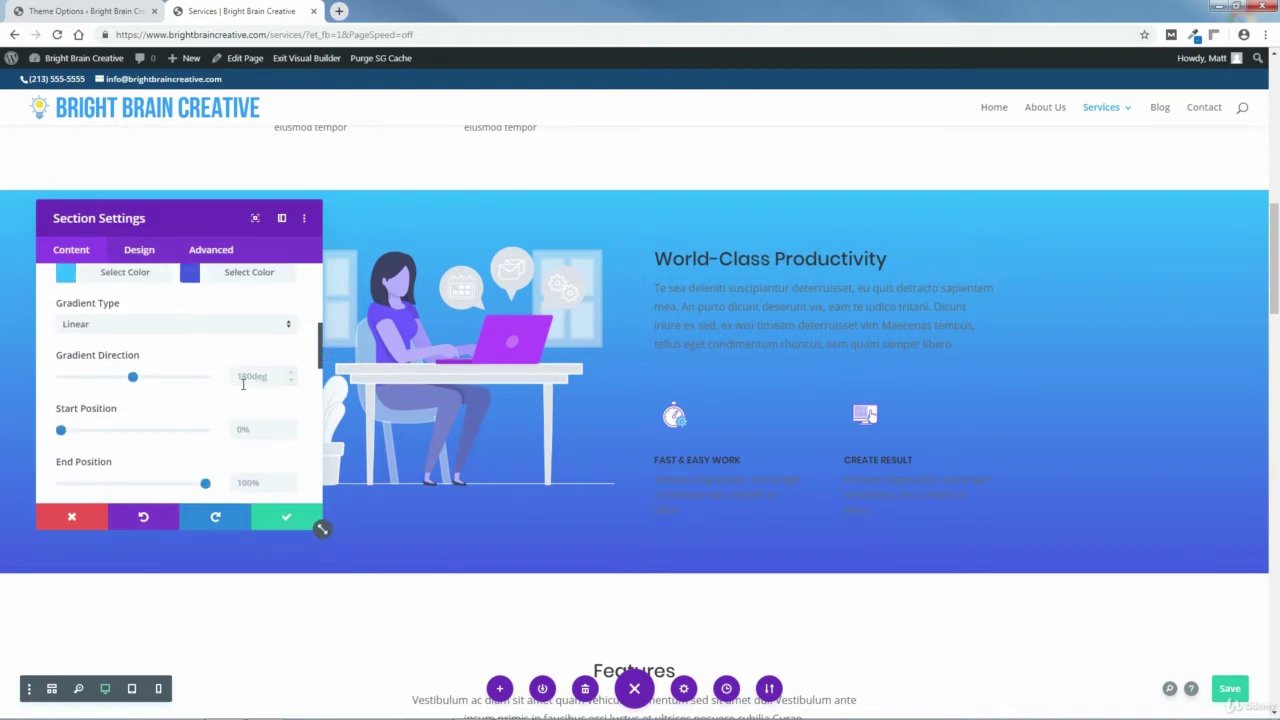
left_click_drag(133, 380, 109, 387)
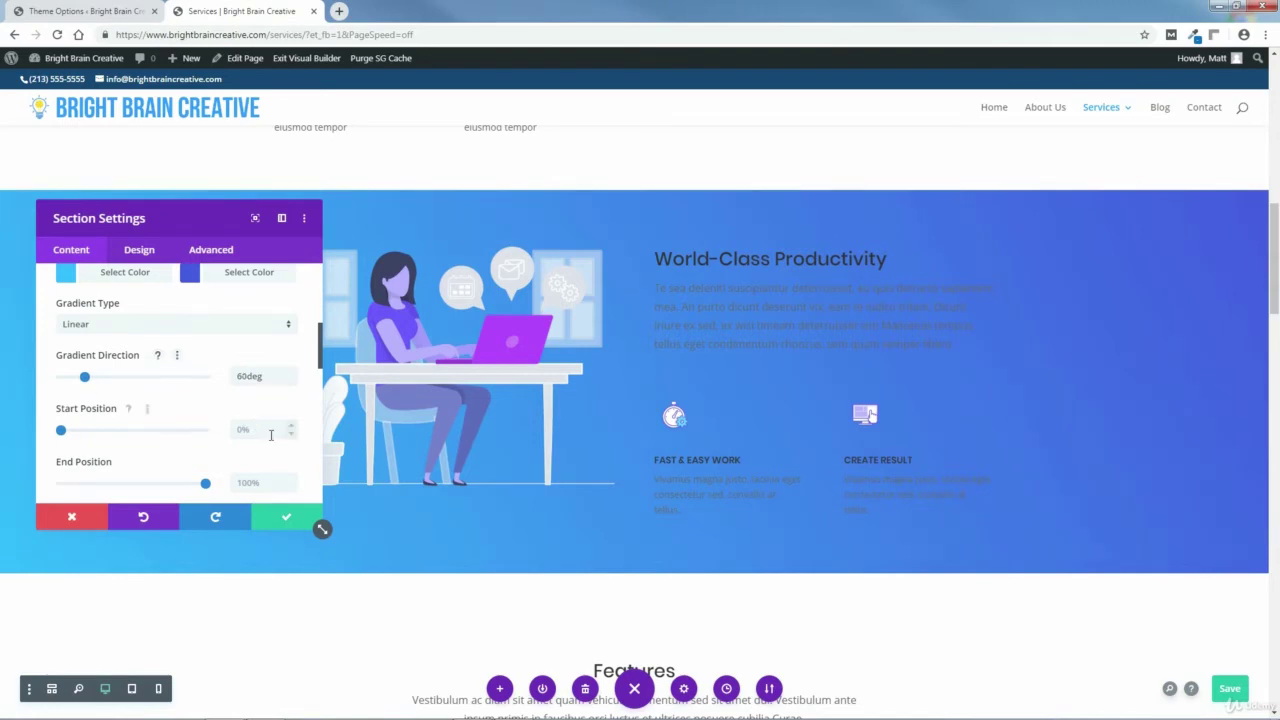
left_click(290, 521)
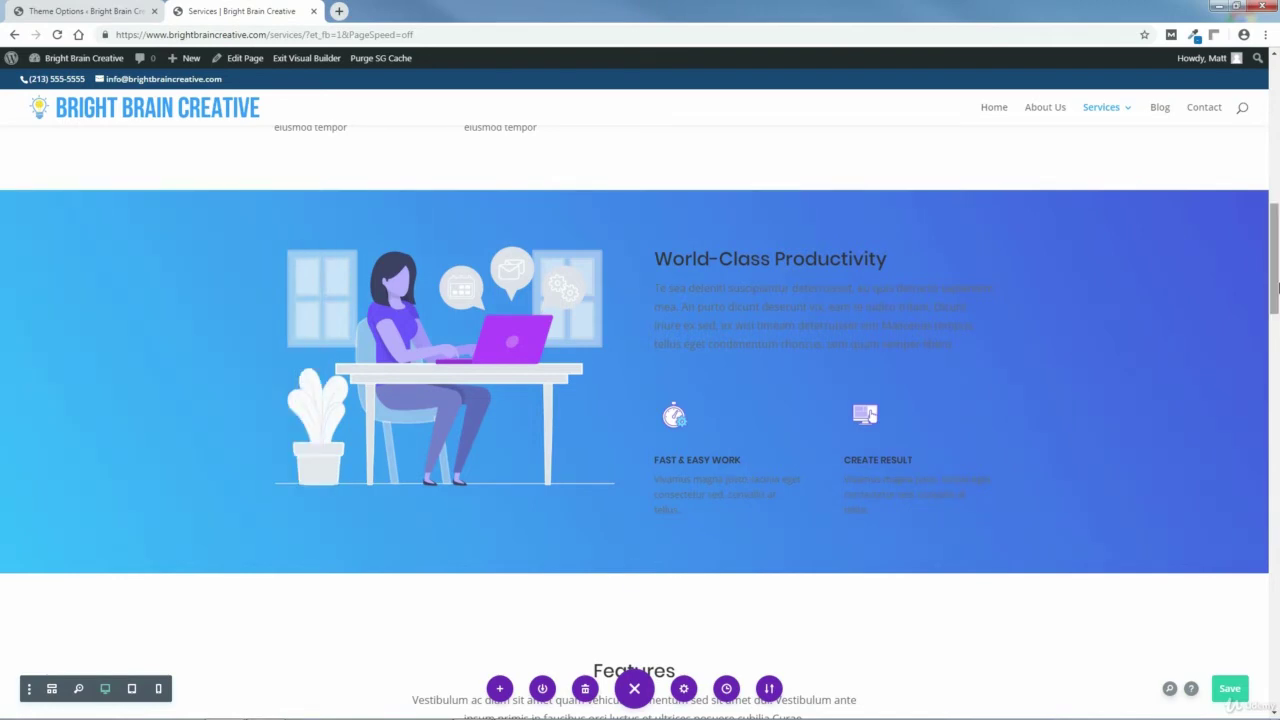
- Open the background gradient settings of the purple Download Now section further down the page
left_click_drag(1275, 280, 1275, 503)
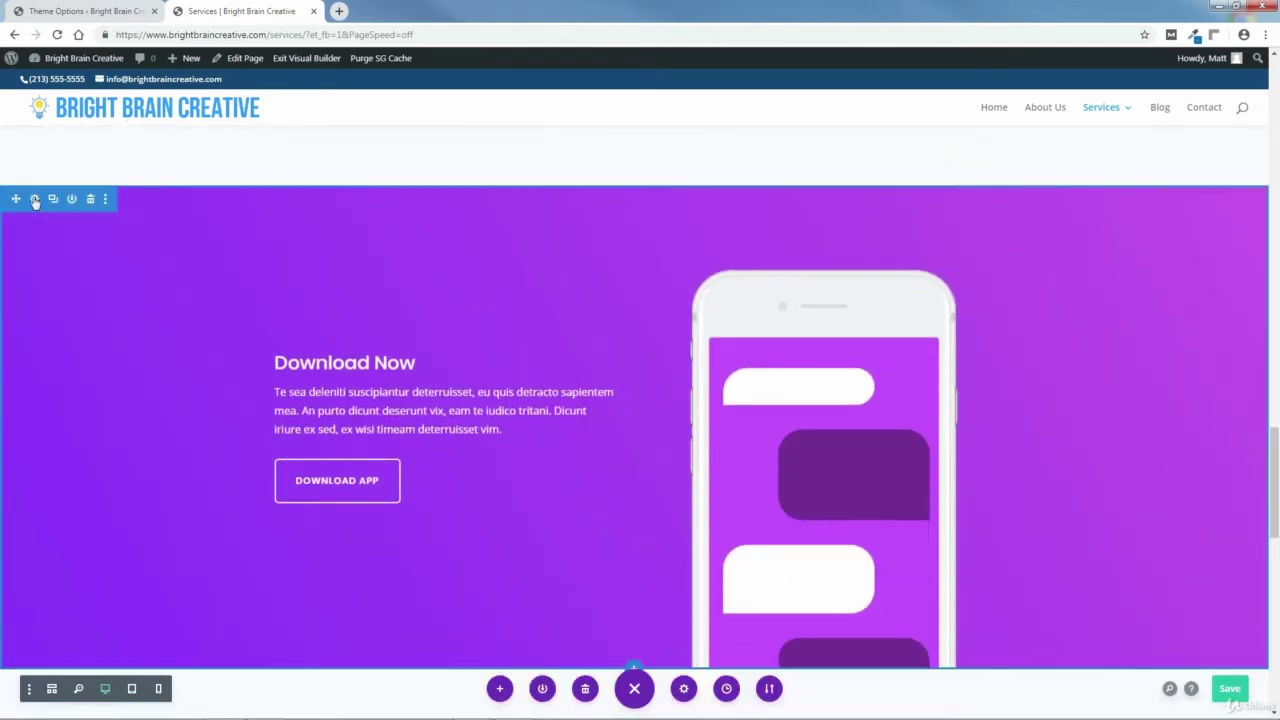
left_click(34, 199)
left_click(92, 351)
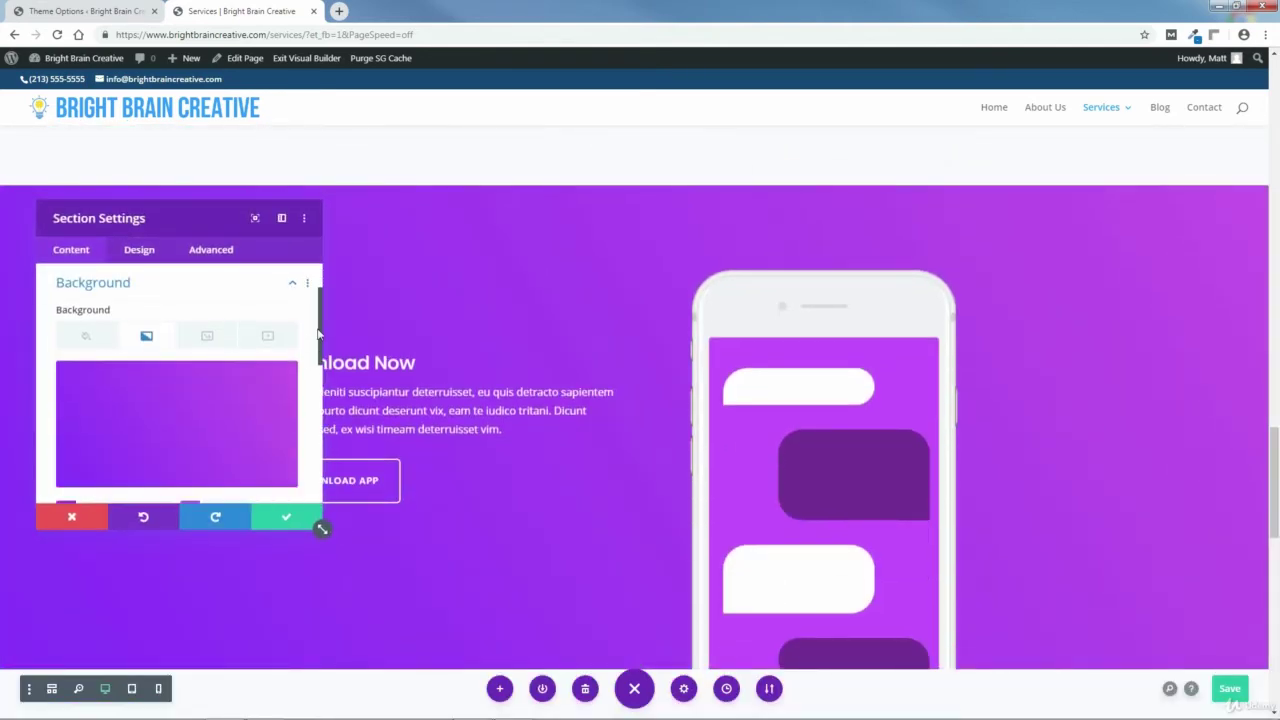
scroll(319, 330, "down", 2)
- Copy the left gradient color #35bbff from the Notepad file and apply it as the Download Now section's first gradient color
left_click(89, 437)
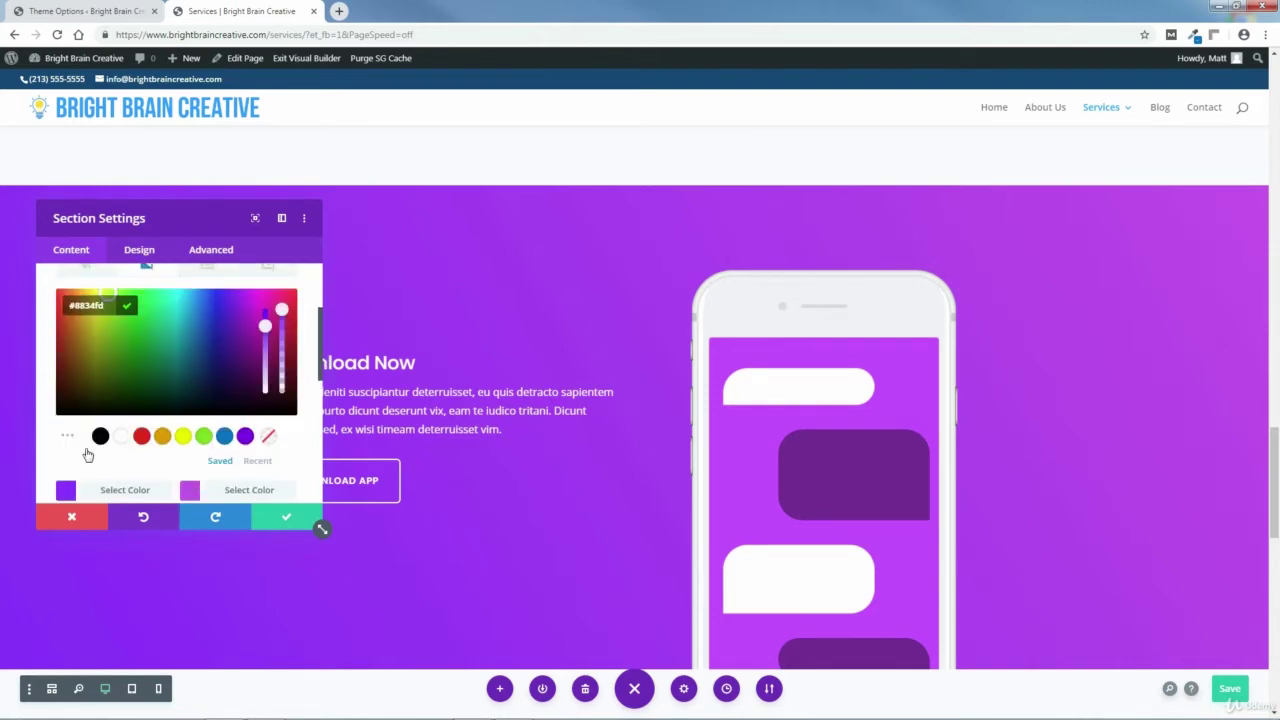
left_click(464, 706)
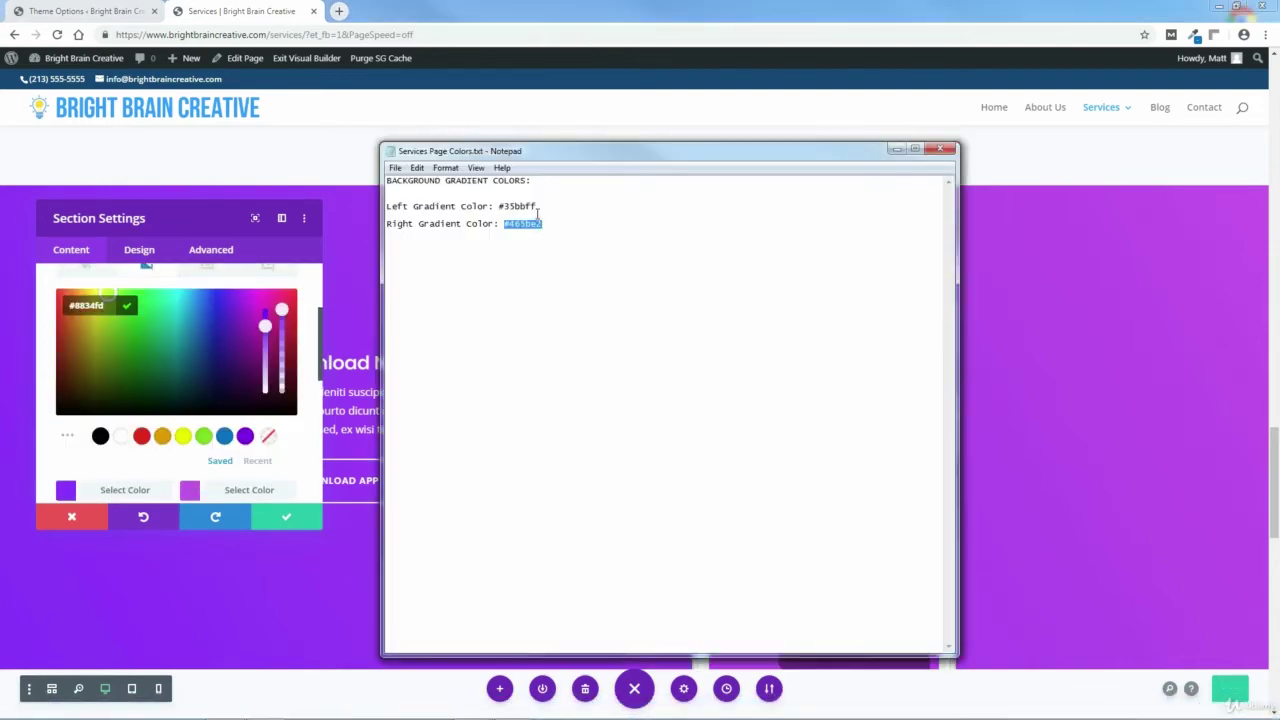
left_click_drag(537, 208, 509, 208)
right_click(500, 207)
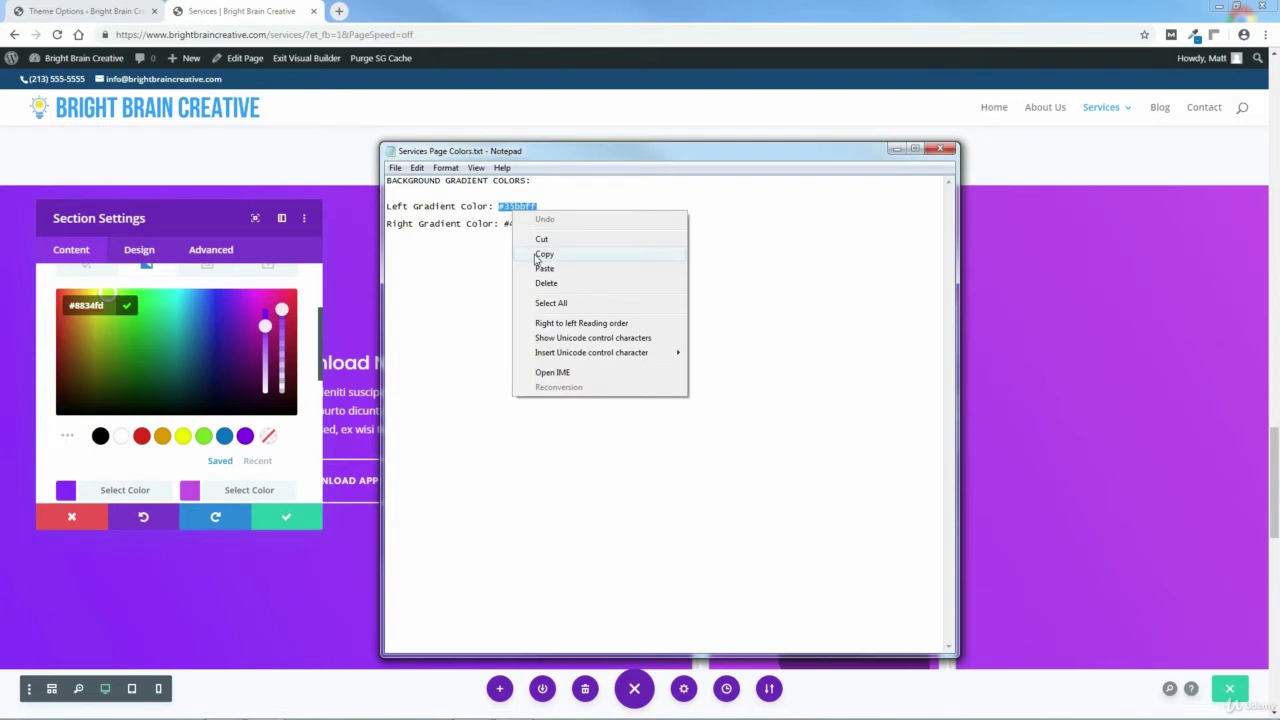
left_click(537, 252)
left_click(108, 305)
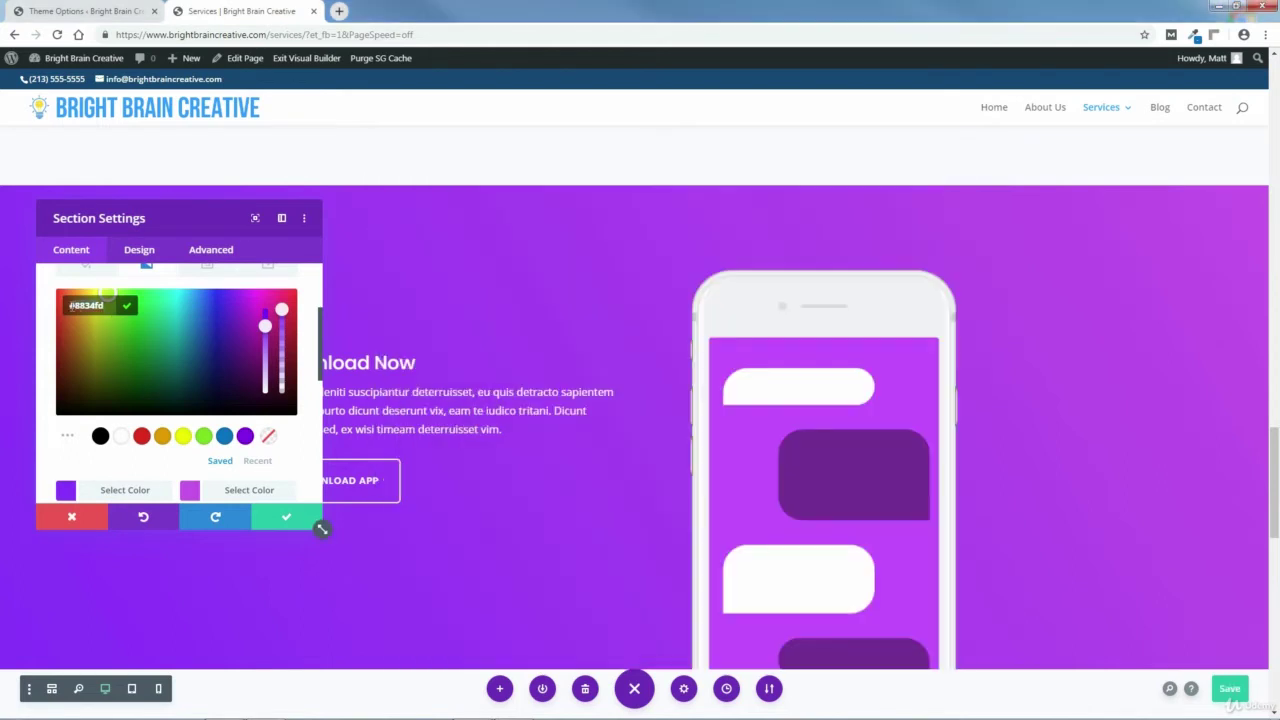
right_click(108, 305)
left_click(110, 406)
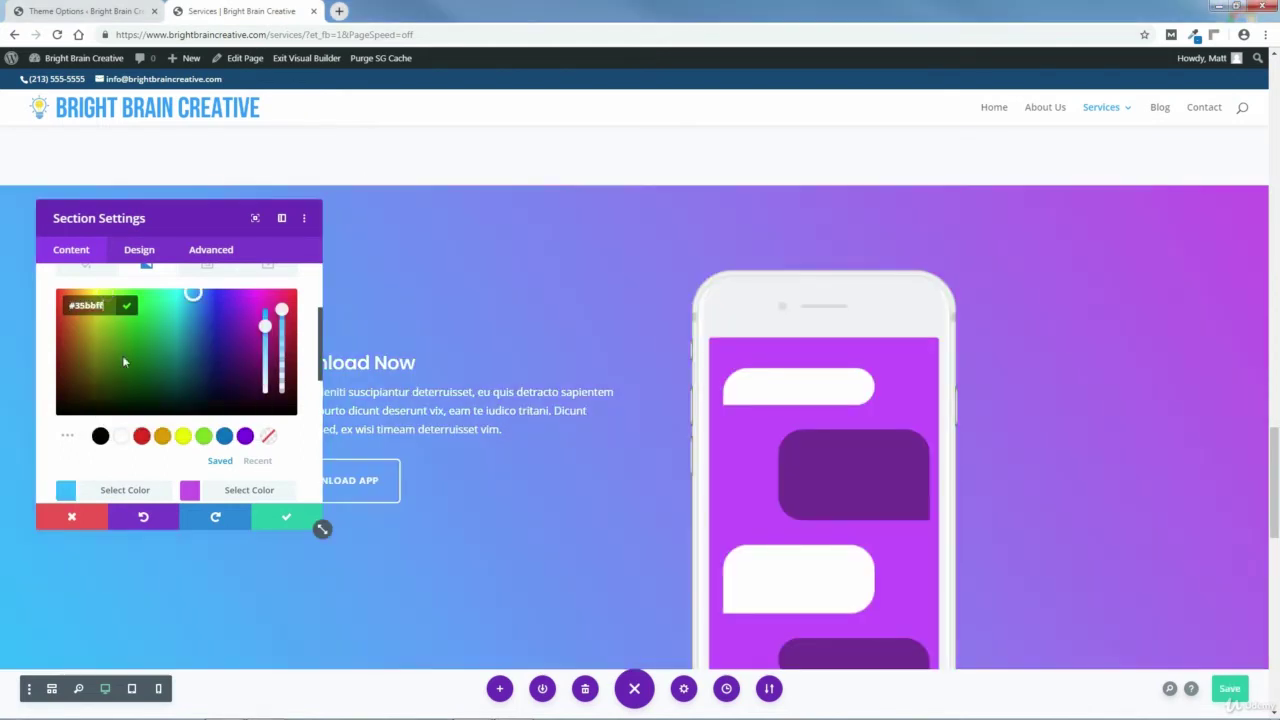
left_click(127, 307)
- Copy #465be2 from Notepad, apply it as the Download Now section's second gradient color, and save the section settings
left_click(189, 437)
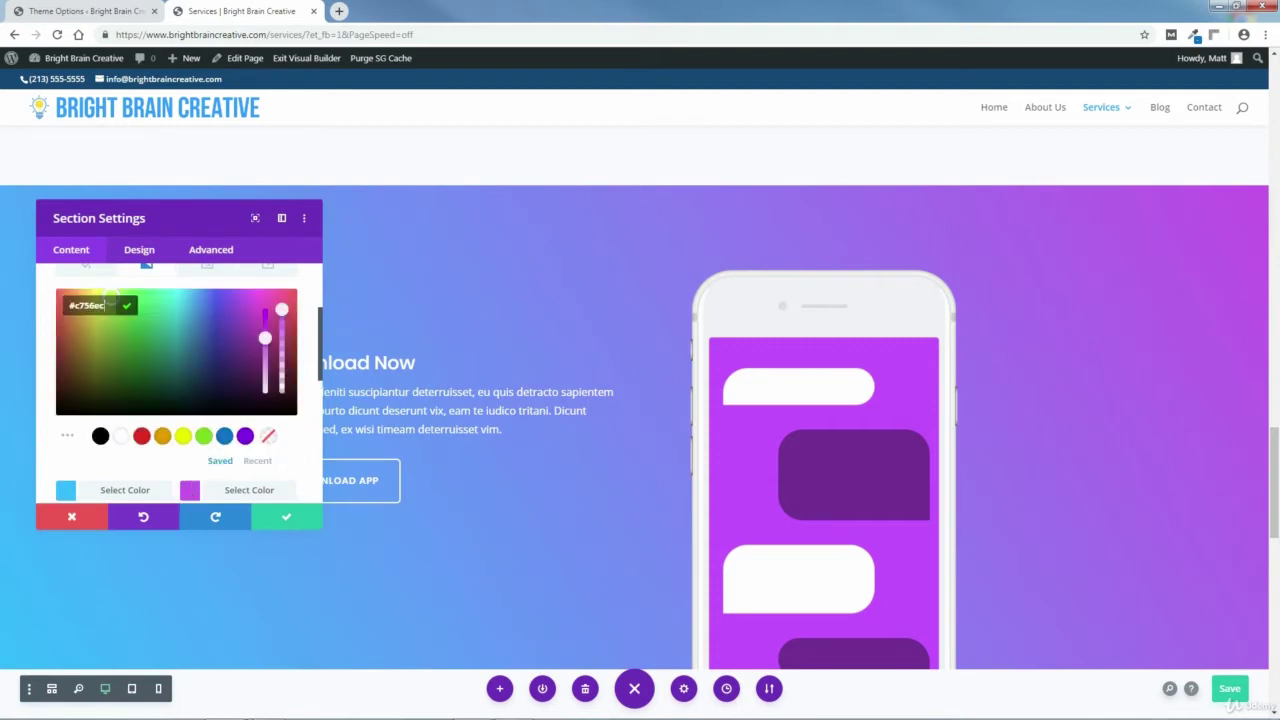
left_click(261, 708)
left_click_drag(545, 225, 510, 226)
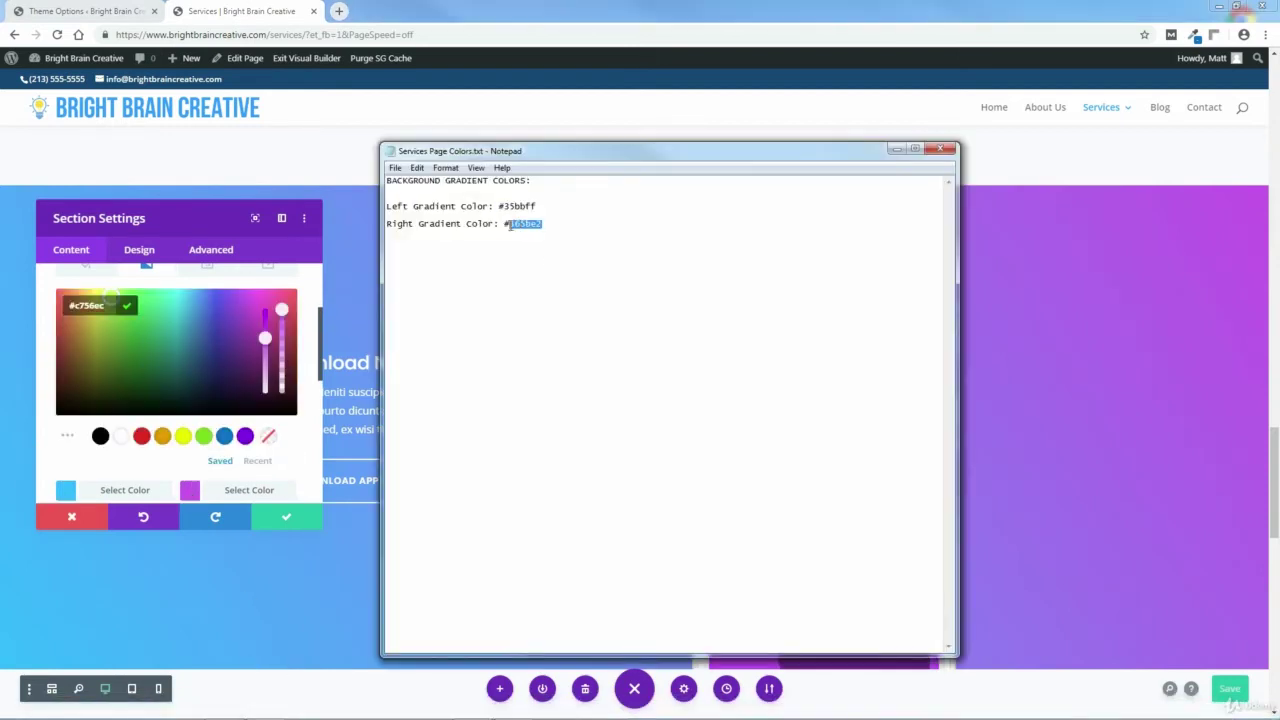
right_click(514, 226)
left_click(543, 268)
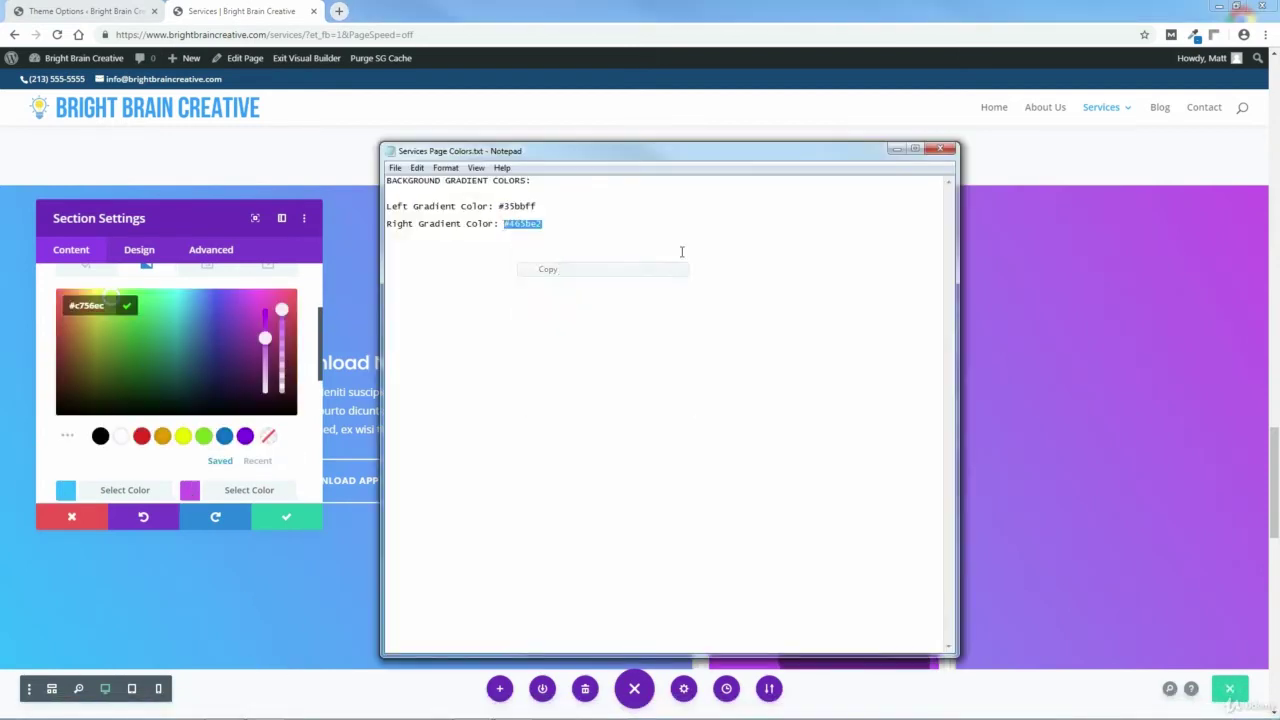
left_click(940, 149)
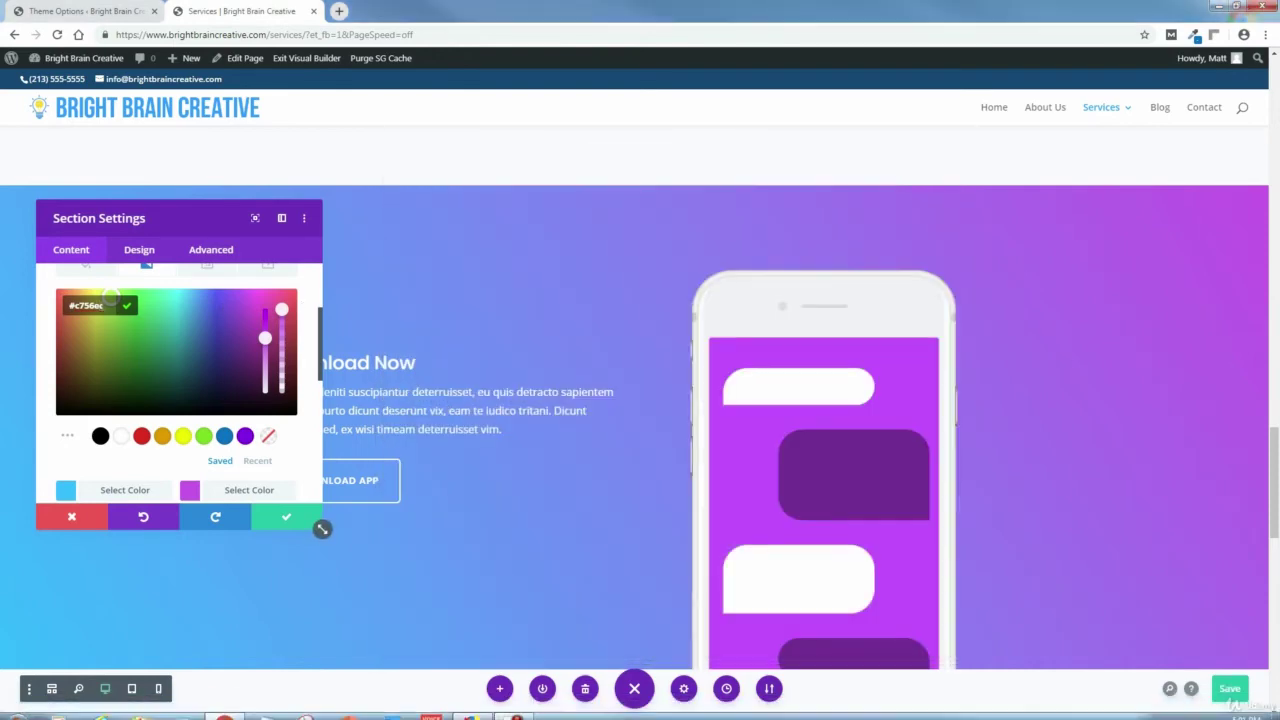
right_click(90, 305)
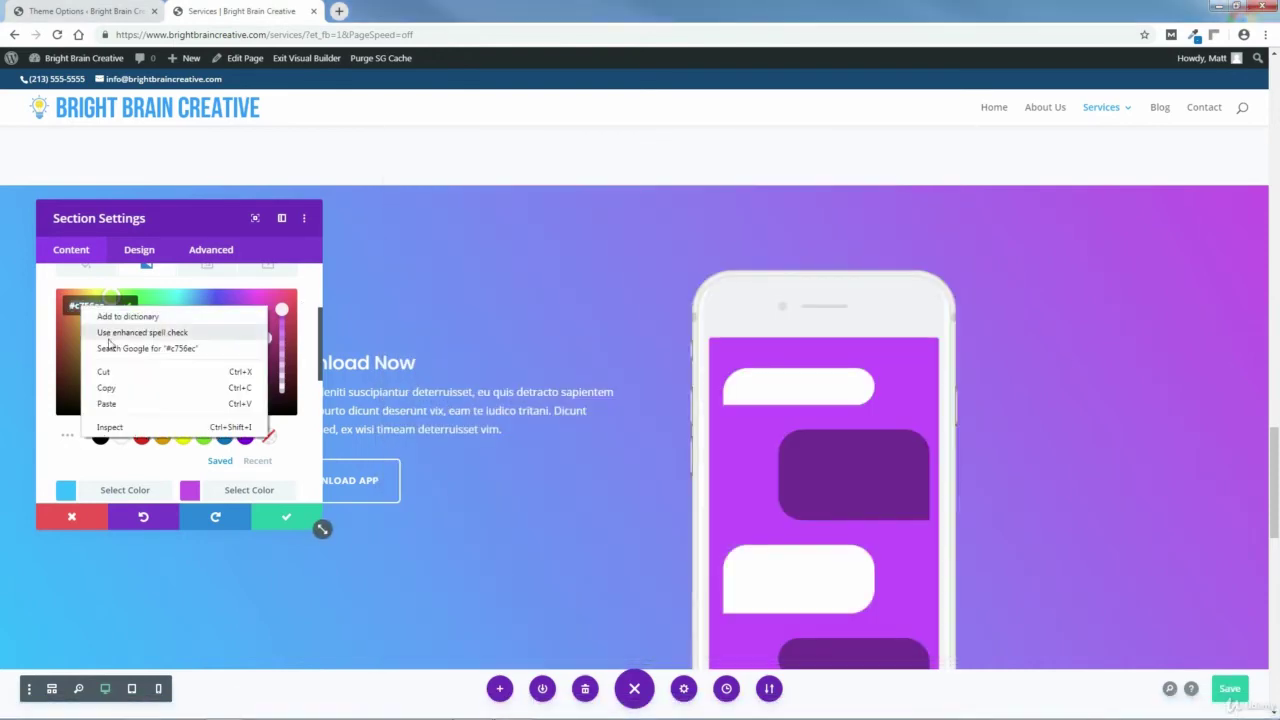
left_click(115, 404)
left_click(129, 307)
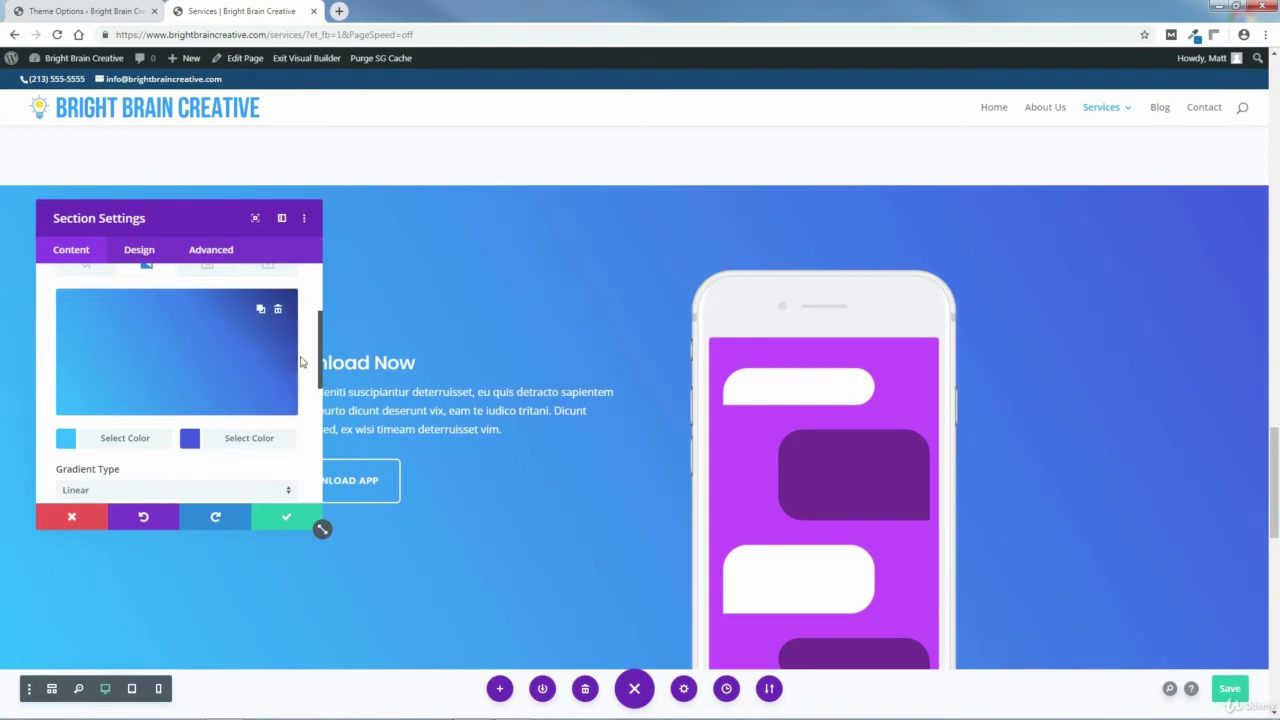
left_click_drag(321, 358, 320, 408)
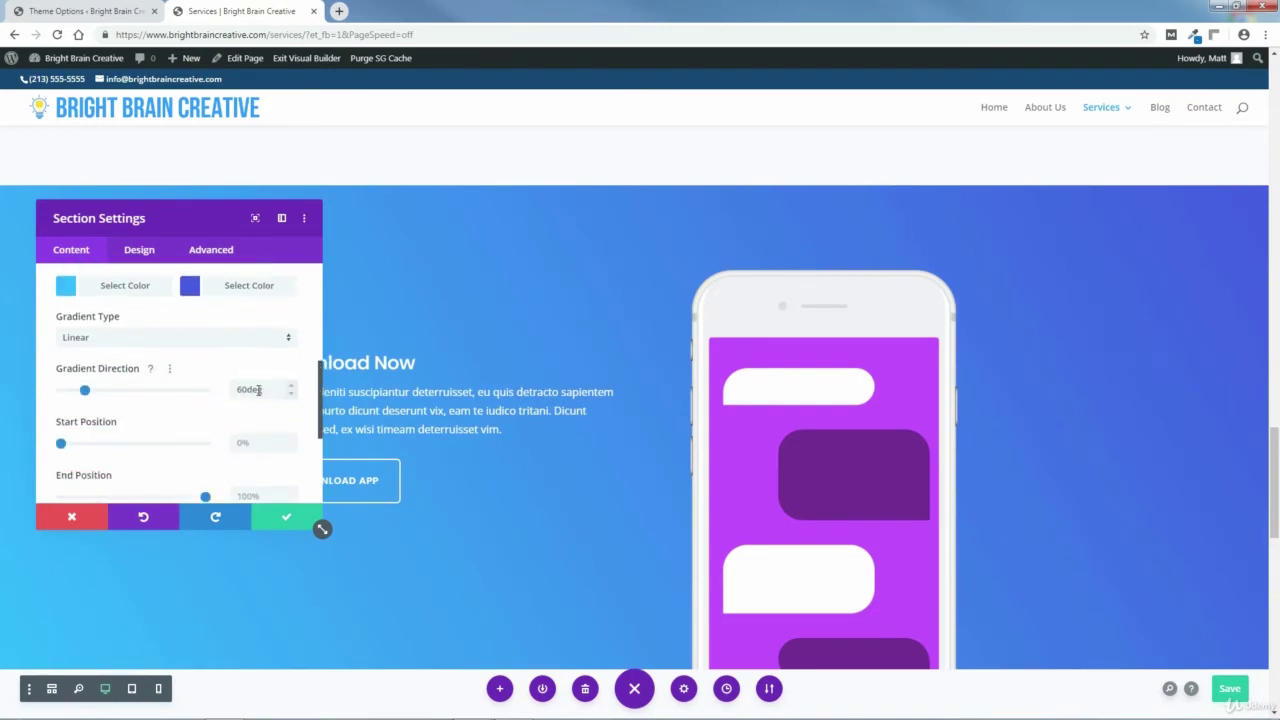
left_click(288, 522)
- Check the heading level and heading font of the App Software hero text, leaving its settings unchanged
left_click_drag(1275, 490, 1275, 200)
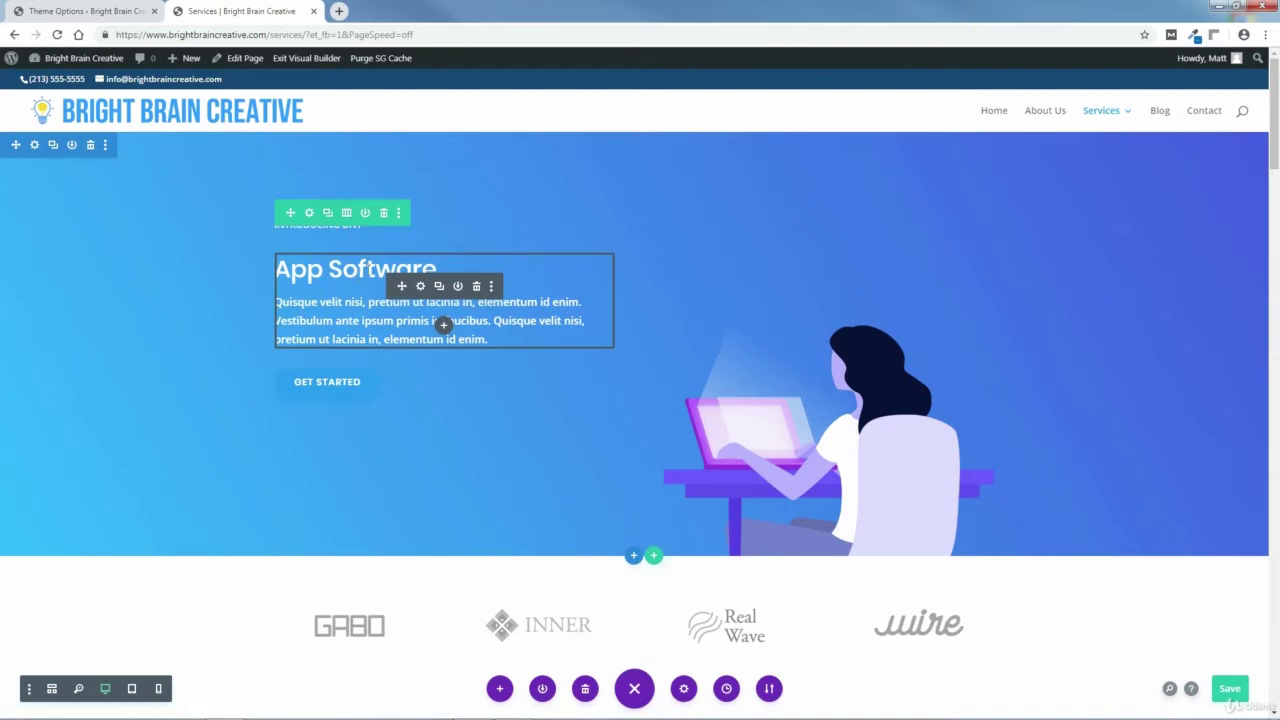
left_click(421, 287)
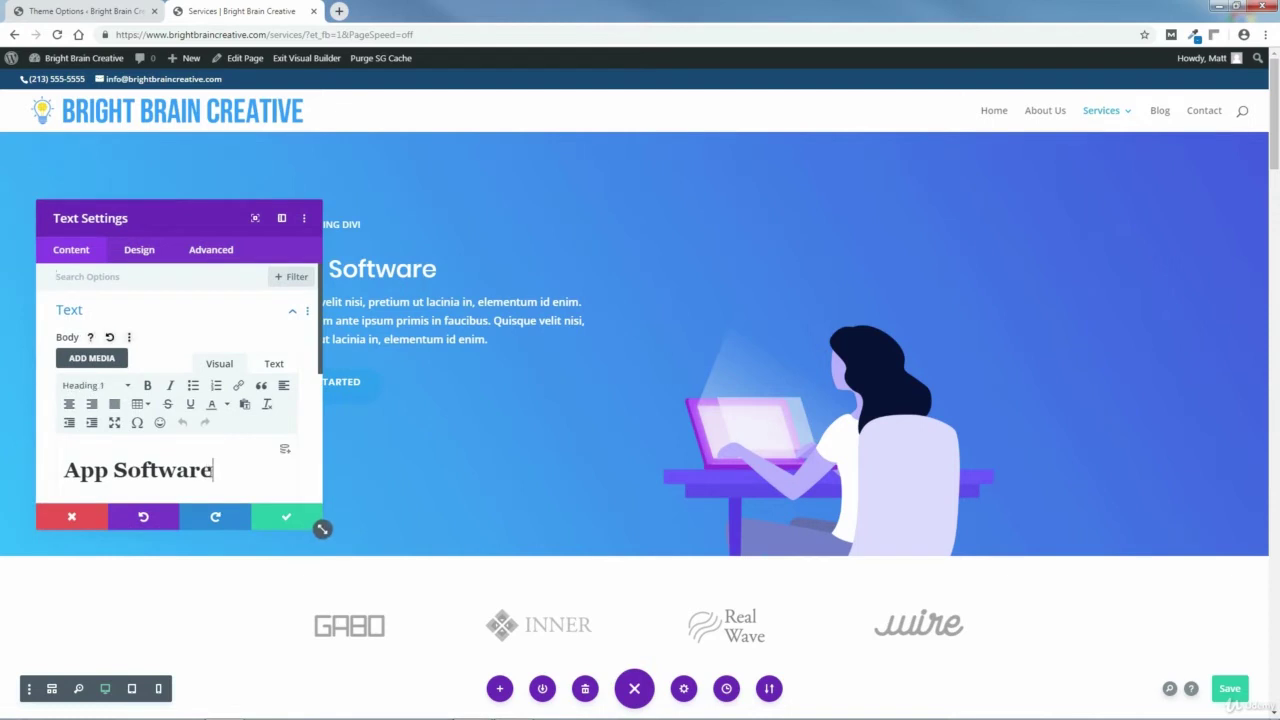
left_click_drag(213, 470, 64, 470)
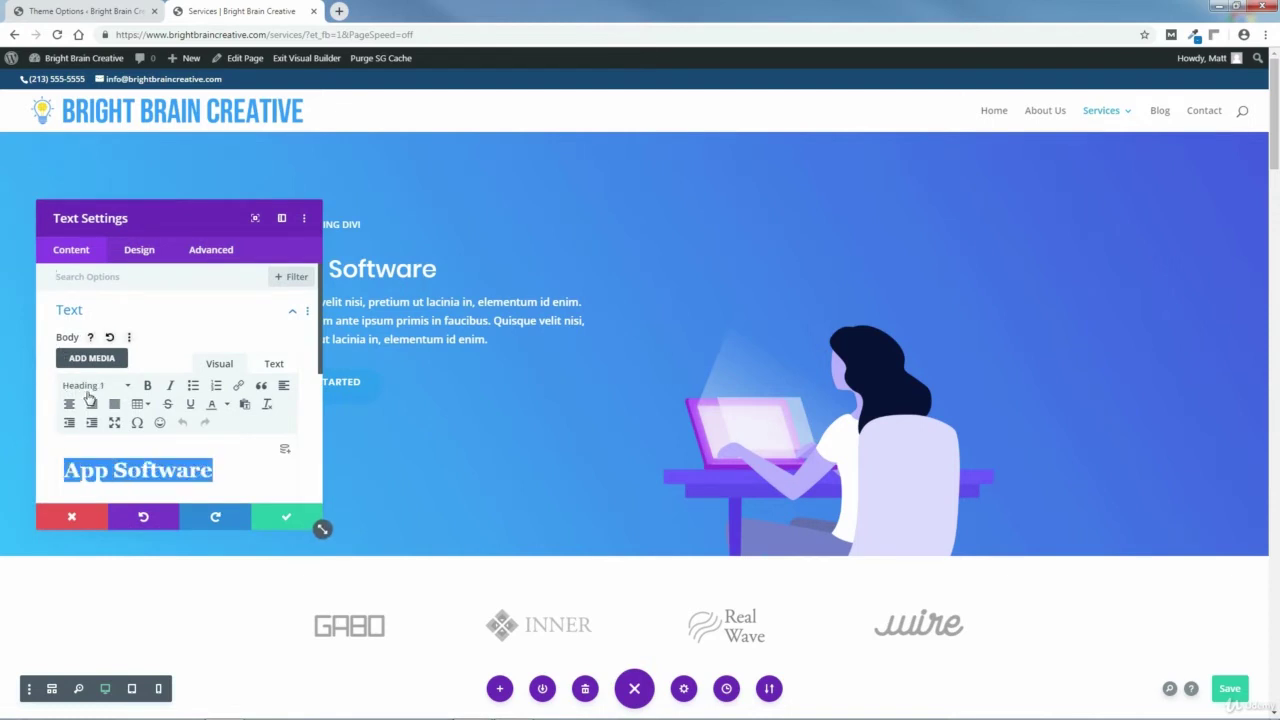
left_click(138, 259)
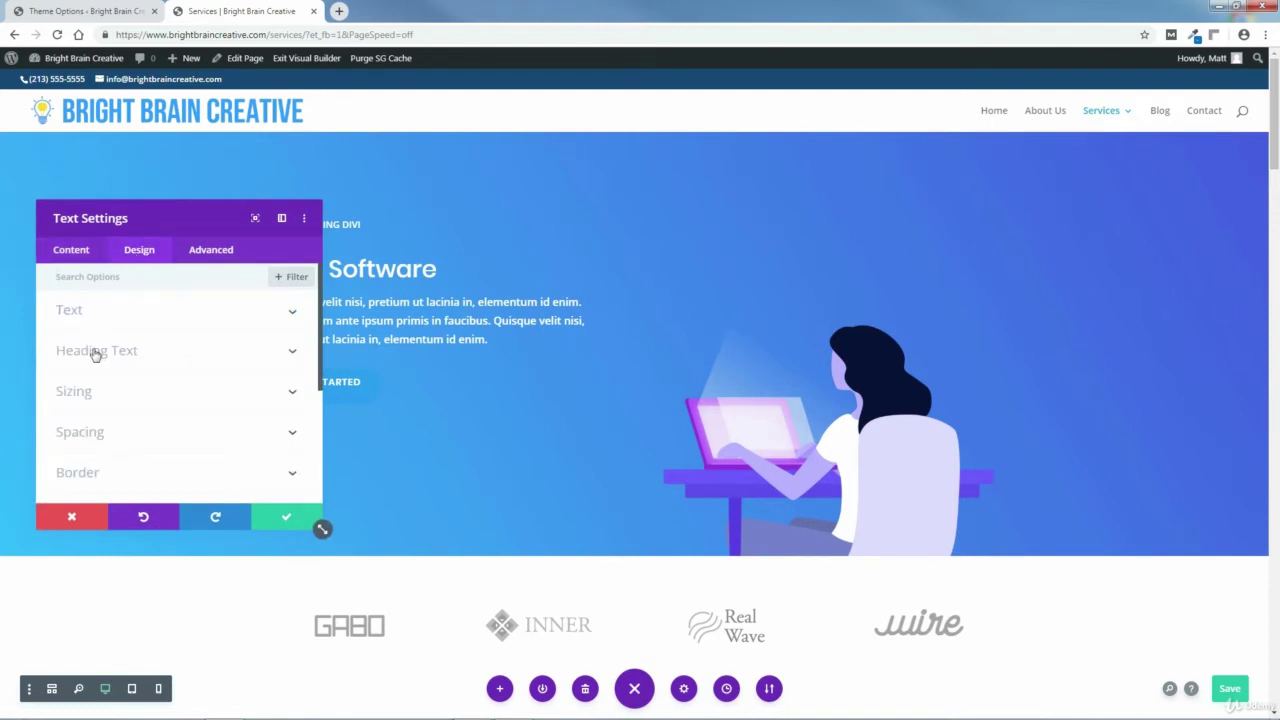
left_click(94, 349)
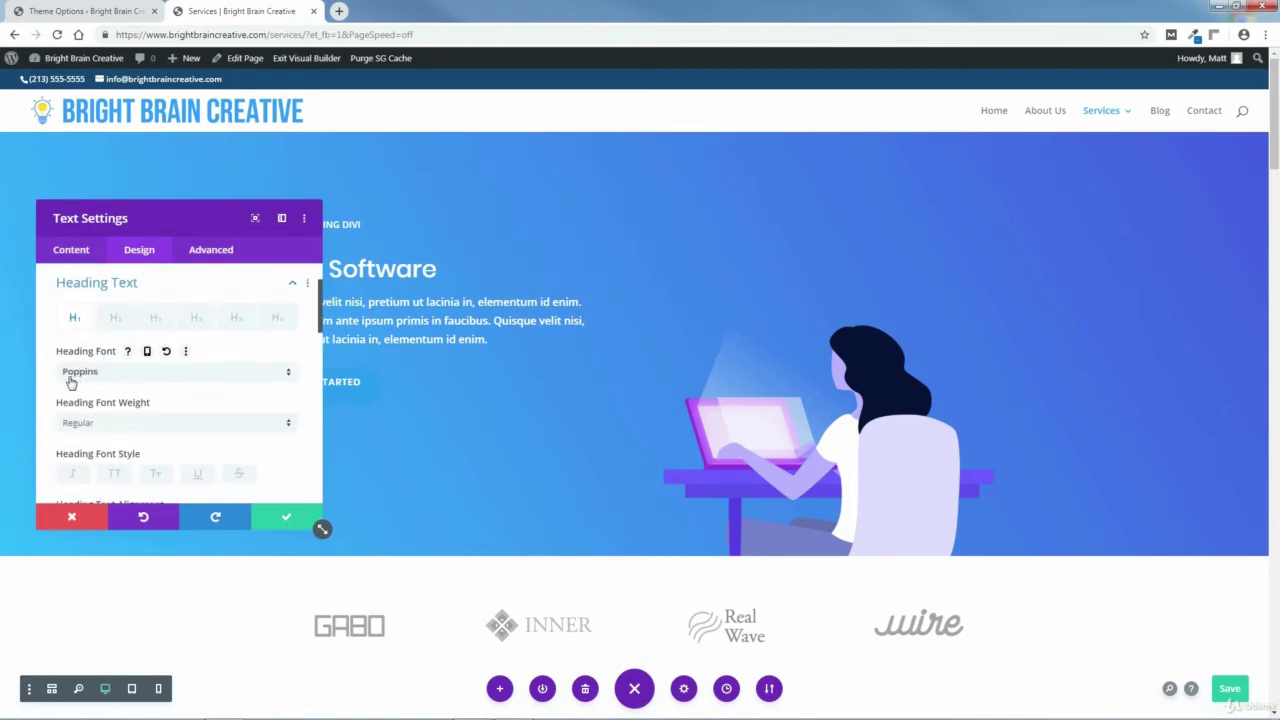
left_click(72, 516)
- Inspect the Flawless Collaboration text's heading level and its Heading 2 font, discarding any changes
left_click_drag(1276, 157, 1274, 229)
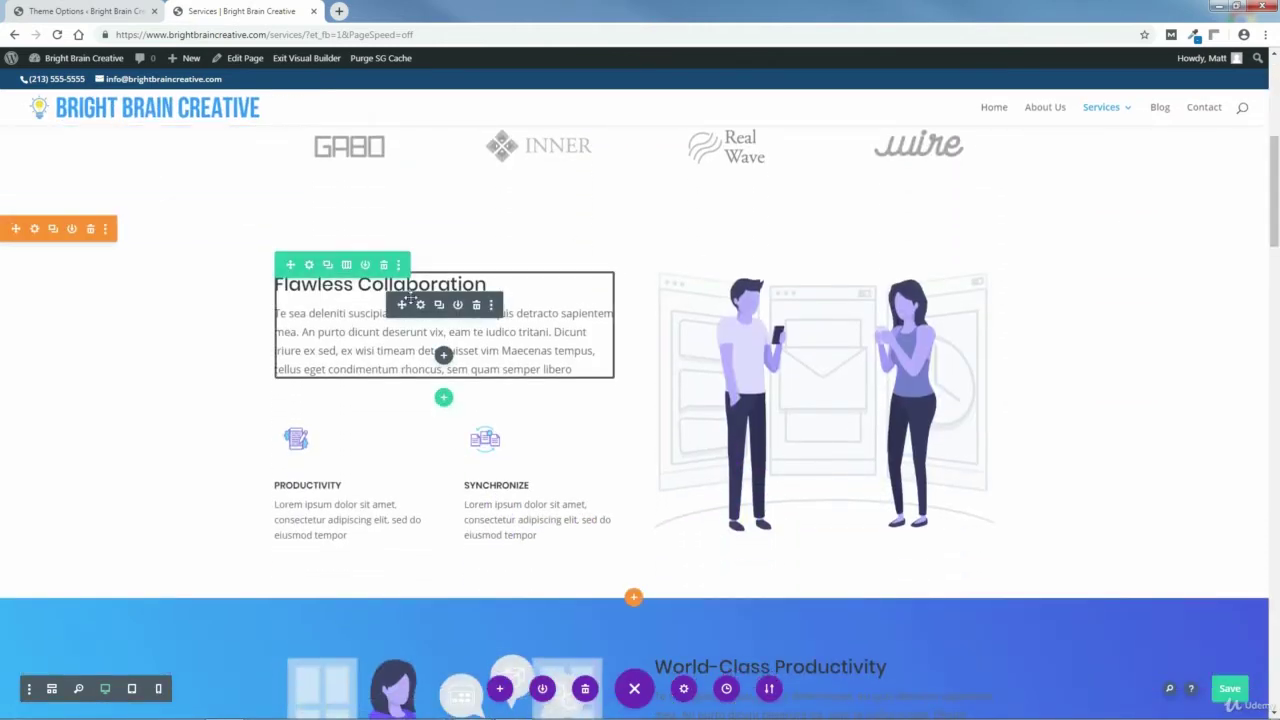
left_click(420, 306)
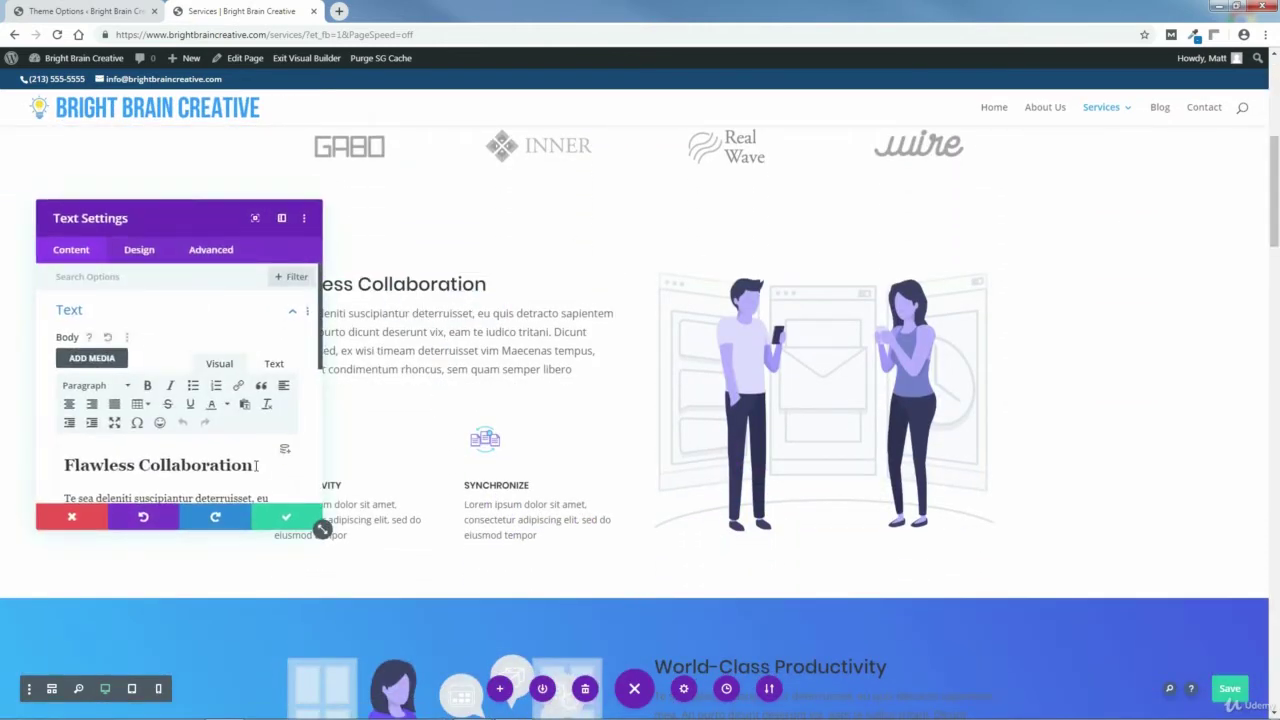
left_click_drag(257, 467, 63, 463)
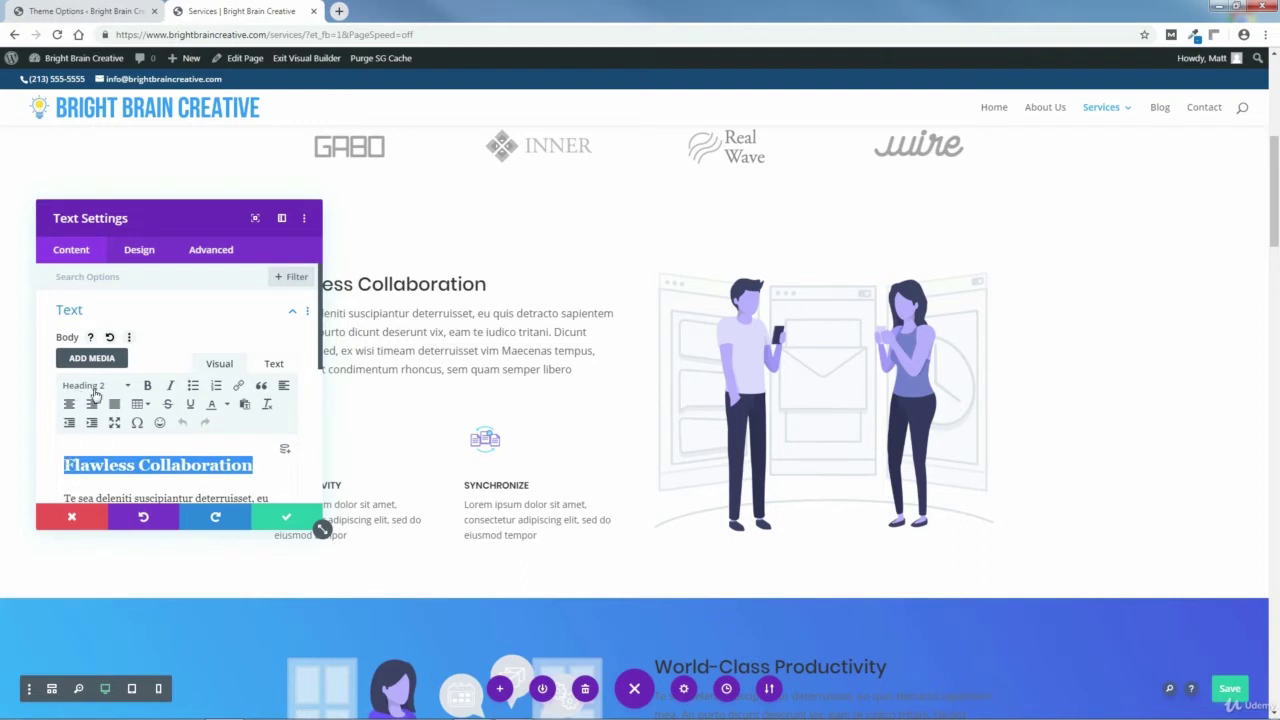
left_click(139, 250)
left_click(103, 352)
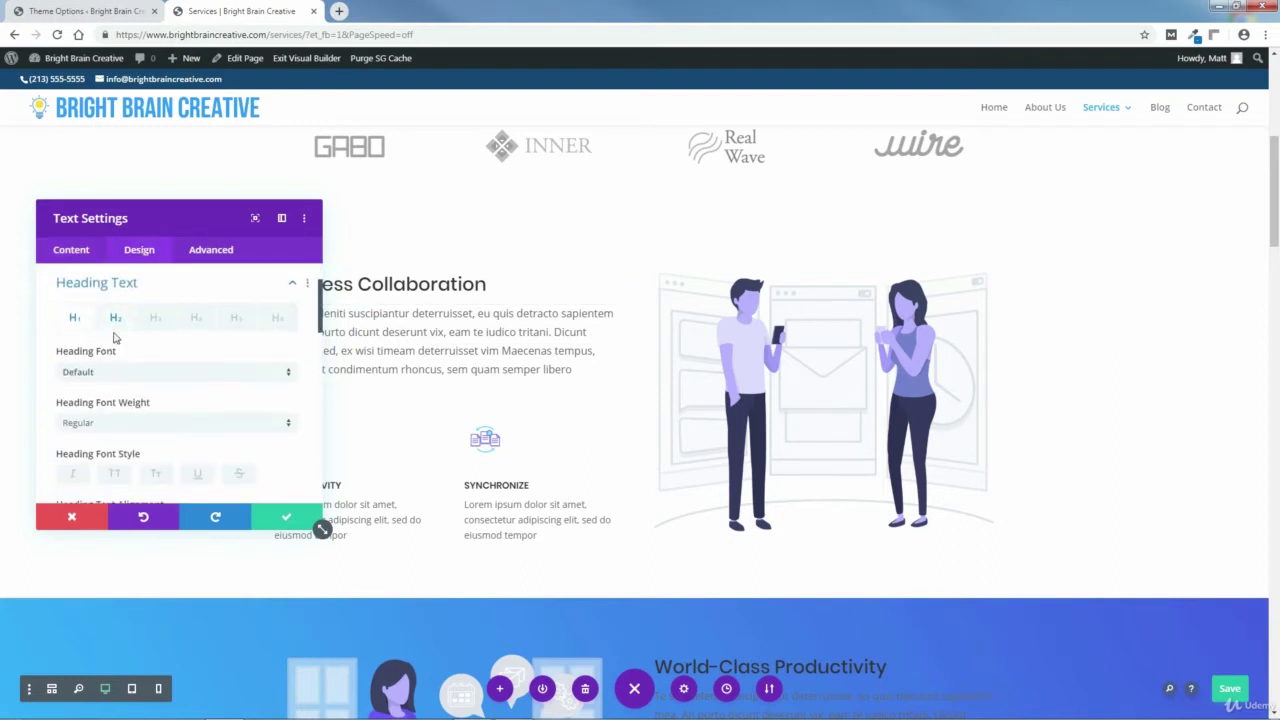
left_click(115, 318)
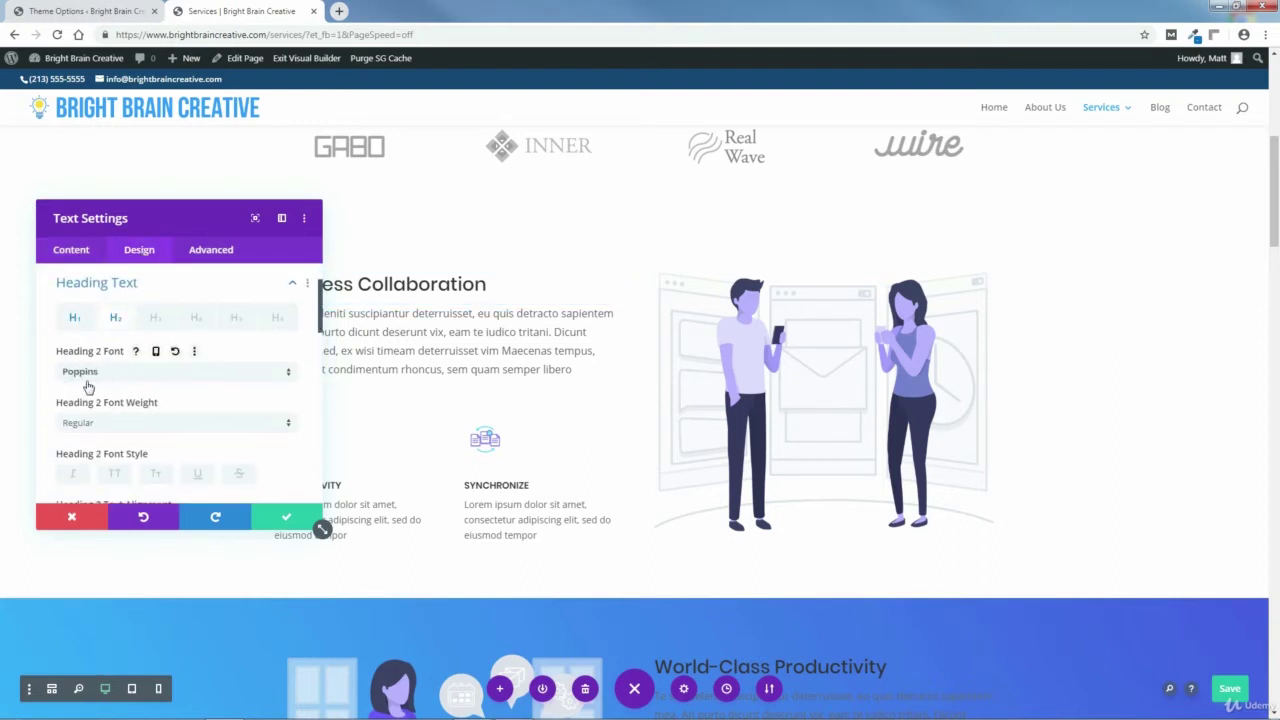
left_click(86, 514)
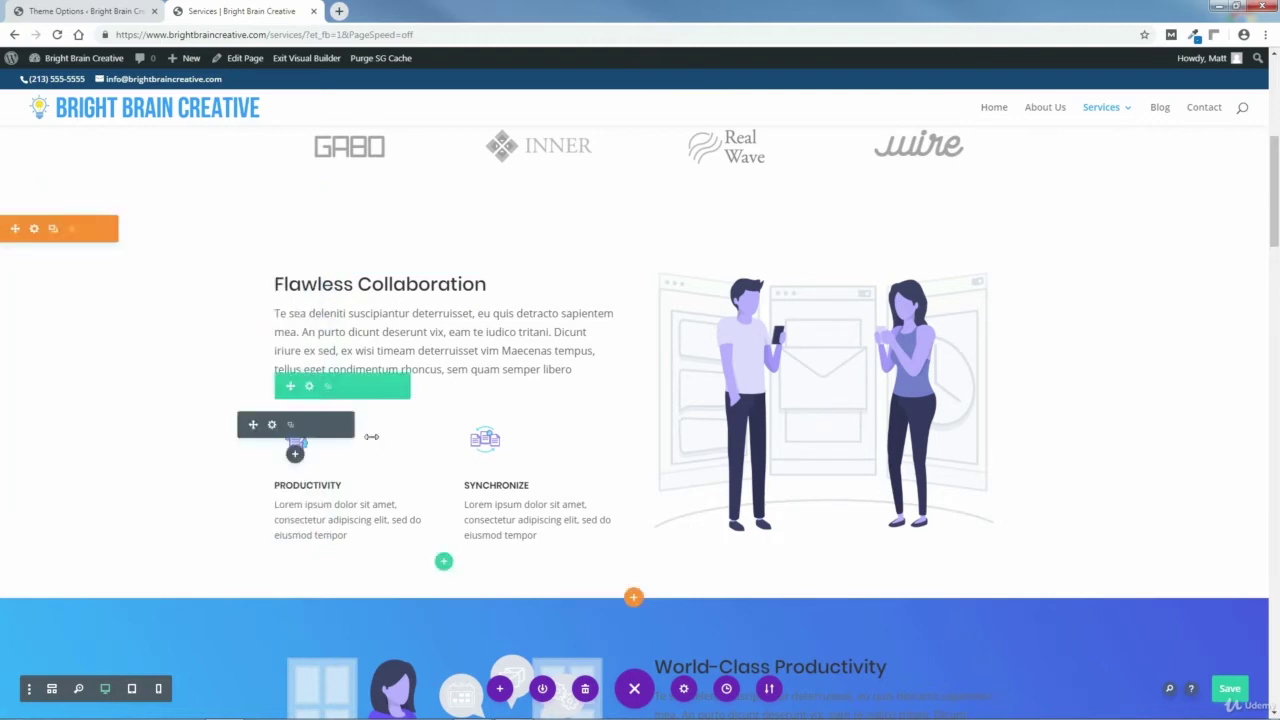
- Replace the hero heading "App Software" with "Services", moving the text settings window clear of the hero text
left_click_drag(1275, 235, 1275, 165)
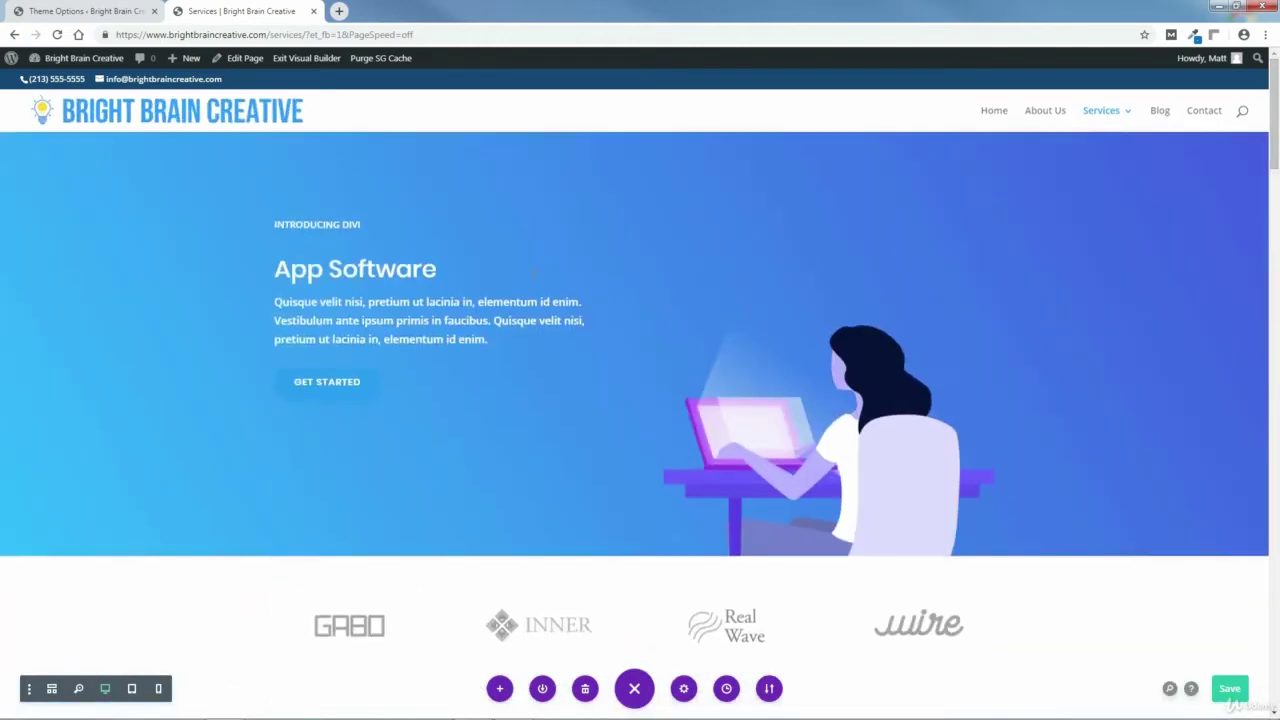
left_click(421, 288)
left_click_drag(177, 214, 598, 182)
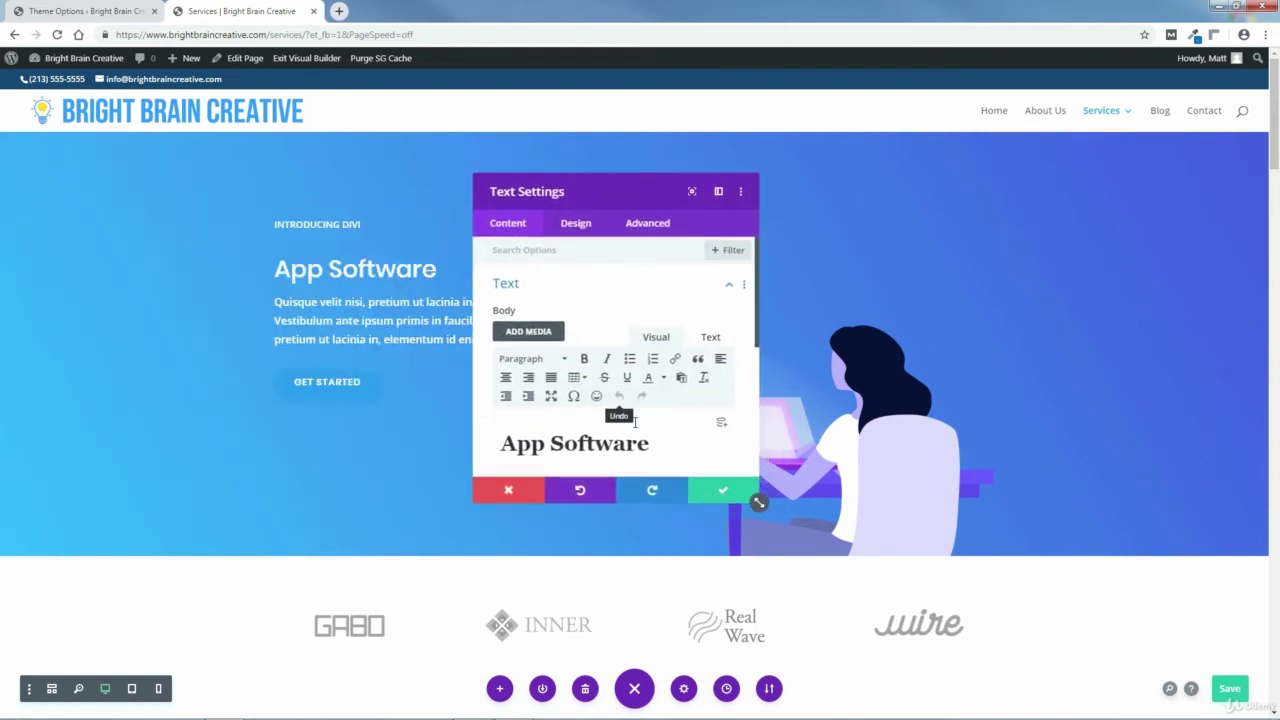
left_click_drag(652, 443, 500, 444)
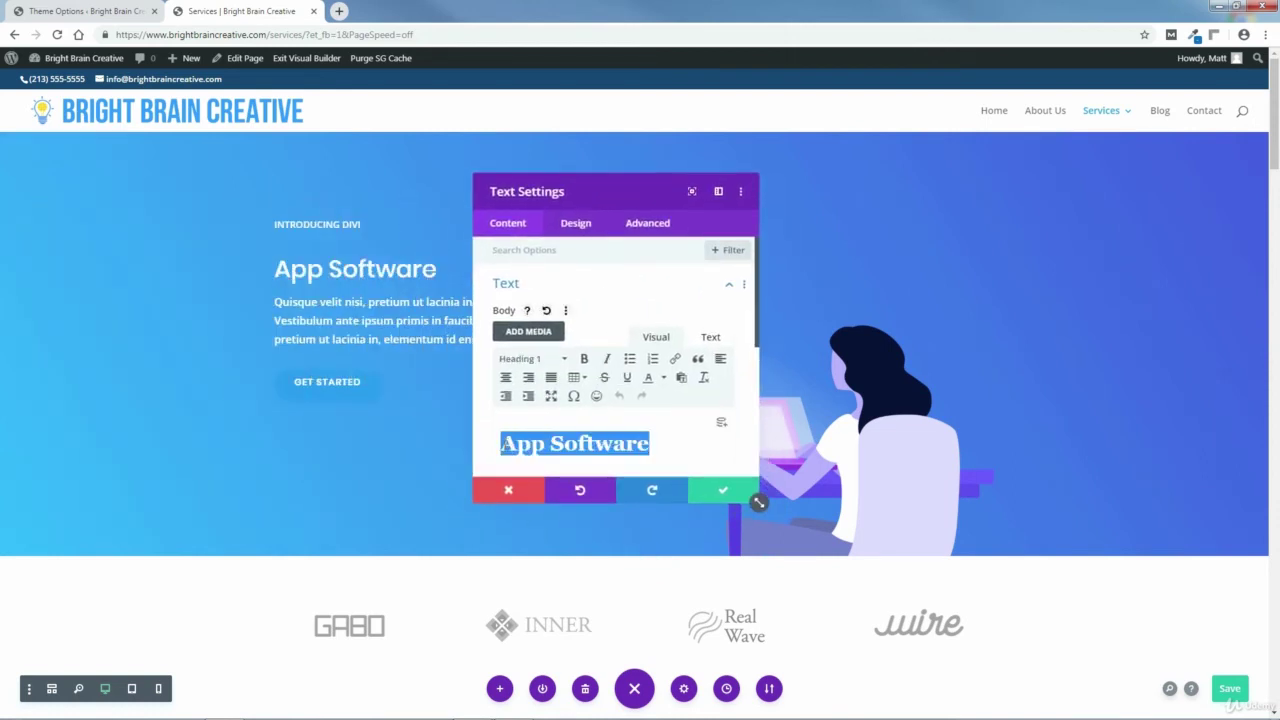
type("Servi")
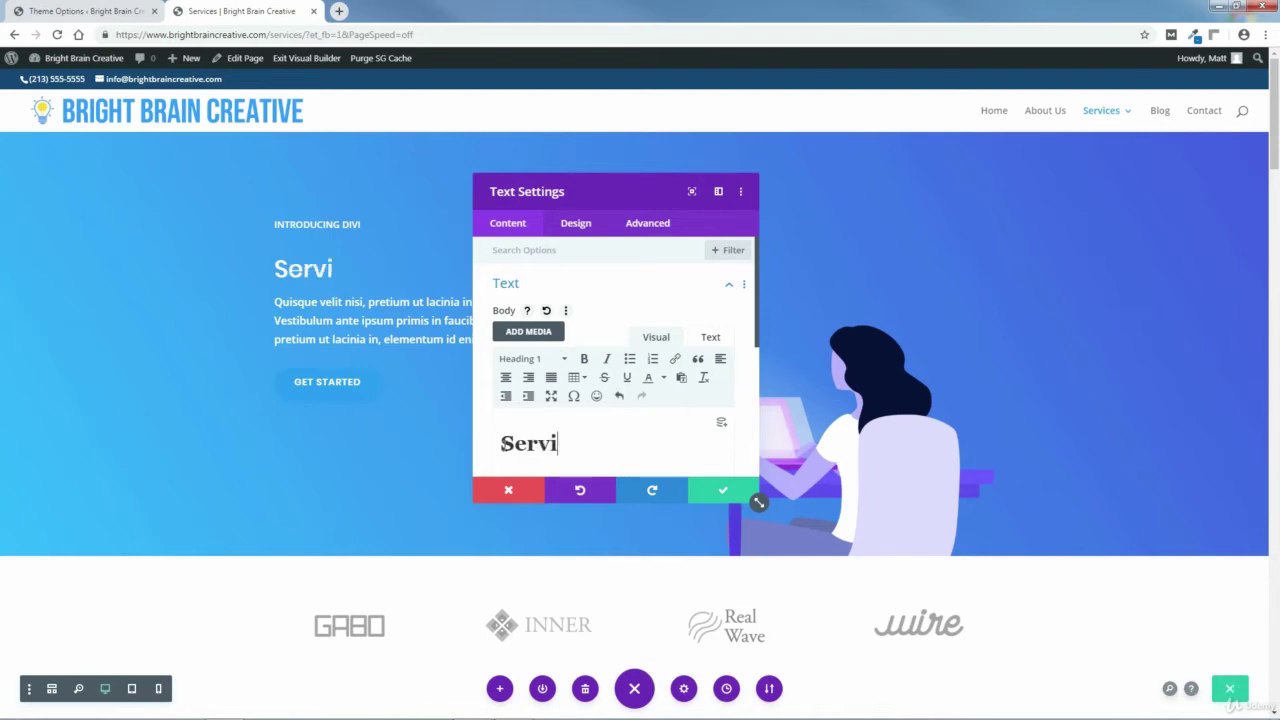
type("ces")
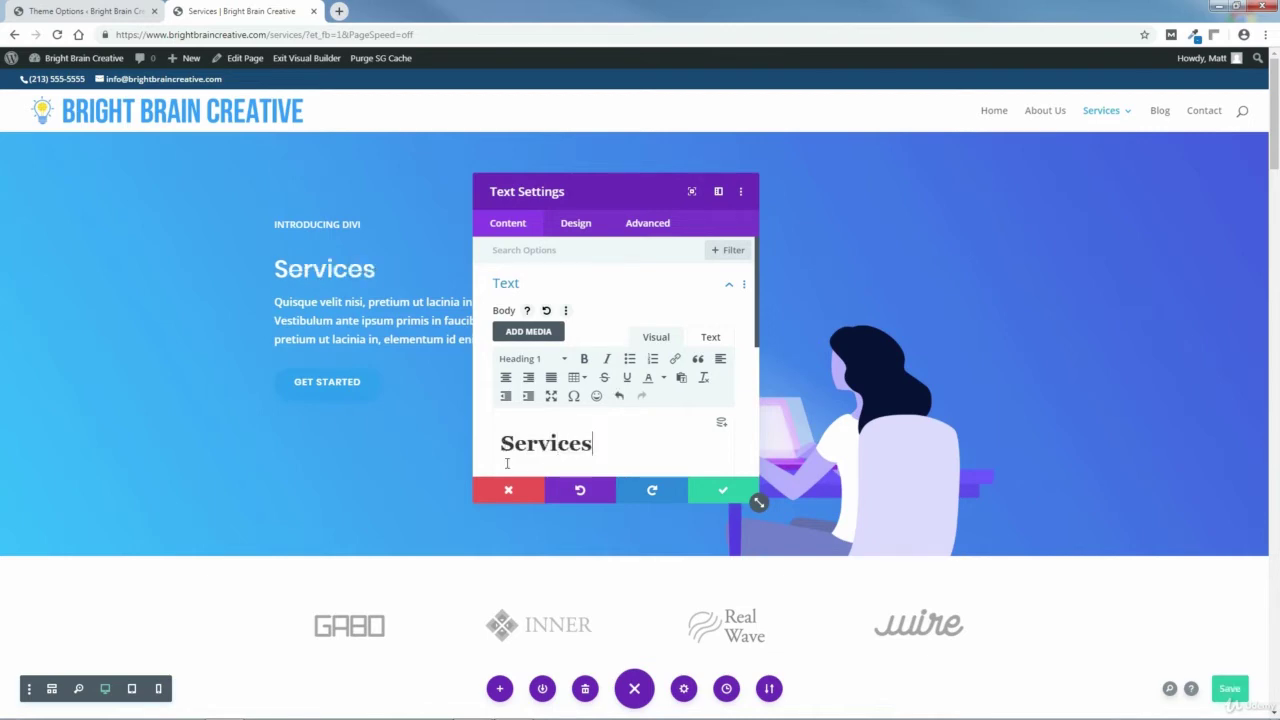
- Set both the Heading 1 and Heading 2 fonts of the hero text to Montserrat
left_click(577, 225)
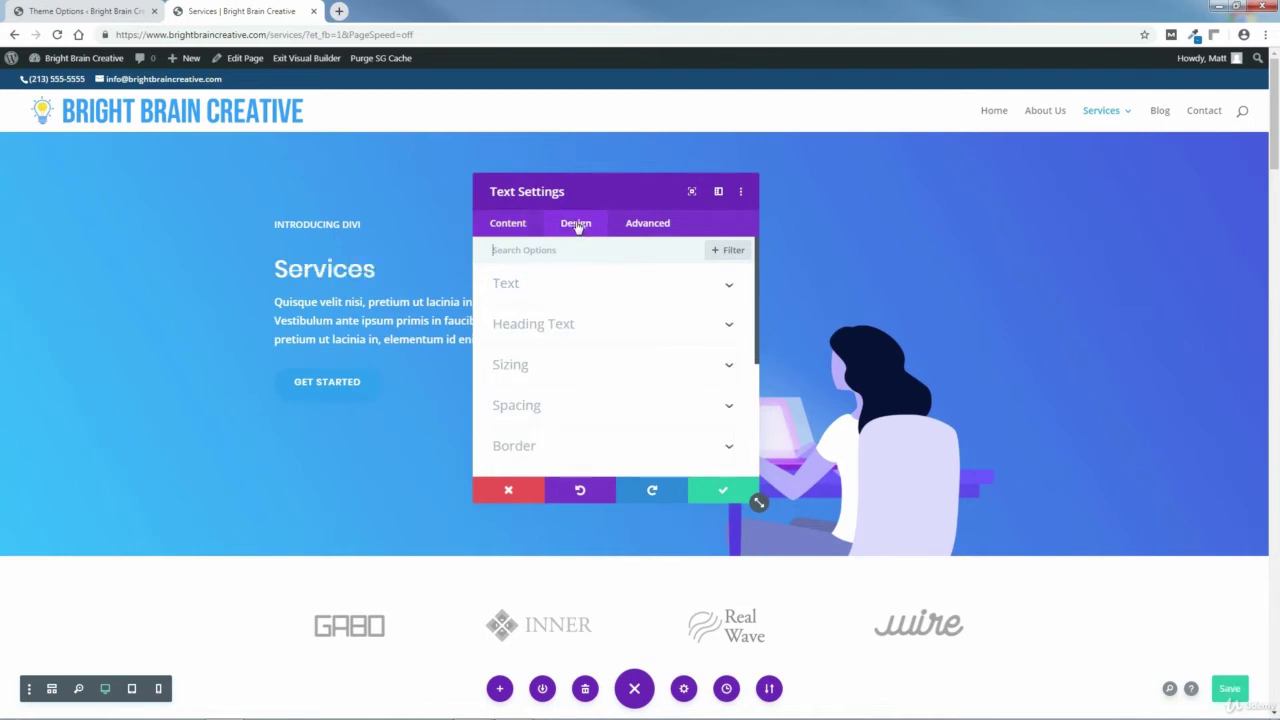
left_click(564, 326)
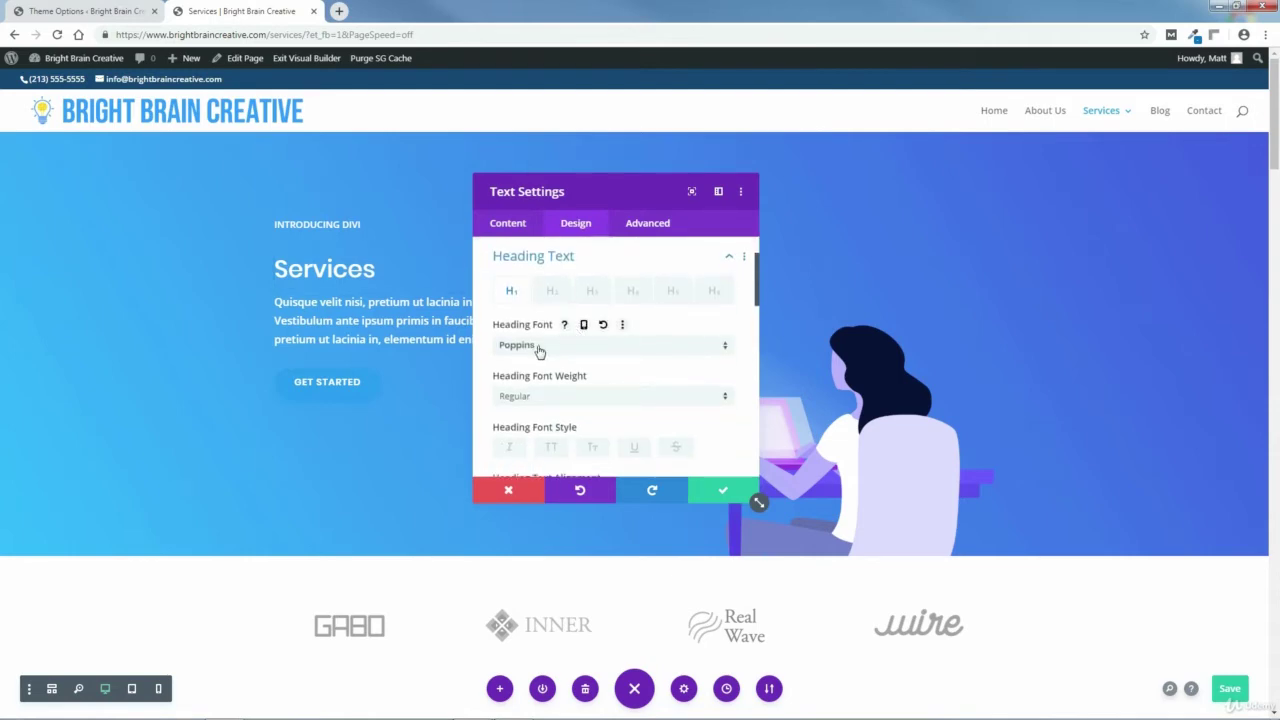
left_click(540, 347)
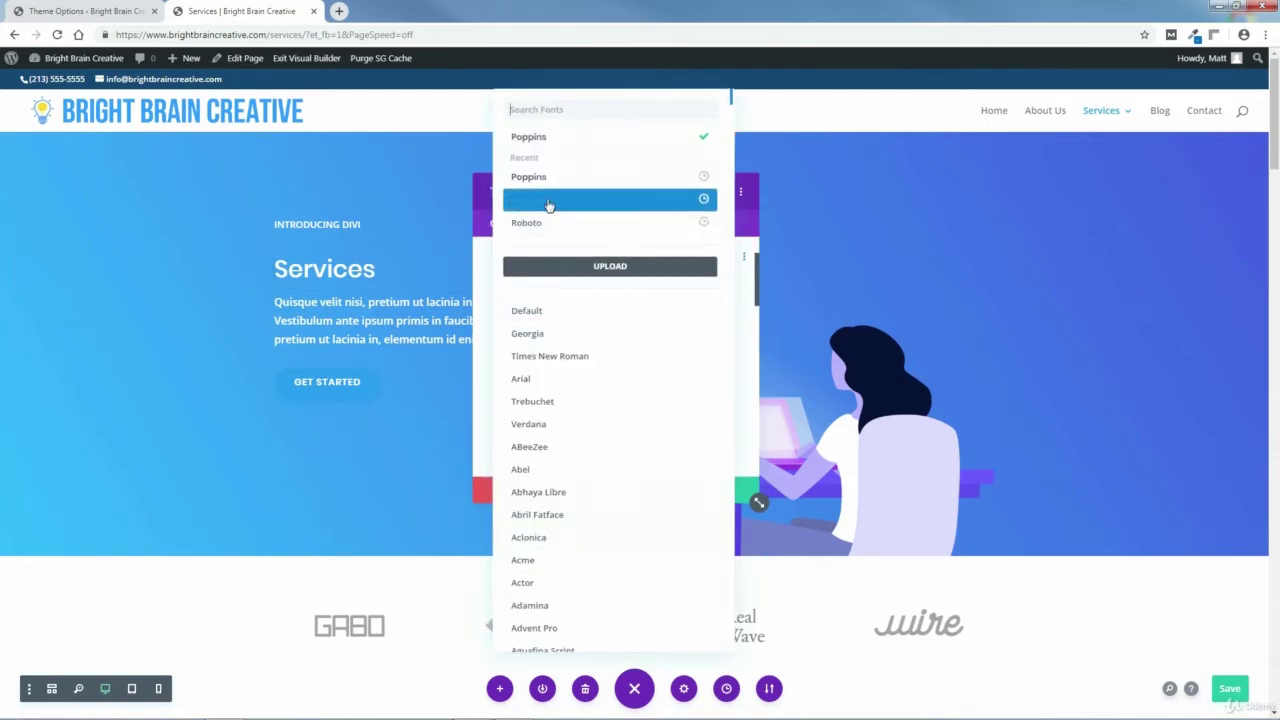
left_click(548, 203)
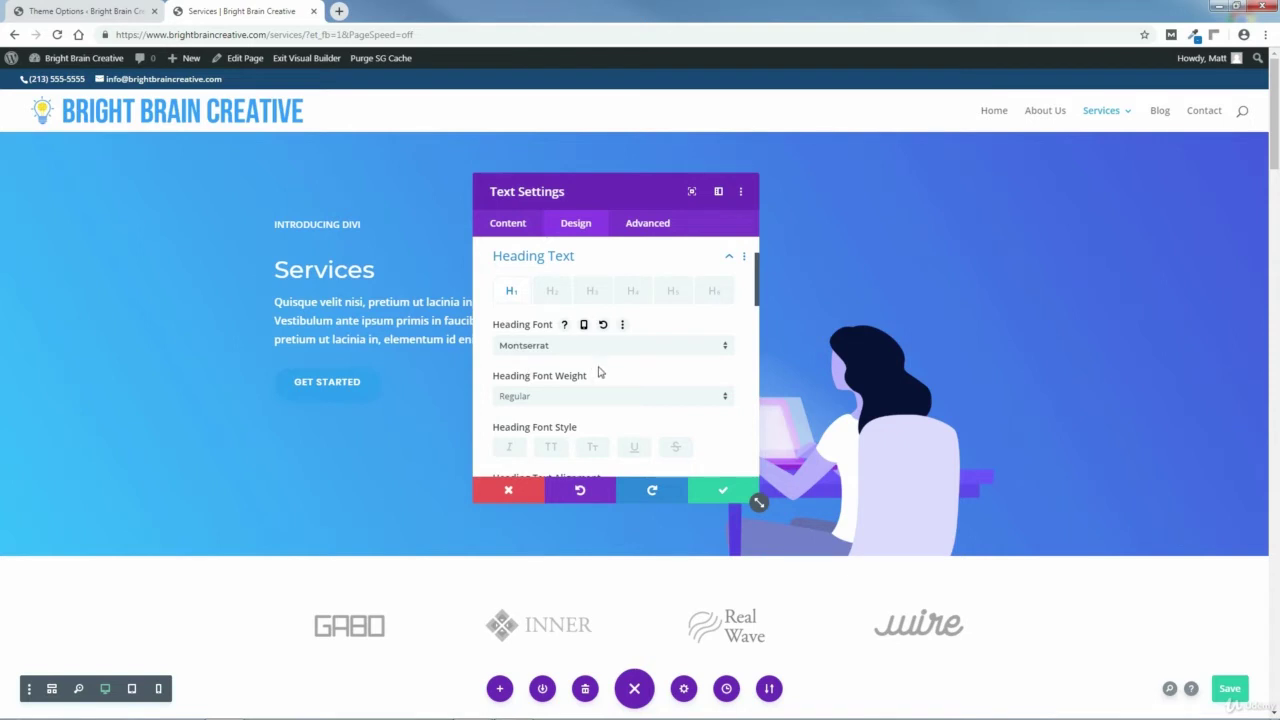
left_click(552, 291)
left_click(541, 346)
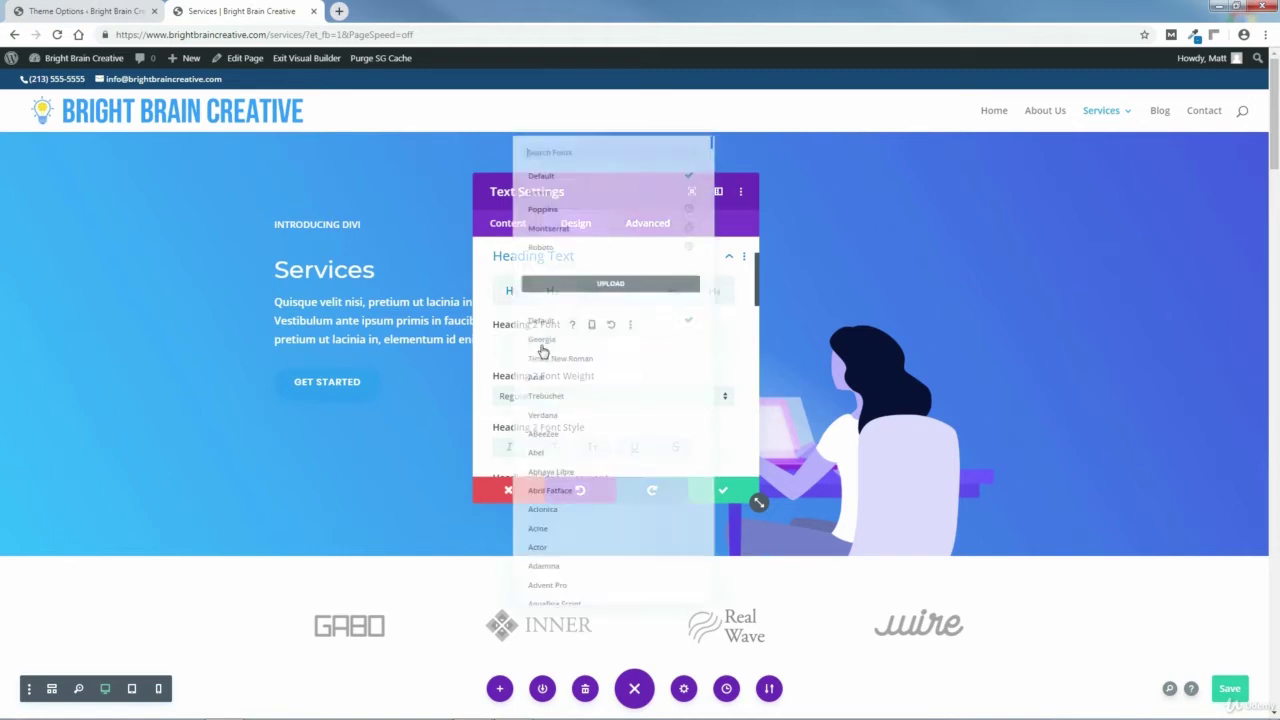
left_click(536, 201)
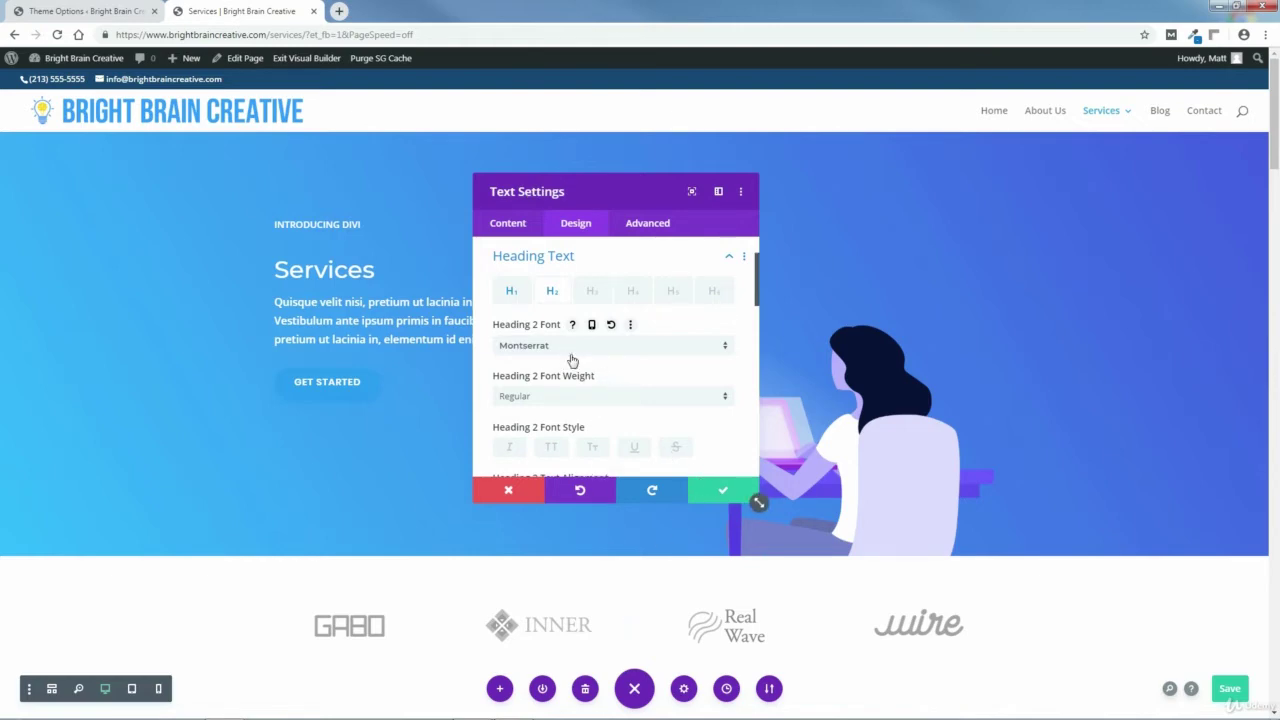
- Extend the hero text's heading styles to all texts throughout this page and save the text settings
left_click(745, 259)
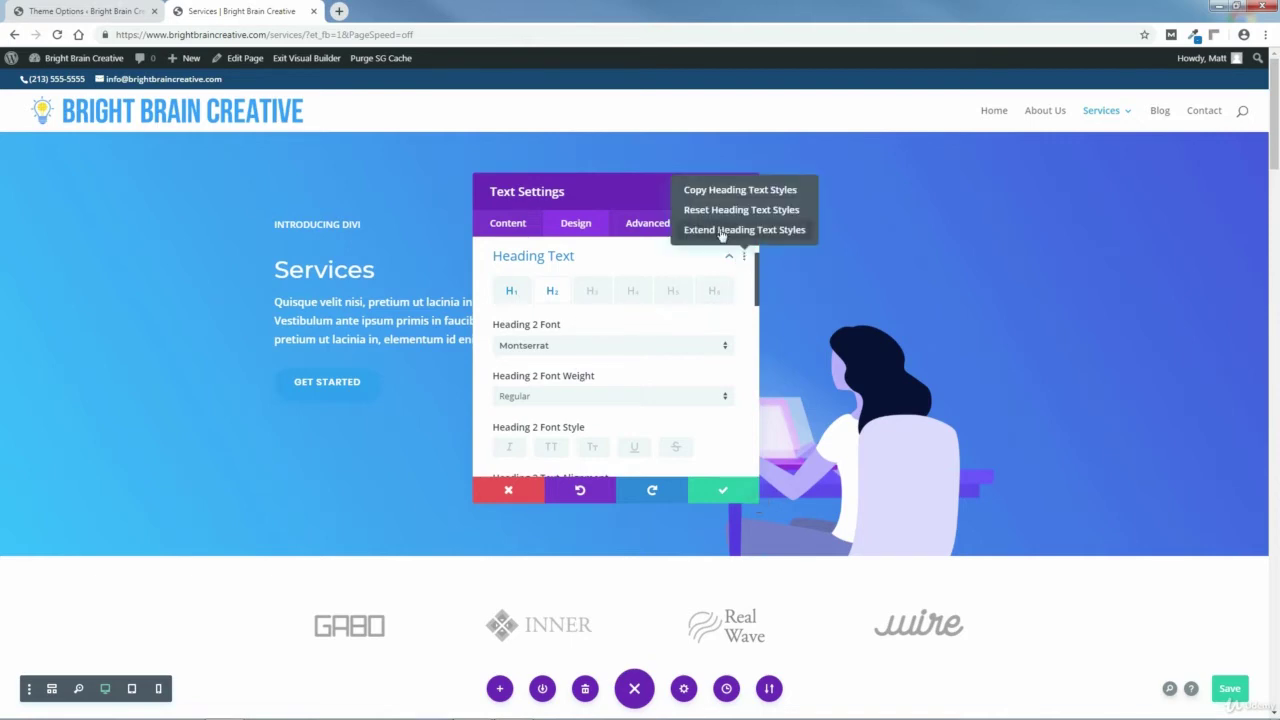
left_click(749, 231)
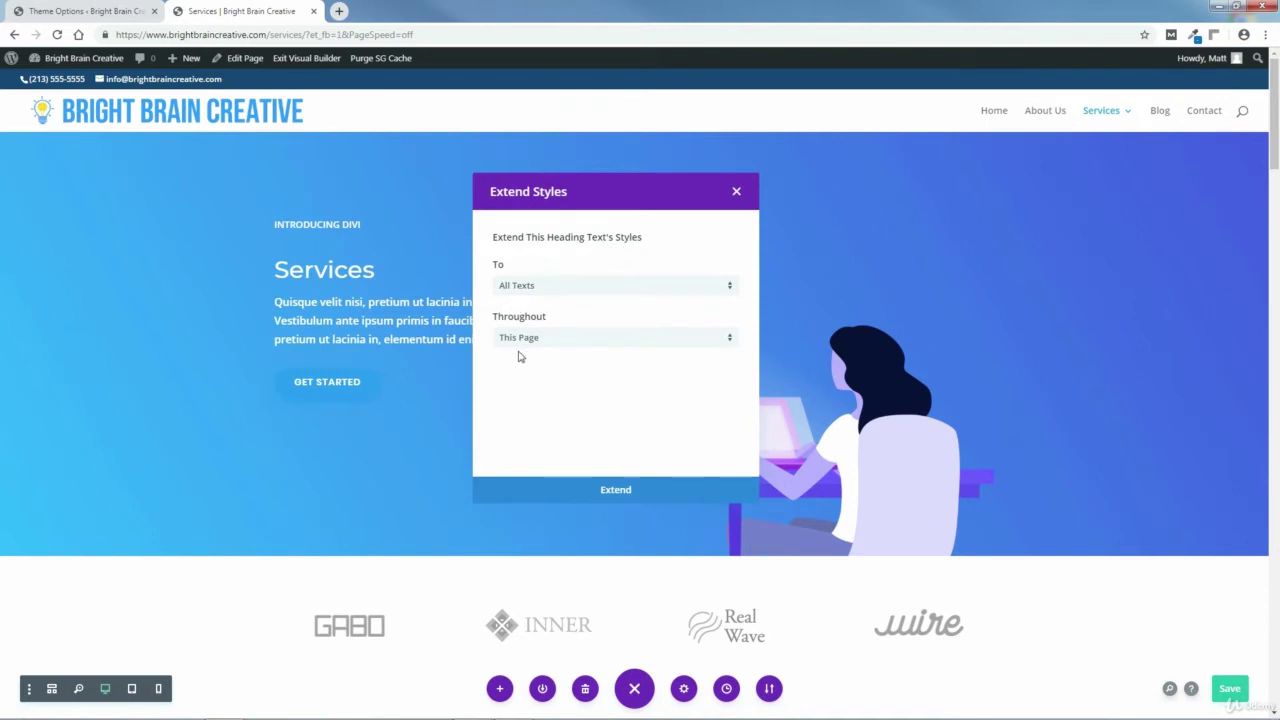
left_click(617, 491)
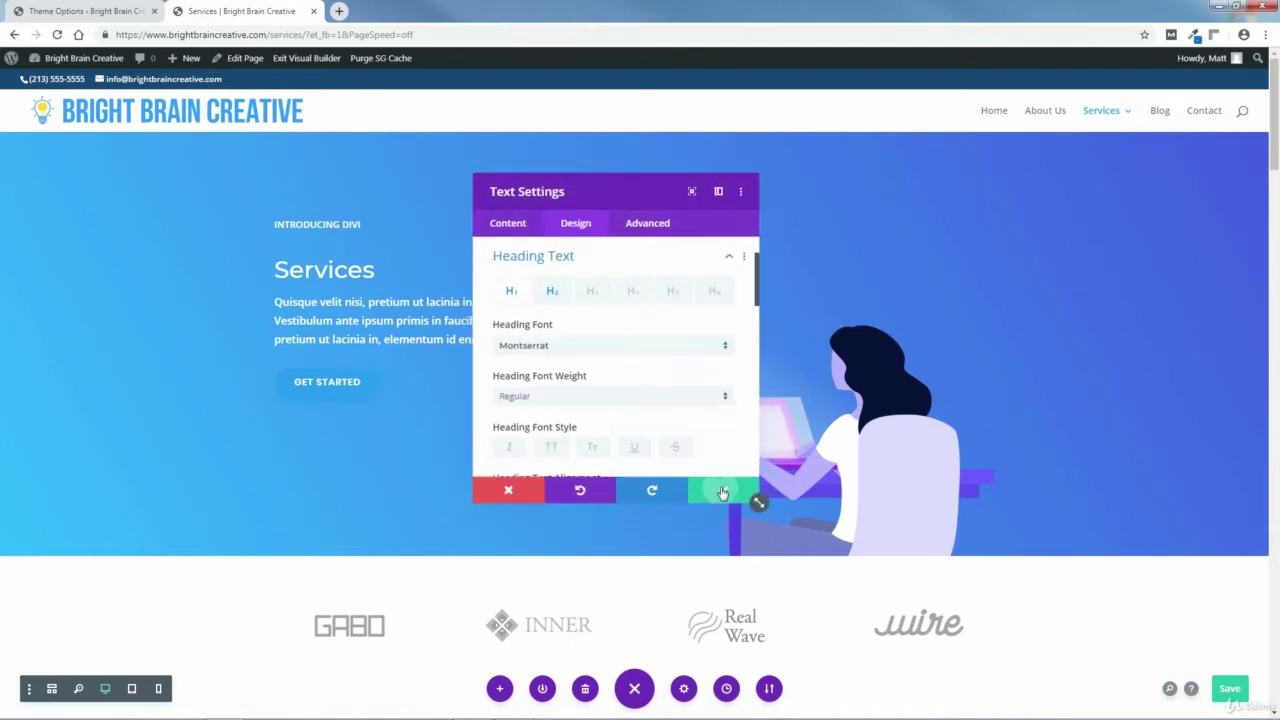
left_click(718, 492)
- Verify the Heading 2 font in the Flawless Collaboration text's design settings
left_click_drag(1275, 132, 1273, 216)
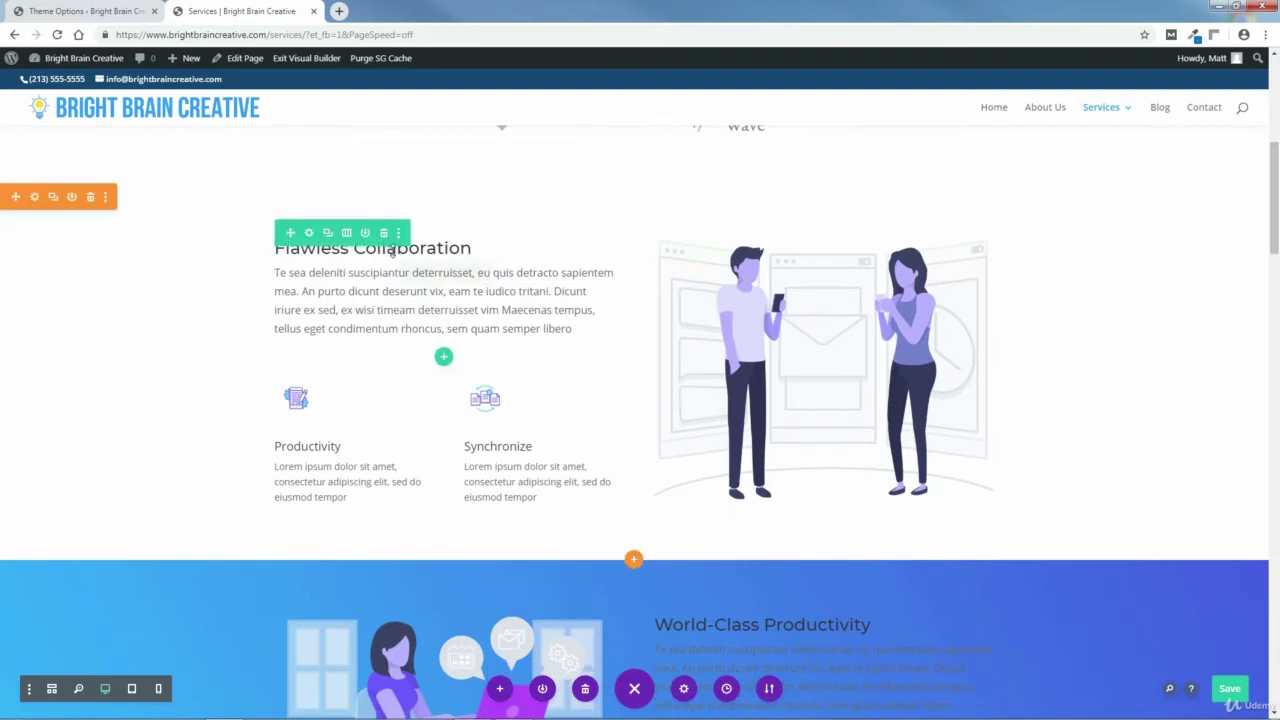
left_click(420, 274)
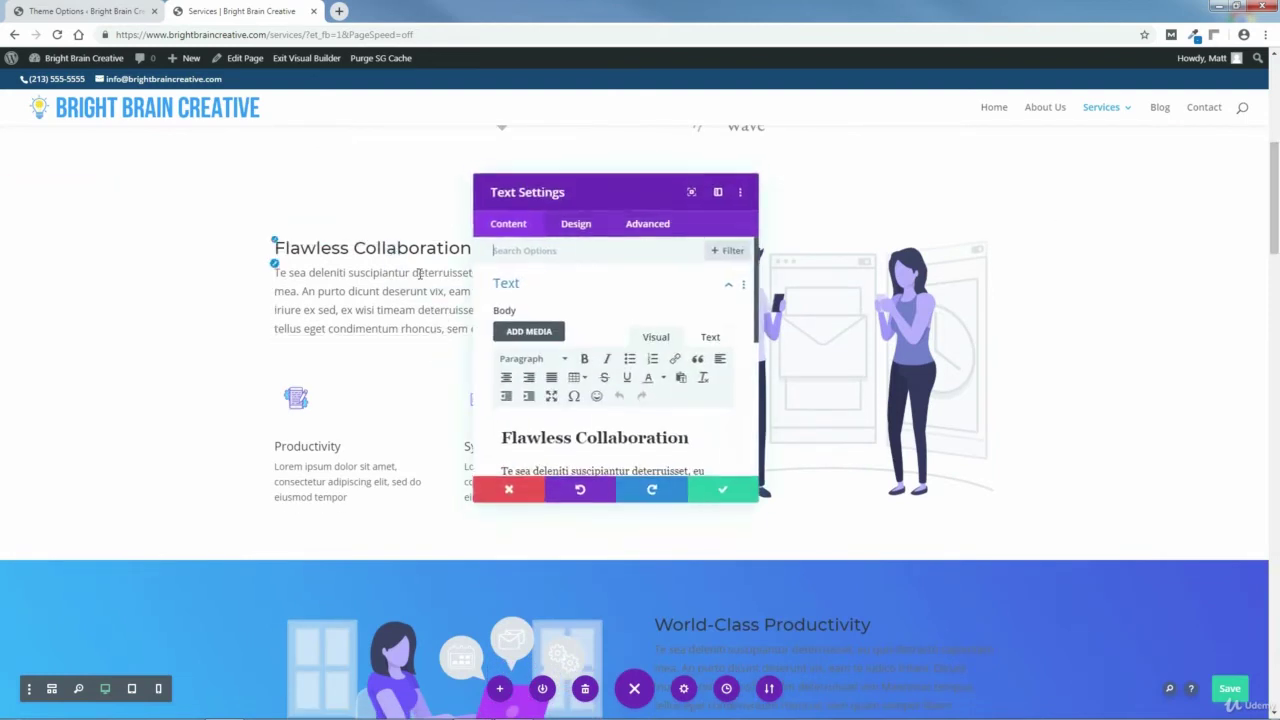
left_click(576, 234)
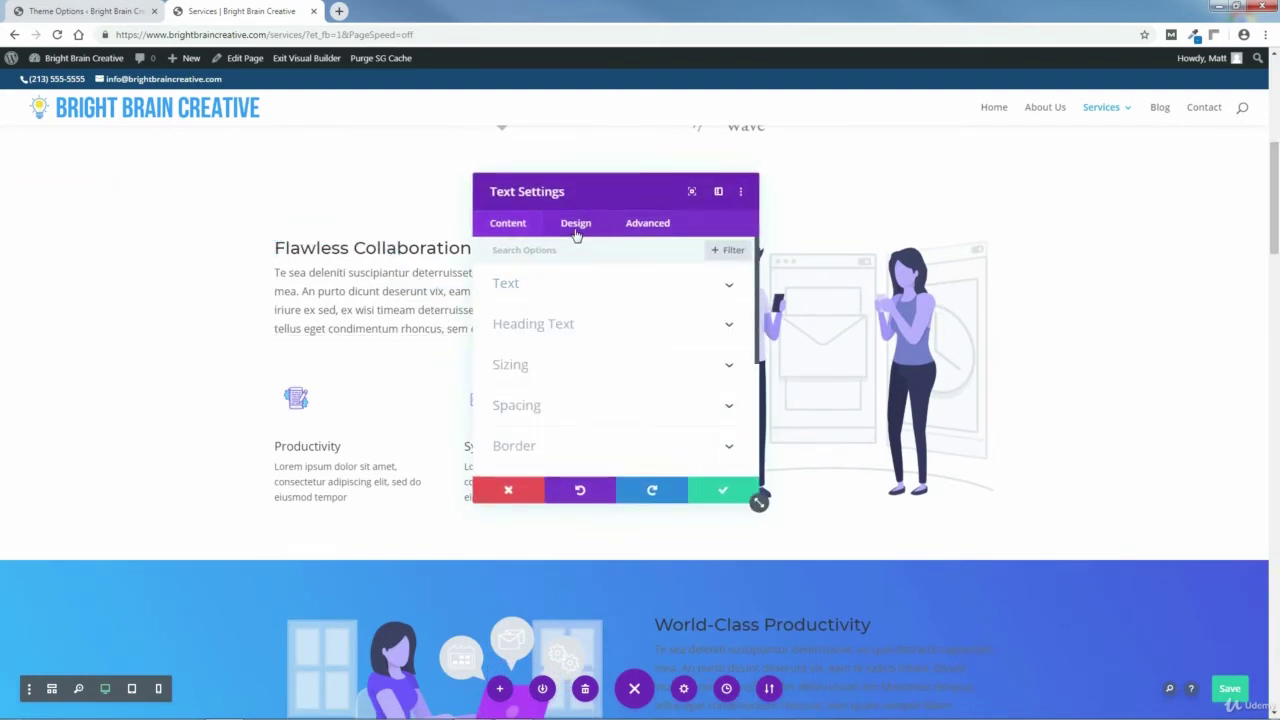
left_click(523, 325)
left_click(552, 292)
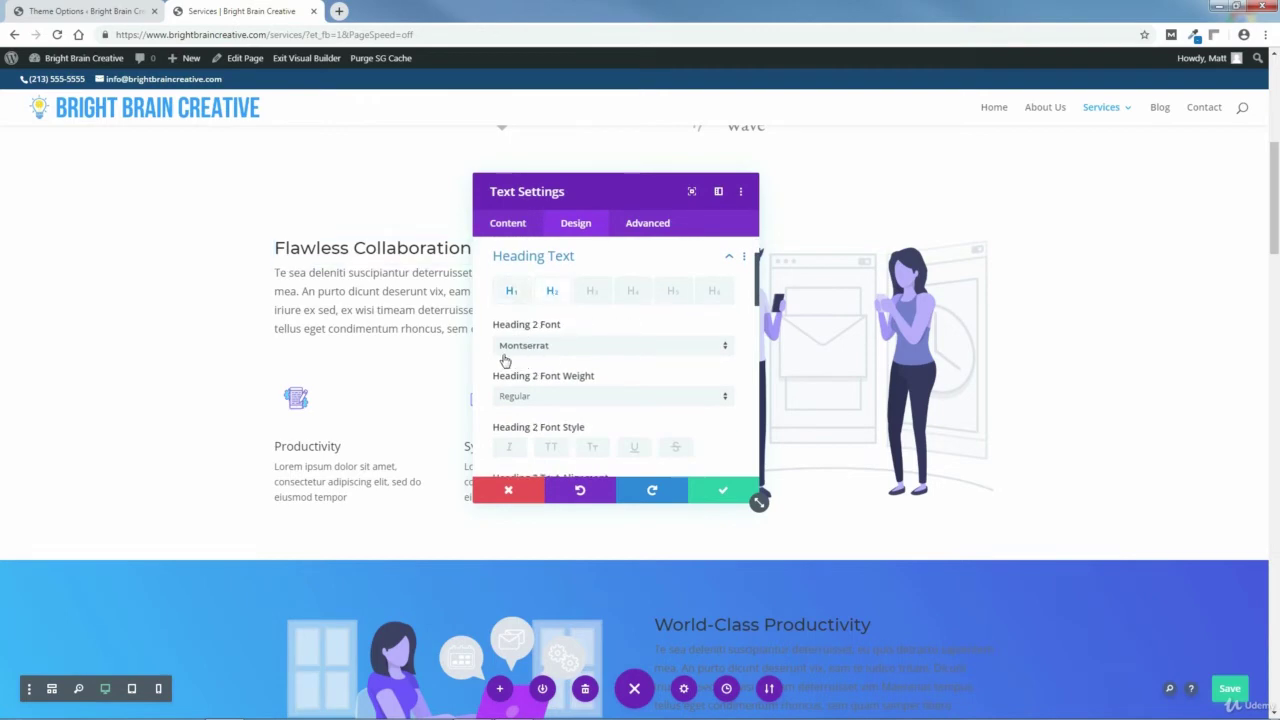
left_click(877, 474)
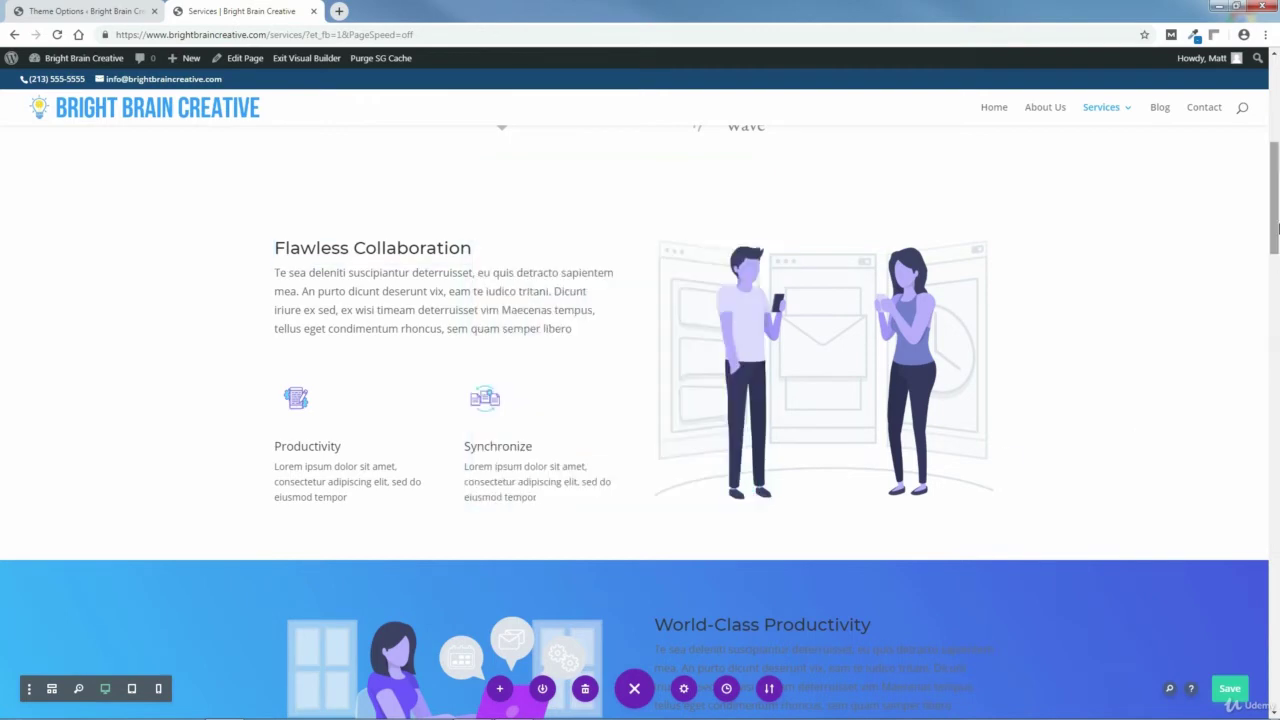
- Check the World-Class Productivity text's Heading 2 font, close its settings, and return to the hero section
scroll(730, 300, "down", 4)
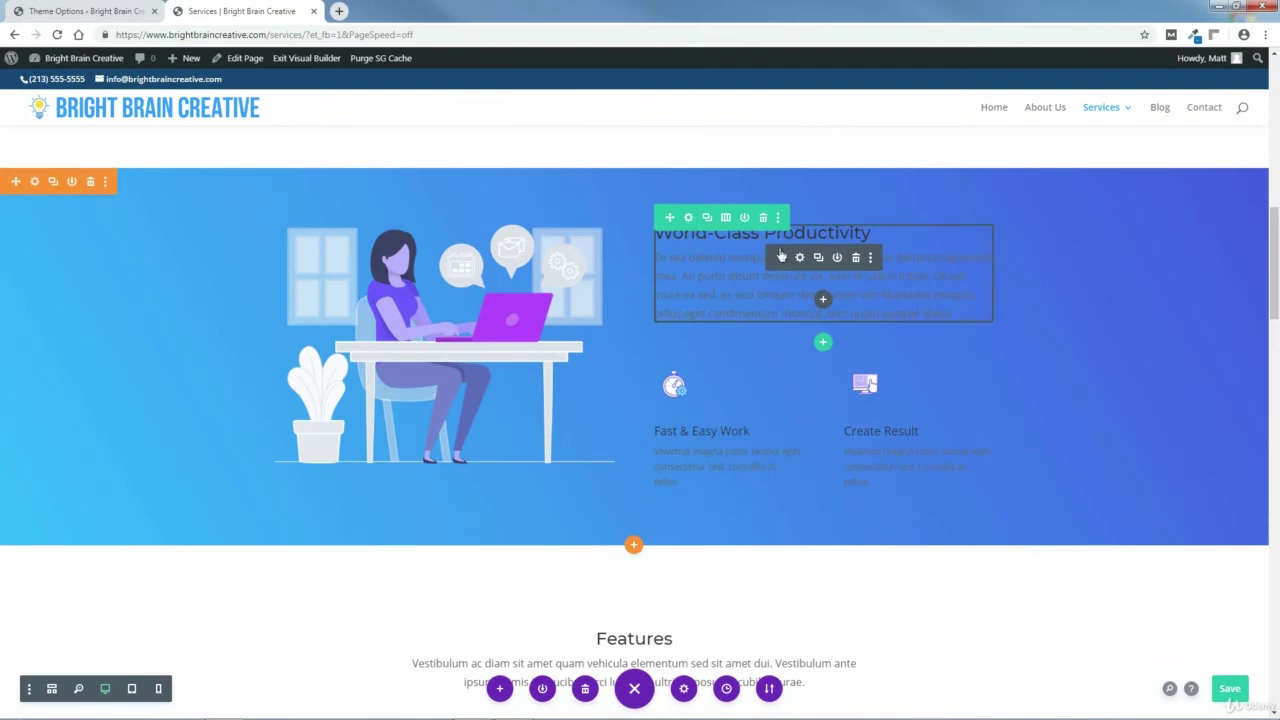
left_click(799, 258)
left_click(573, 232)
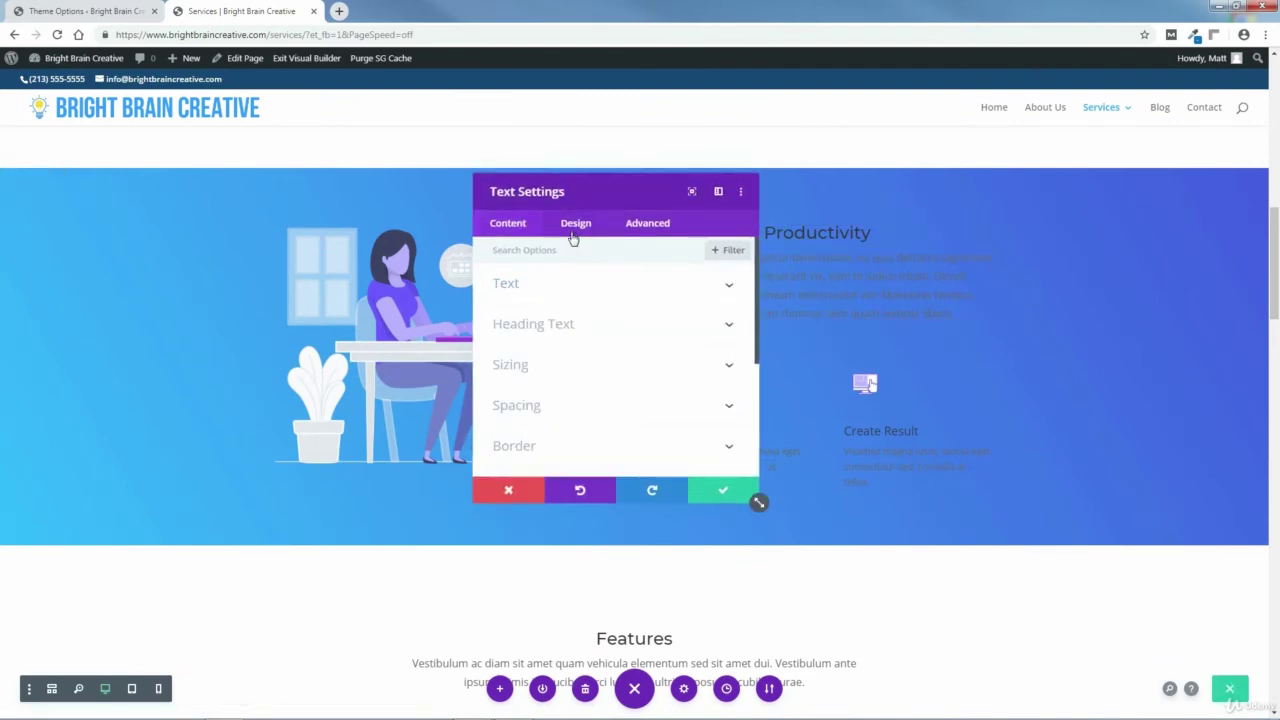
left_click(525, 325)
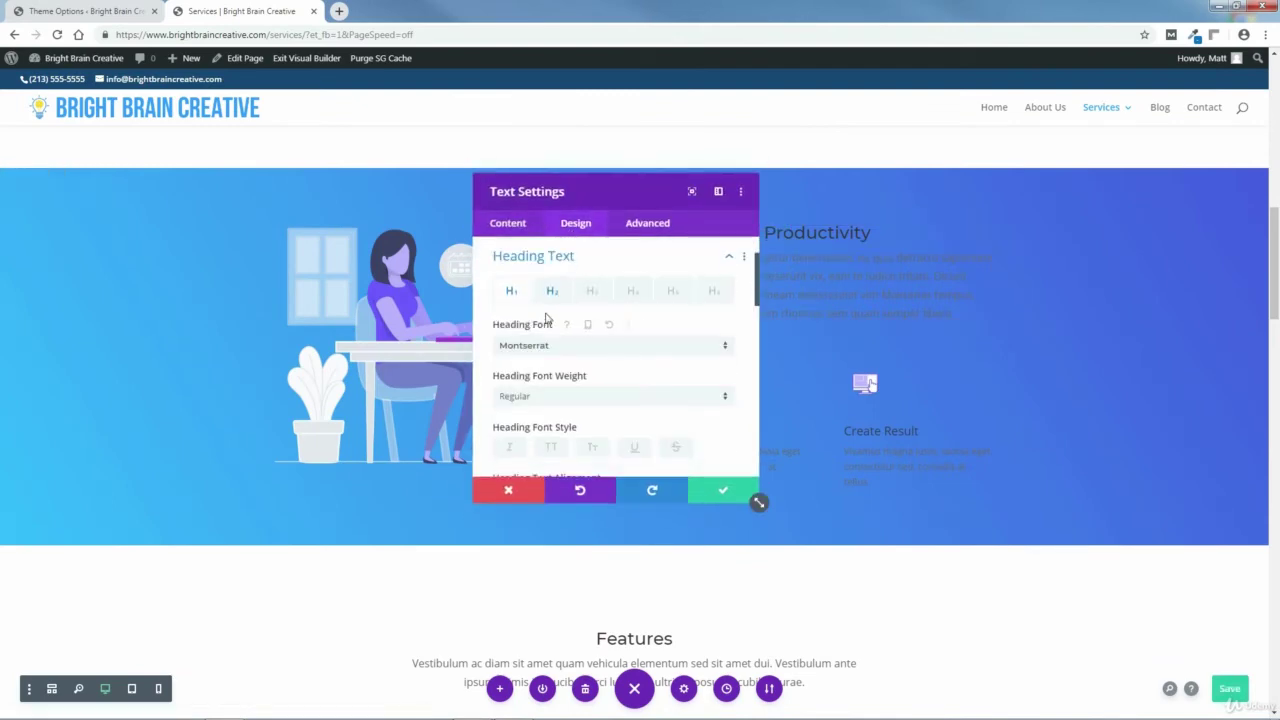
left_click(552, 290)
left_click(709, 492)
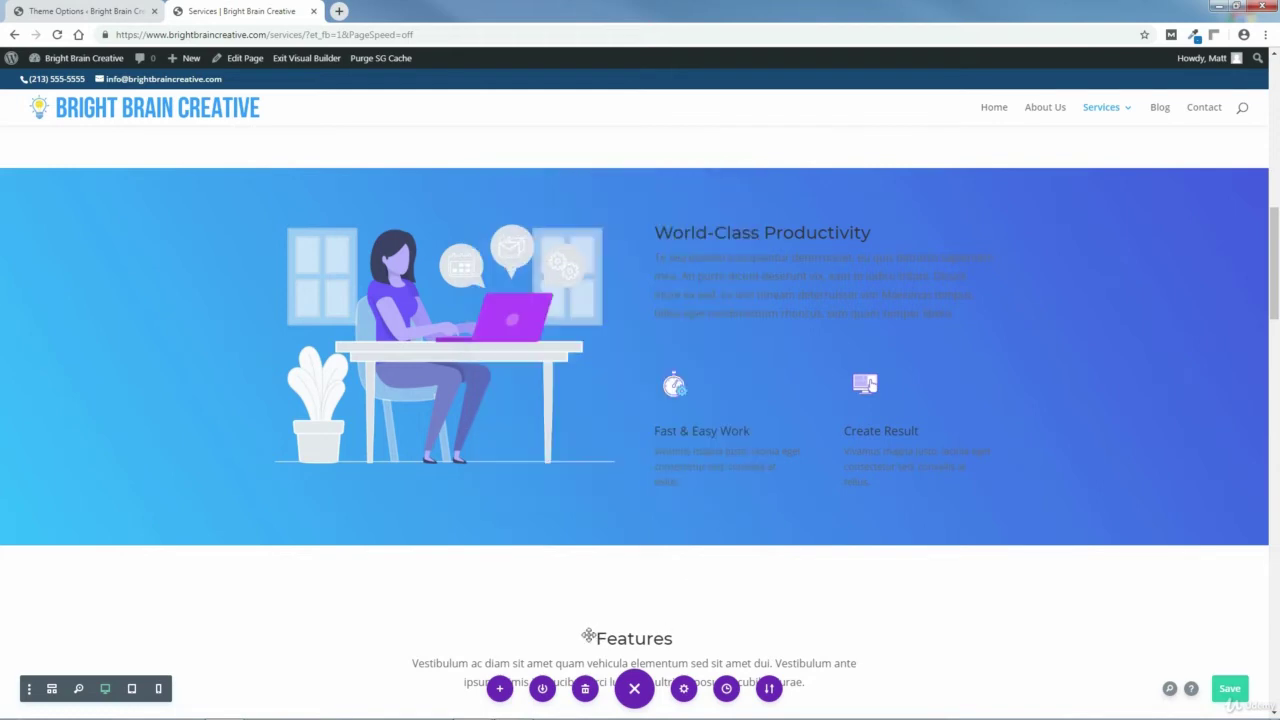
left_click_drag(1275, 287, 1275, 137)
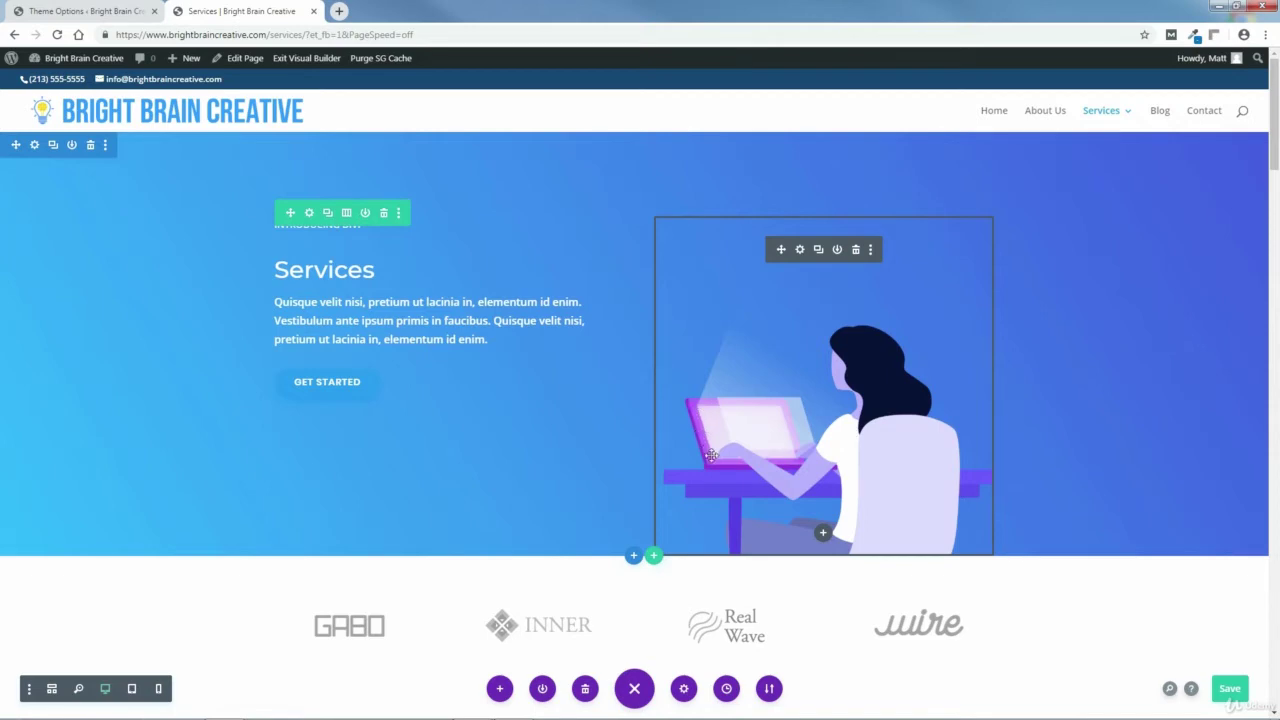
- Look over the page's illustrations, return to the hero section, and open the Filters design options of the hero image
scroll(1276, 293, "down", 8)
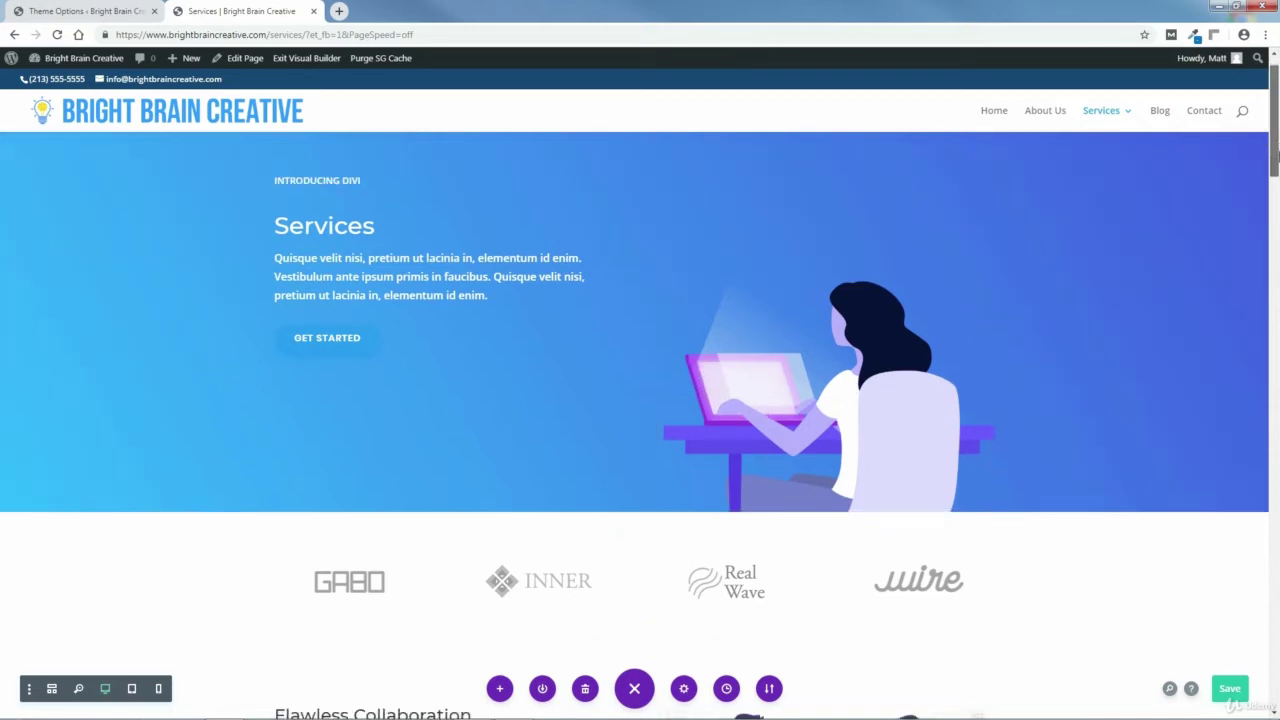
scroll(1276, 270, "down", 1)
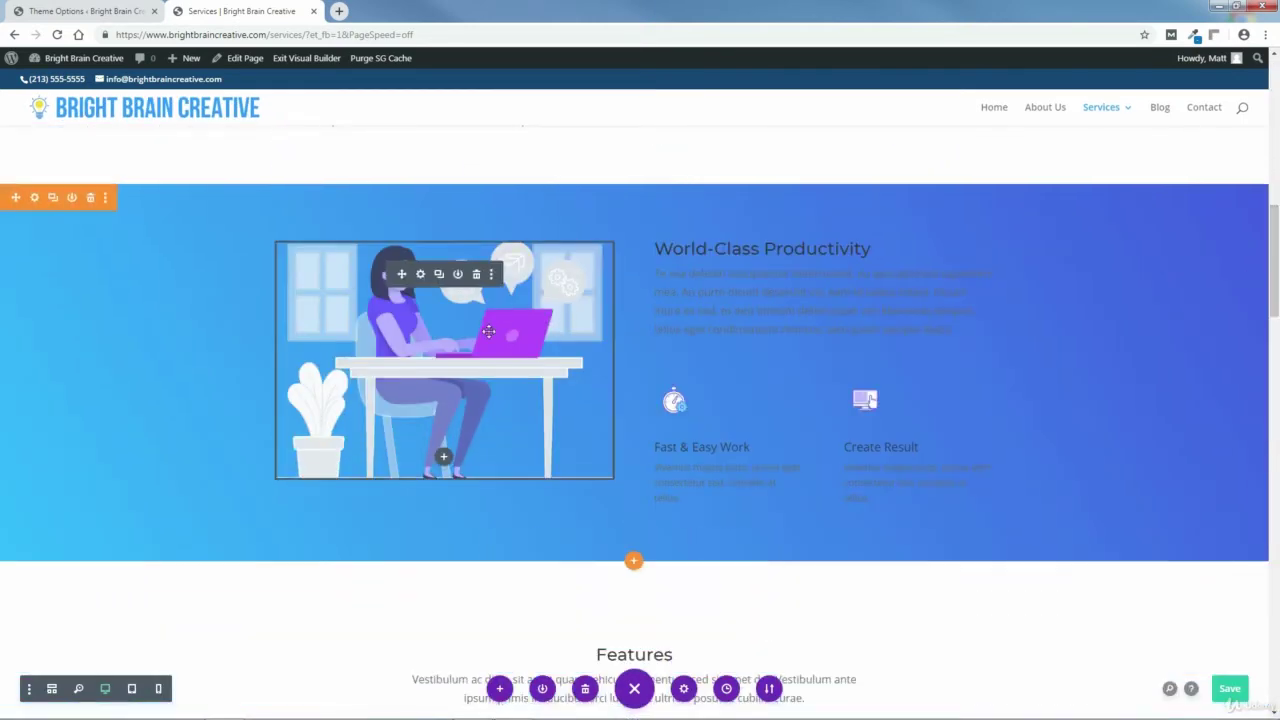
left_click_drag(1275, 280, 1277, 120)
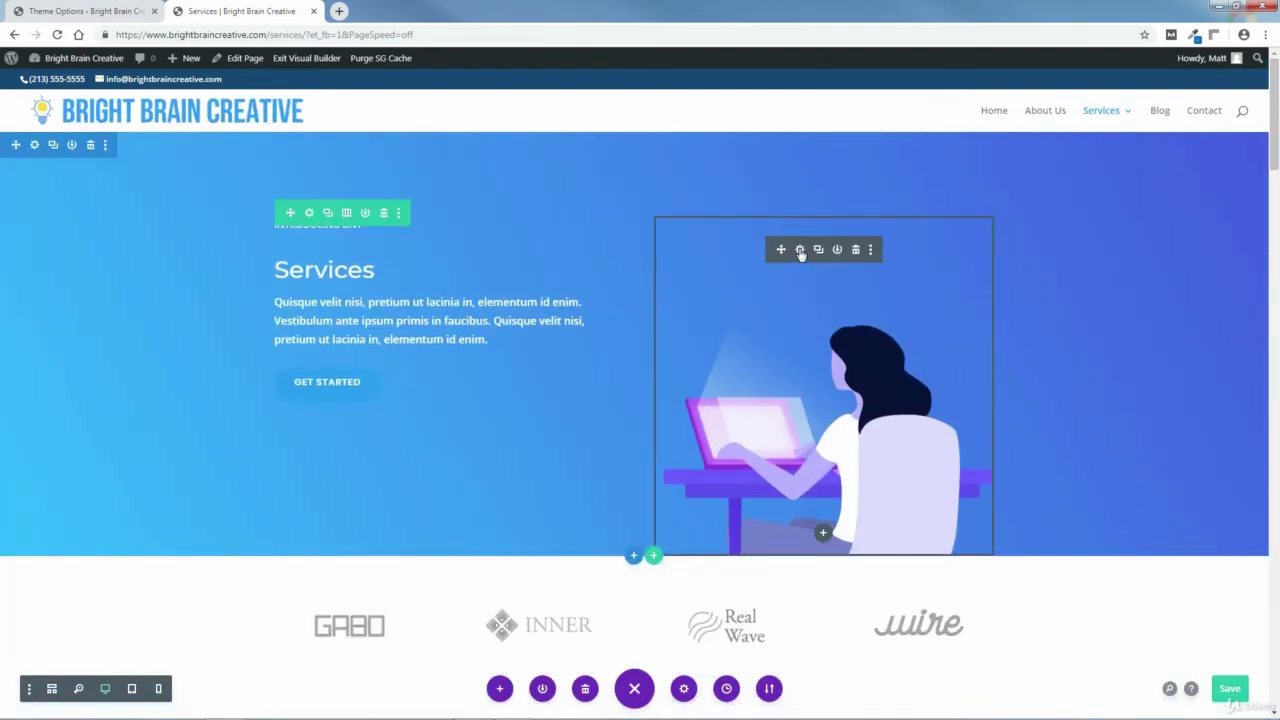
left_click(800, 250)
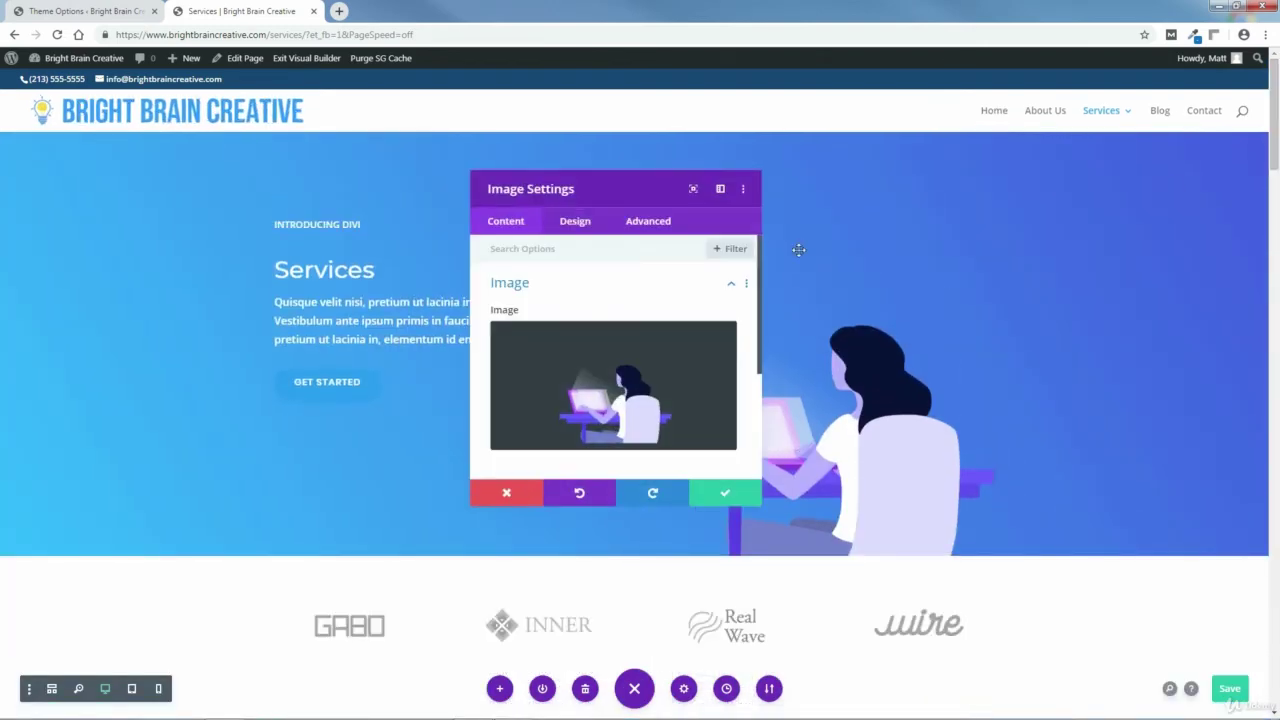
left_click(577, 227)
scroll(757, 290, "down", 3)
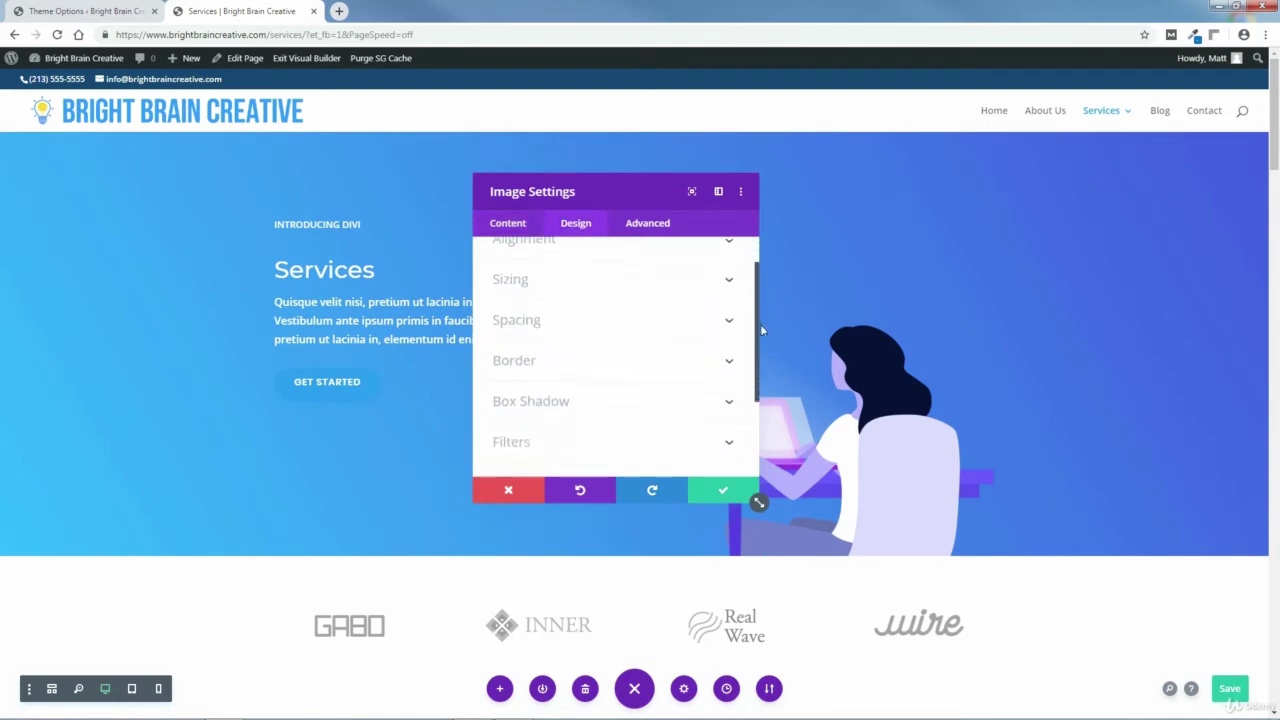
left_click(513, 350)
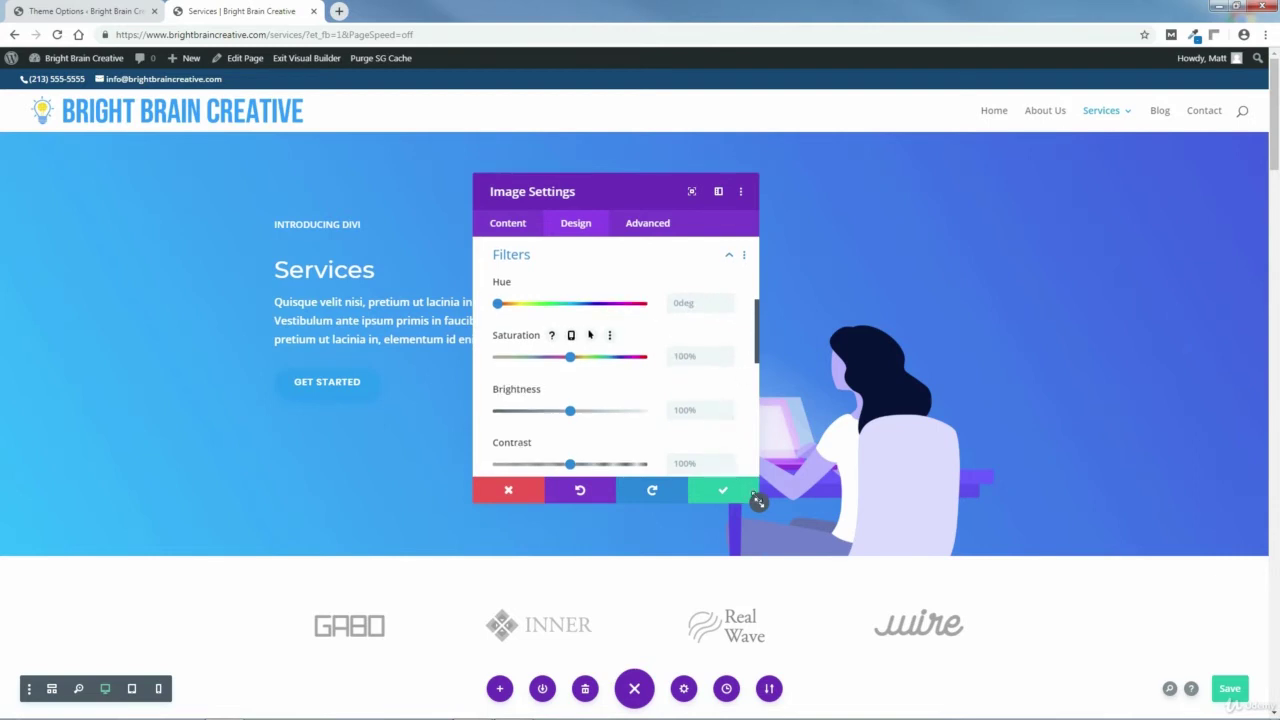
- Enlarge the image settings window and review the available filter and blend mode options without changing them
left_click_drag(758, 501, 766, 689)
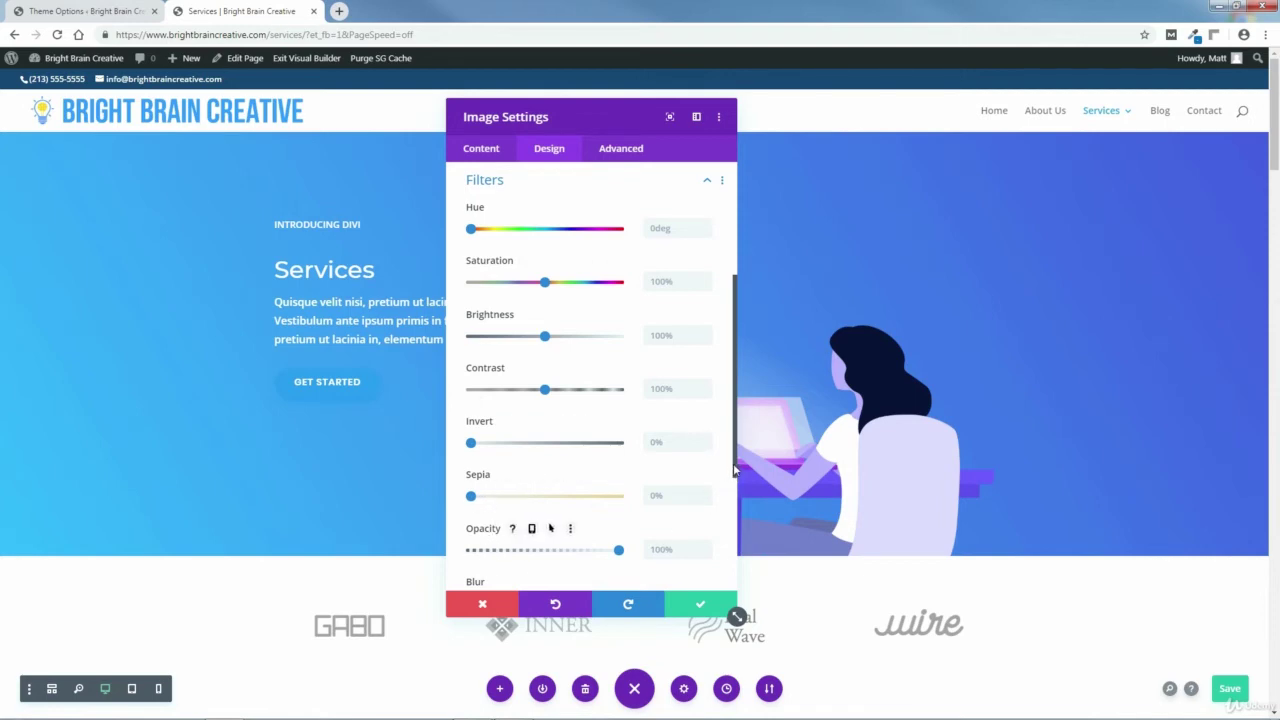
scroll(735, 470, "down", 3)
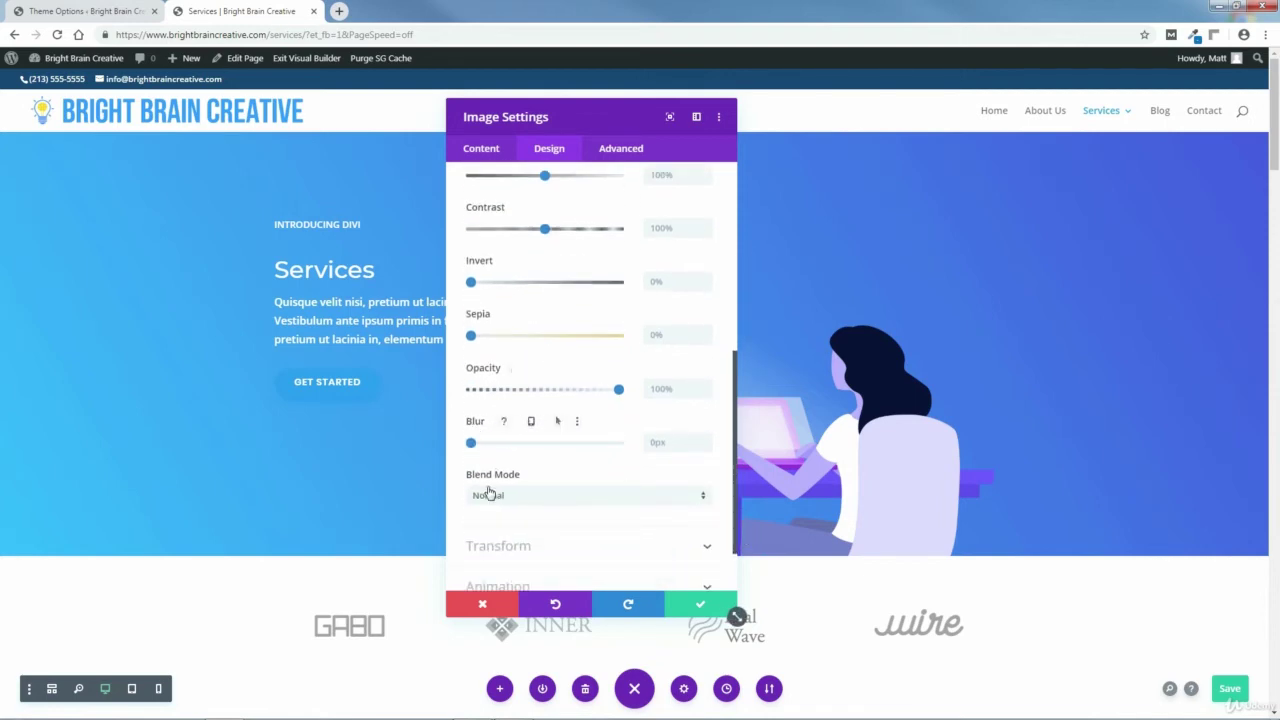
left_click(698, 500)
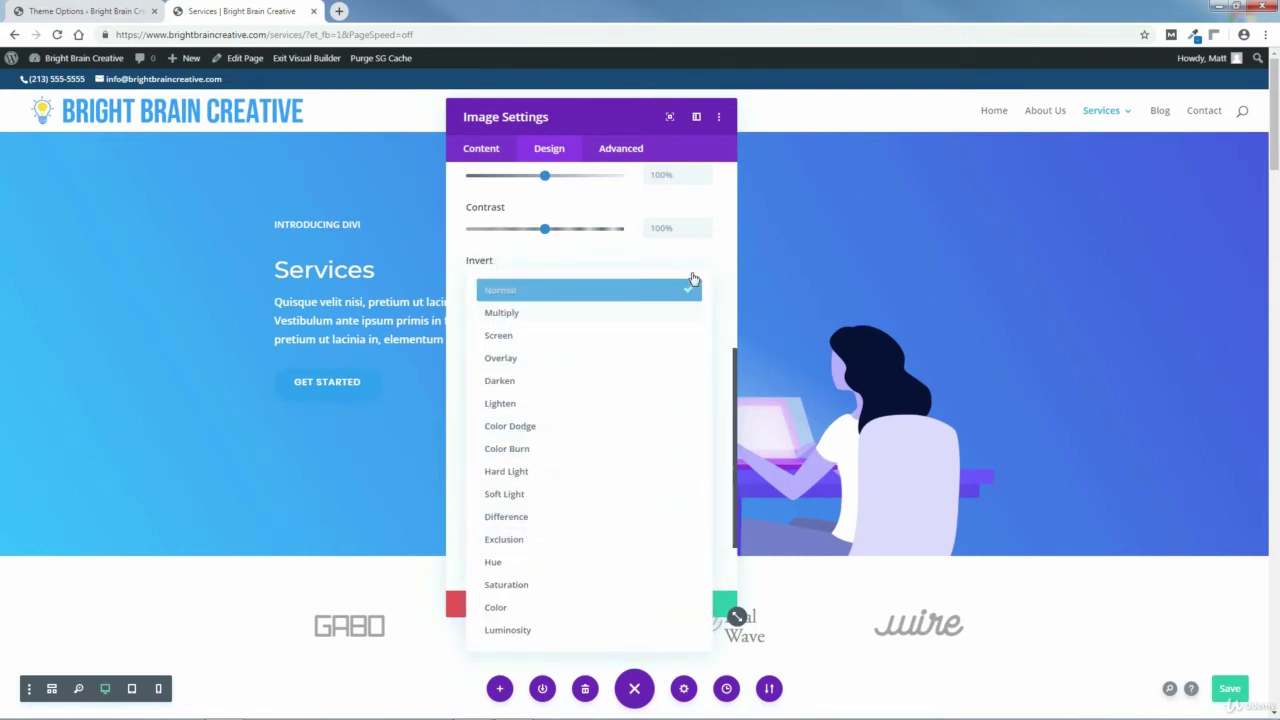
left_click(724, 264)
left_click_drag(737, 435, 742, 354)
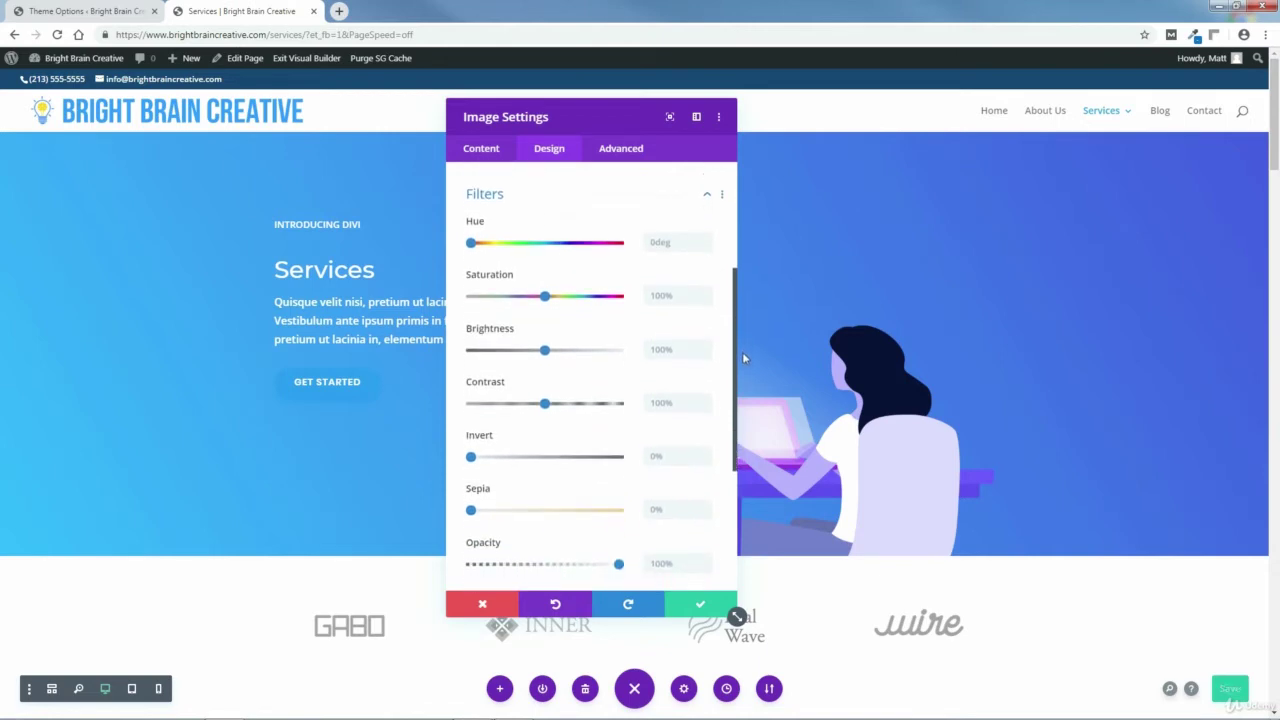
- Set the hero image's filters to hue 316deg, saturation 168%, brightness 87% and contrast 116%
left_click_drag(612, 117, 521, 116)
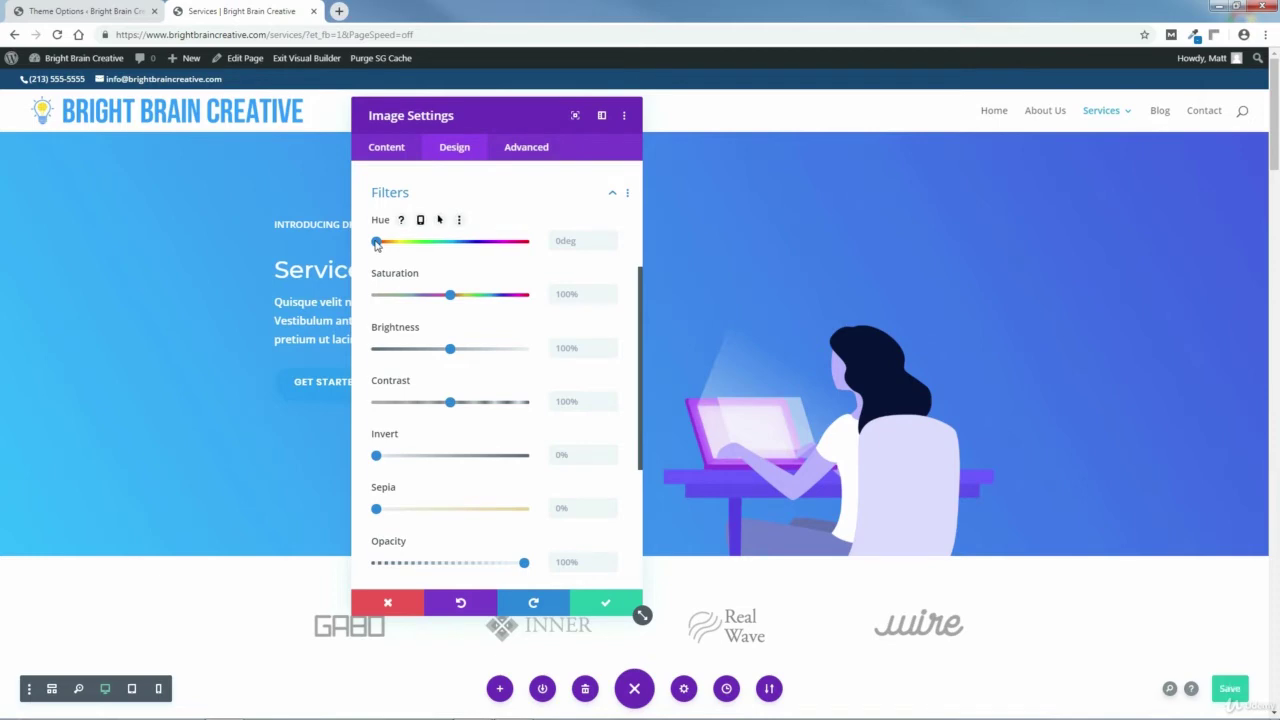
left_click_drag(376, 242, 449, 250)
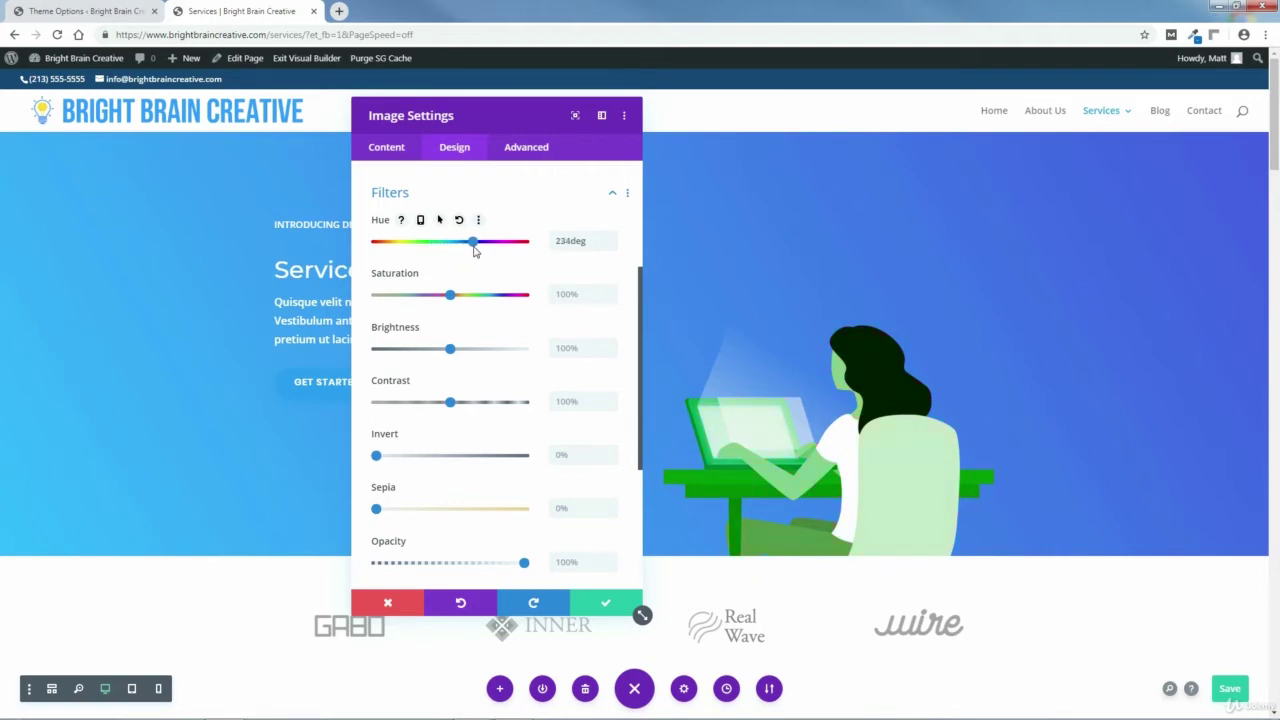
left_click_drag(474, 251, 487, 253)
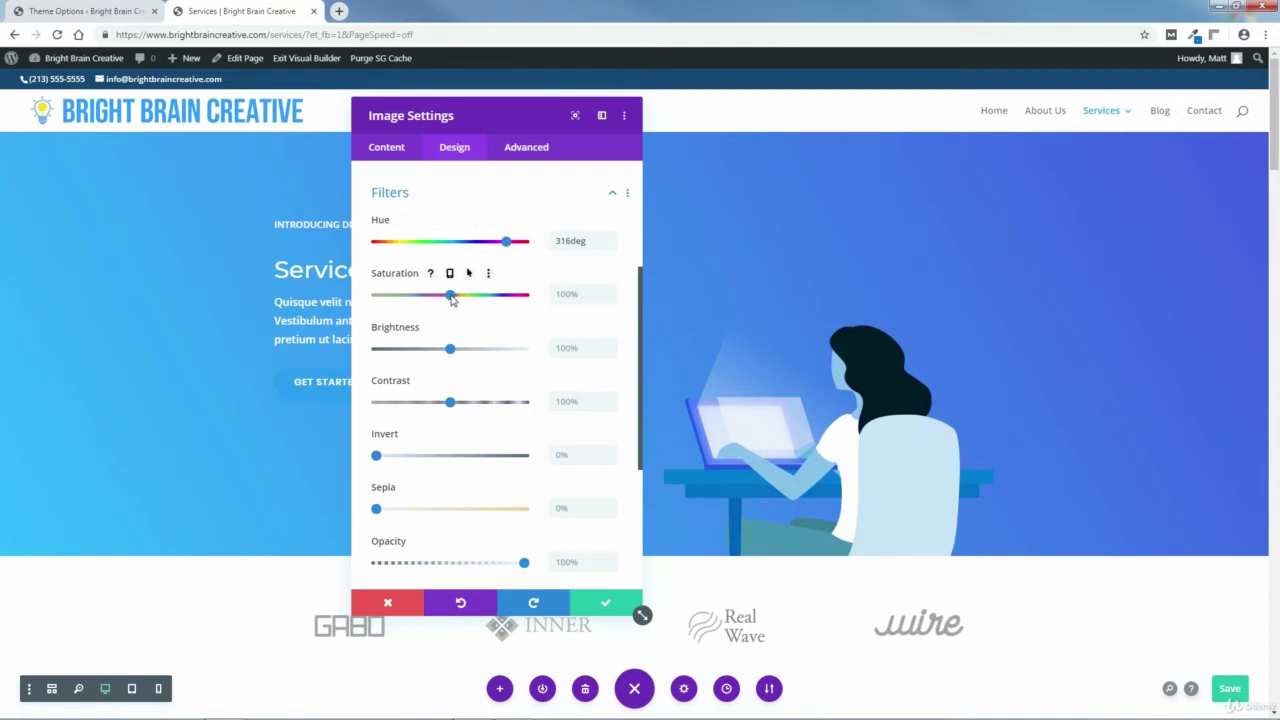
left_click_drag(452, 299, 499, 303)
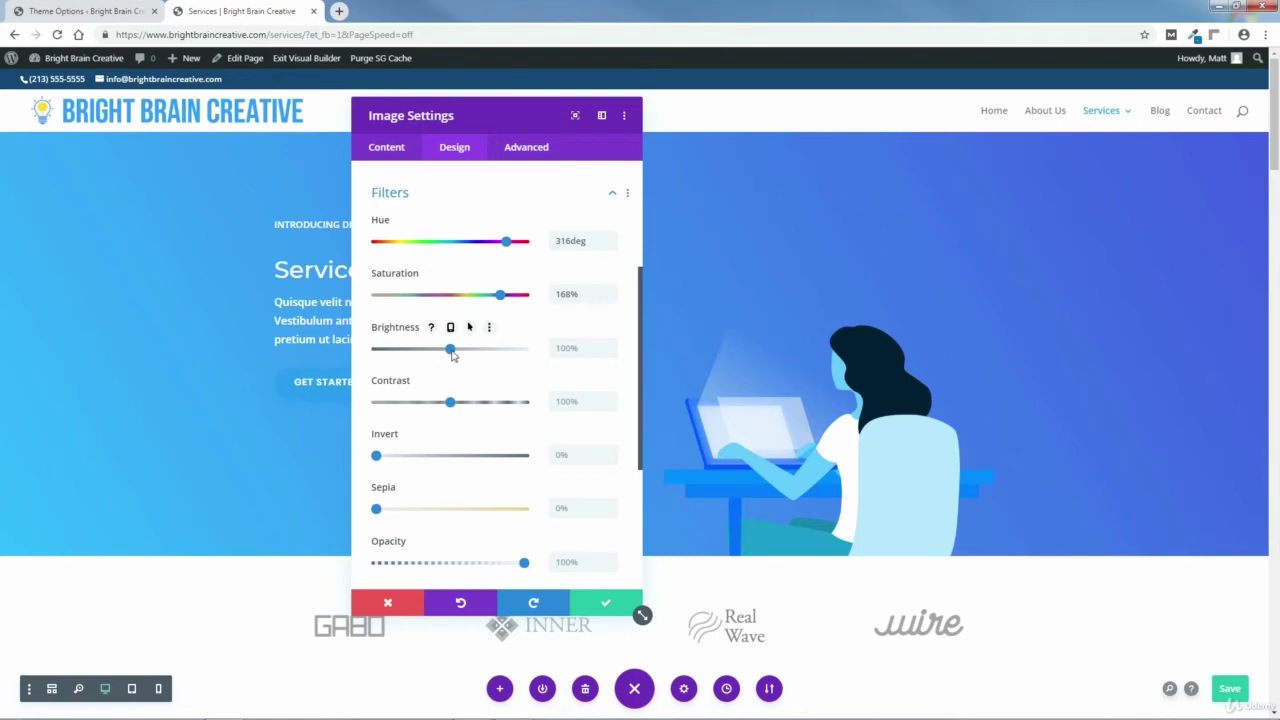
left_click_drag(451, 350, 442, 359)
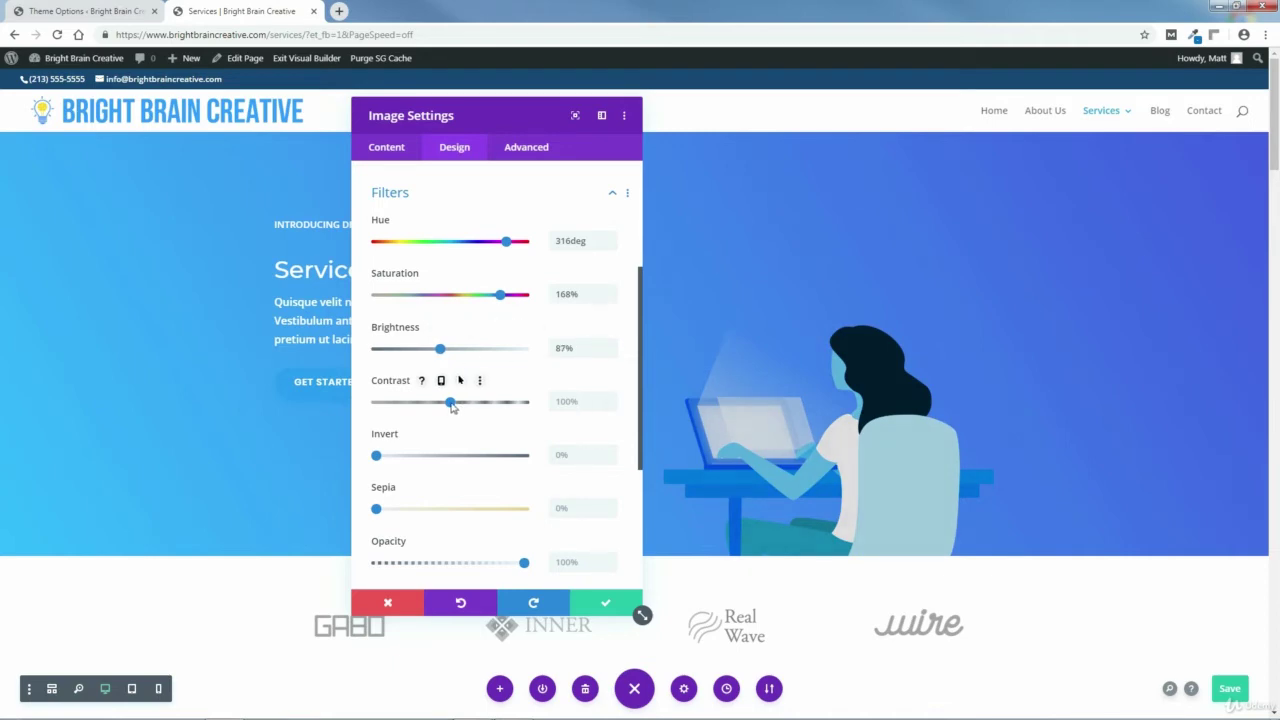
left_click_drag(451, 407, 461, 407)
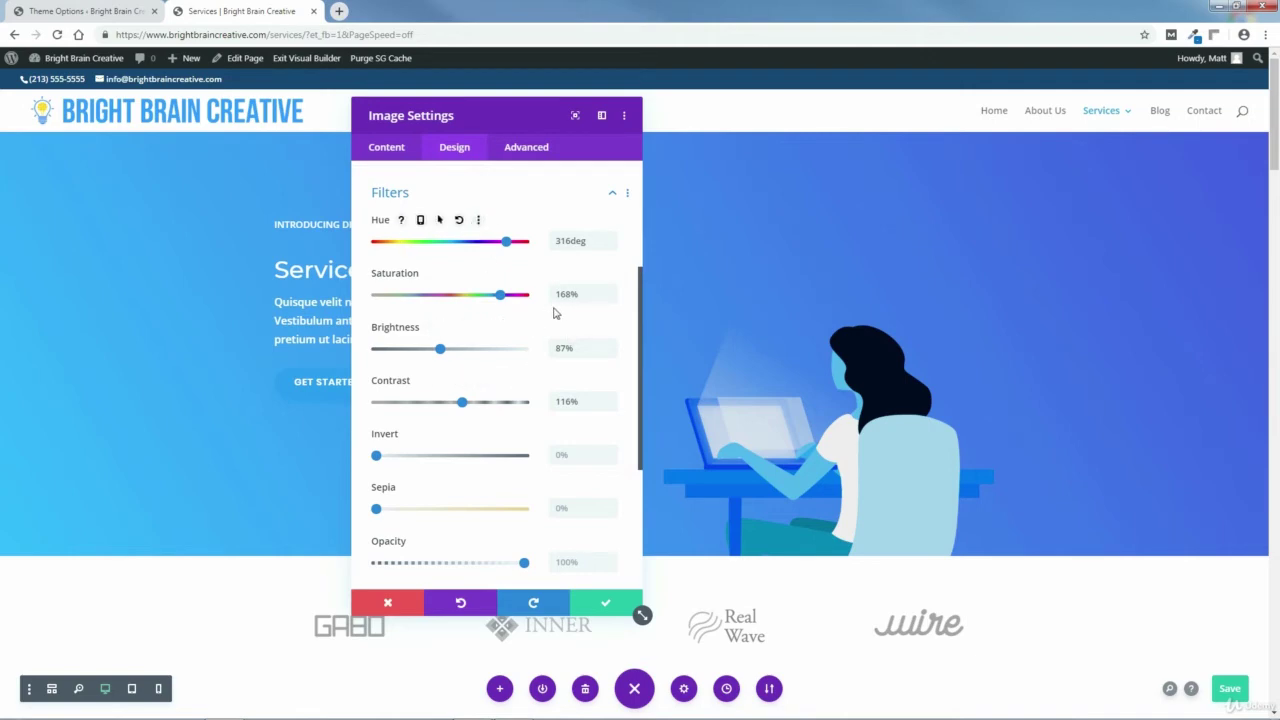
- Extend the hero image's filter styles to all images throughout this page, save the image settings, and check the images down the page
left_click(627, 194)
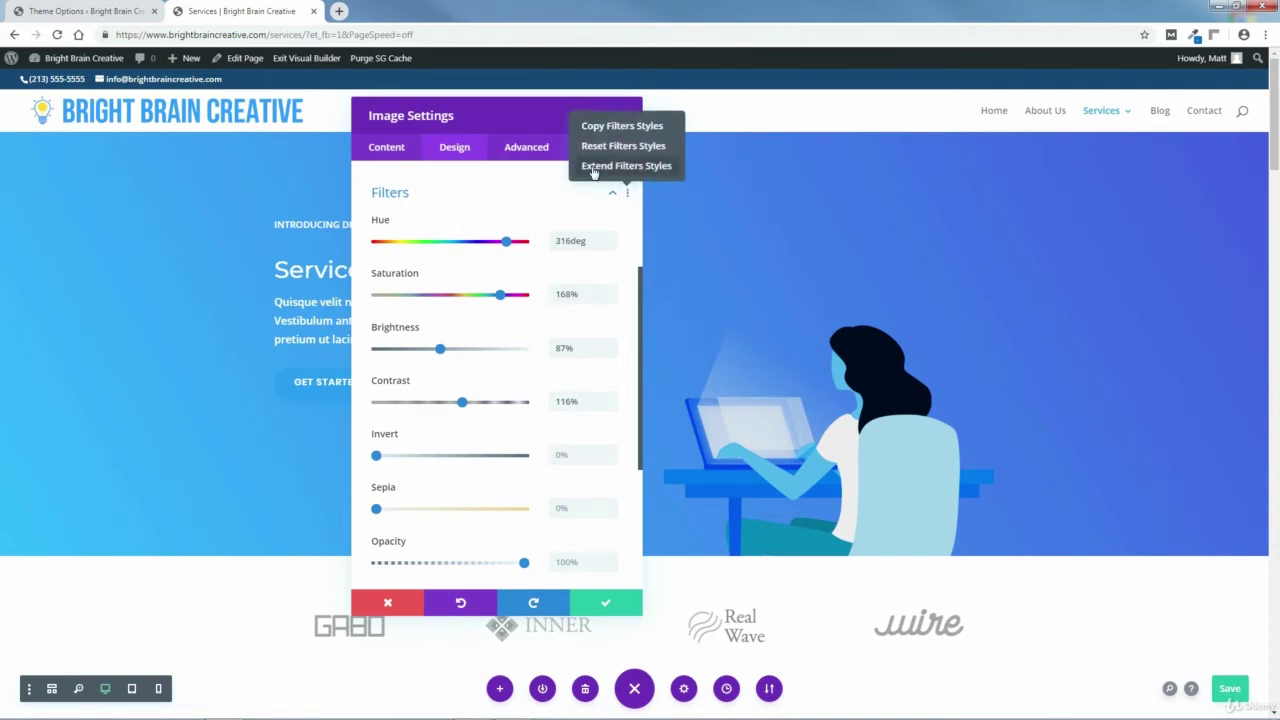
left_click(627, 166)
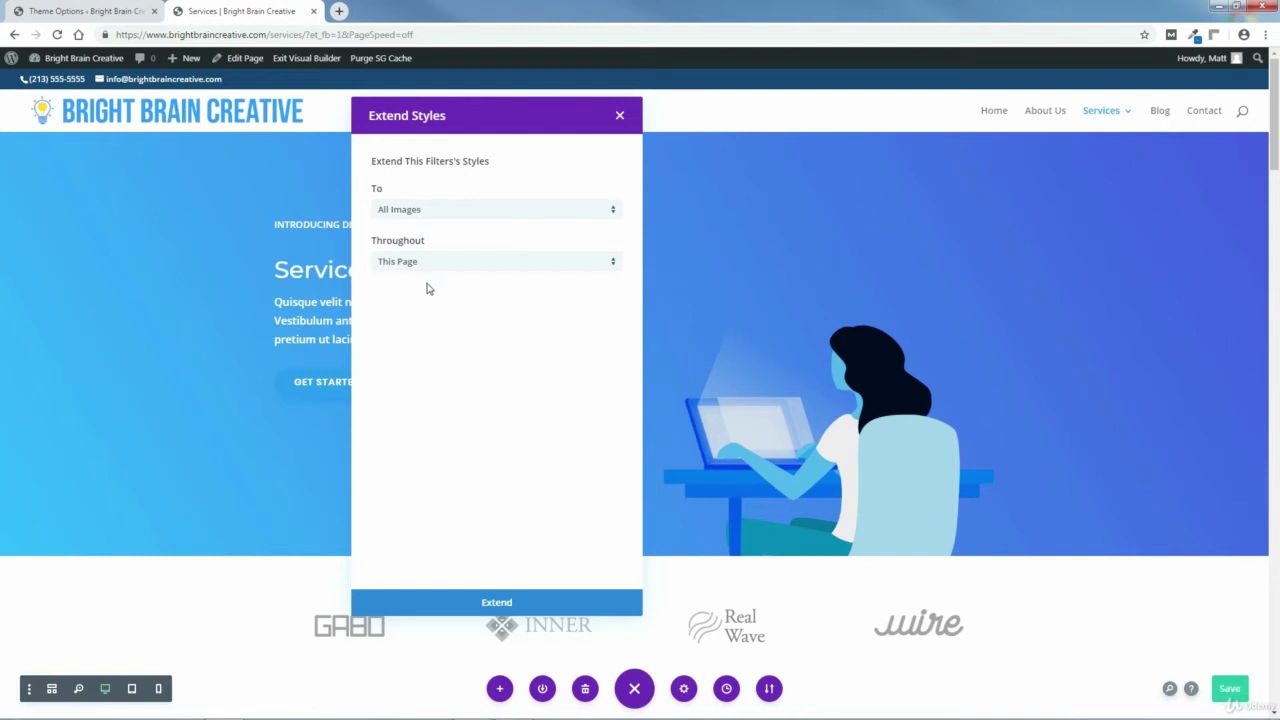
left_click(501, 605)
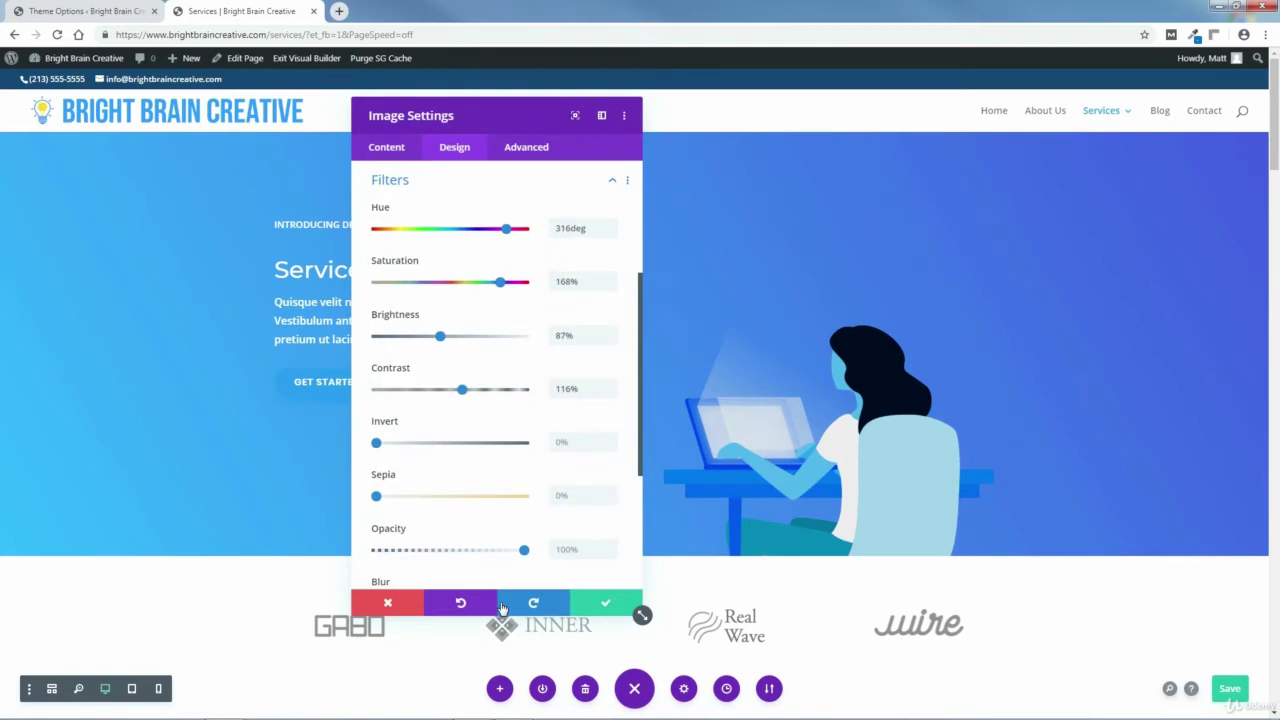
left_click(605, 603)
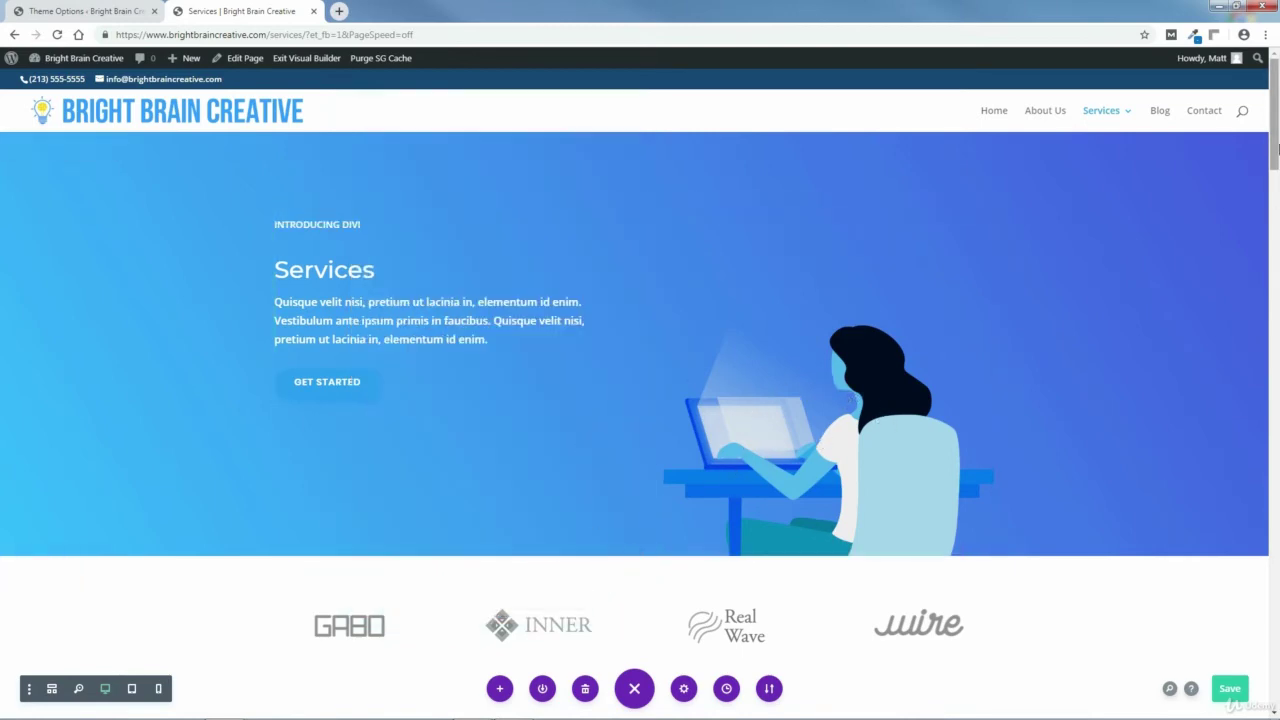
left_click_drag(1276, 142, 1276, 483)
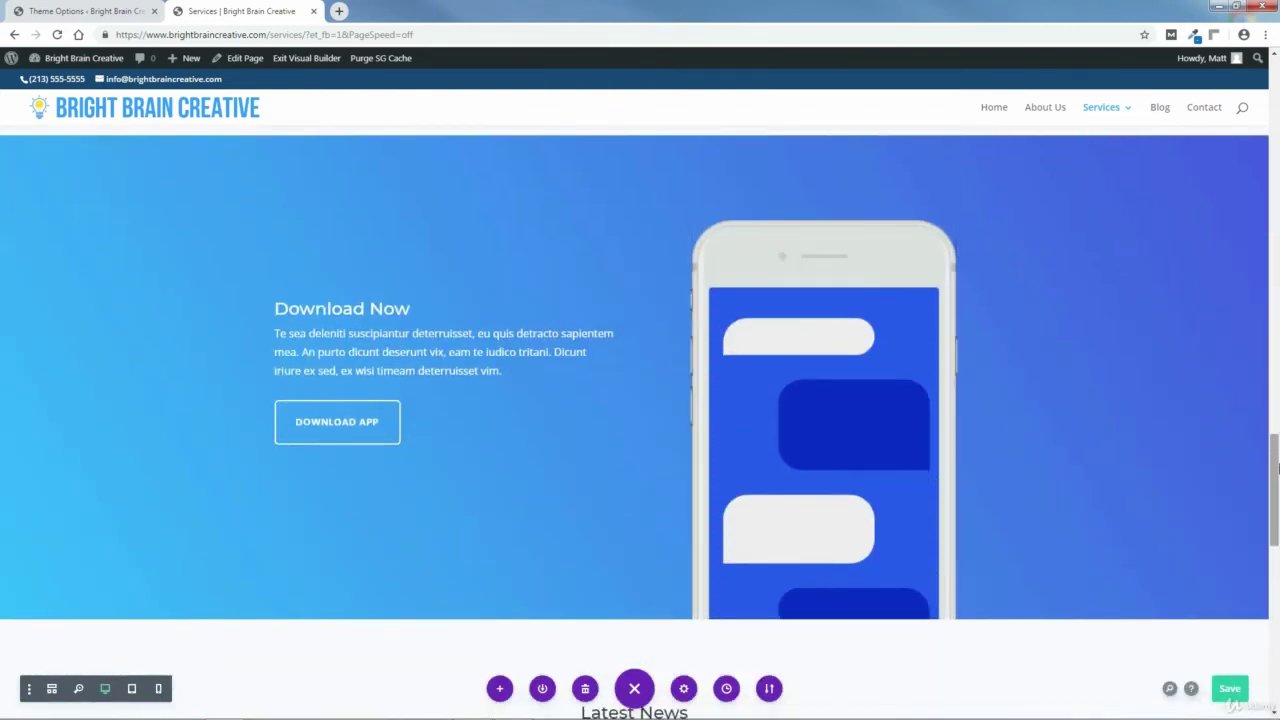
left_click_drag(1277, 480, 1277, 85)
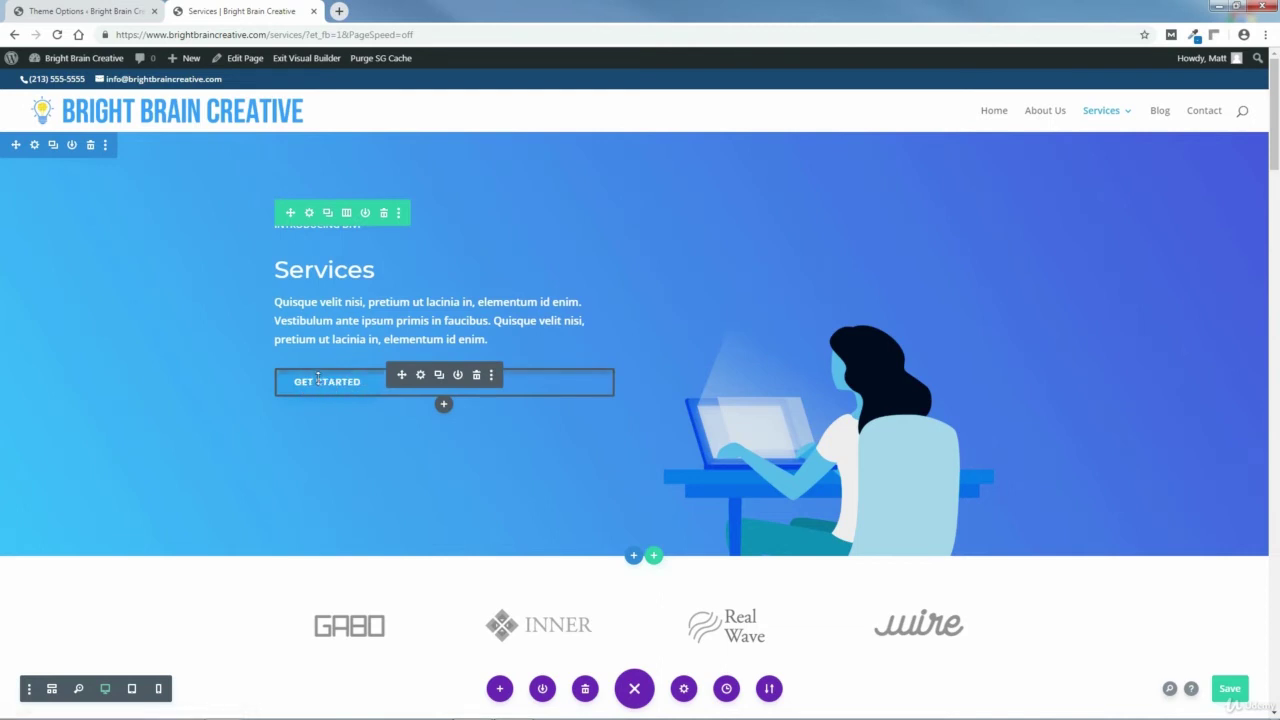
- Check the Learn More button's color on the home page in a separate tab, and return to the Services page
middle_click(994, 118)
left_click(351, 19)
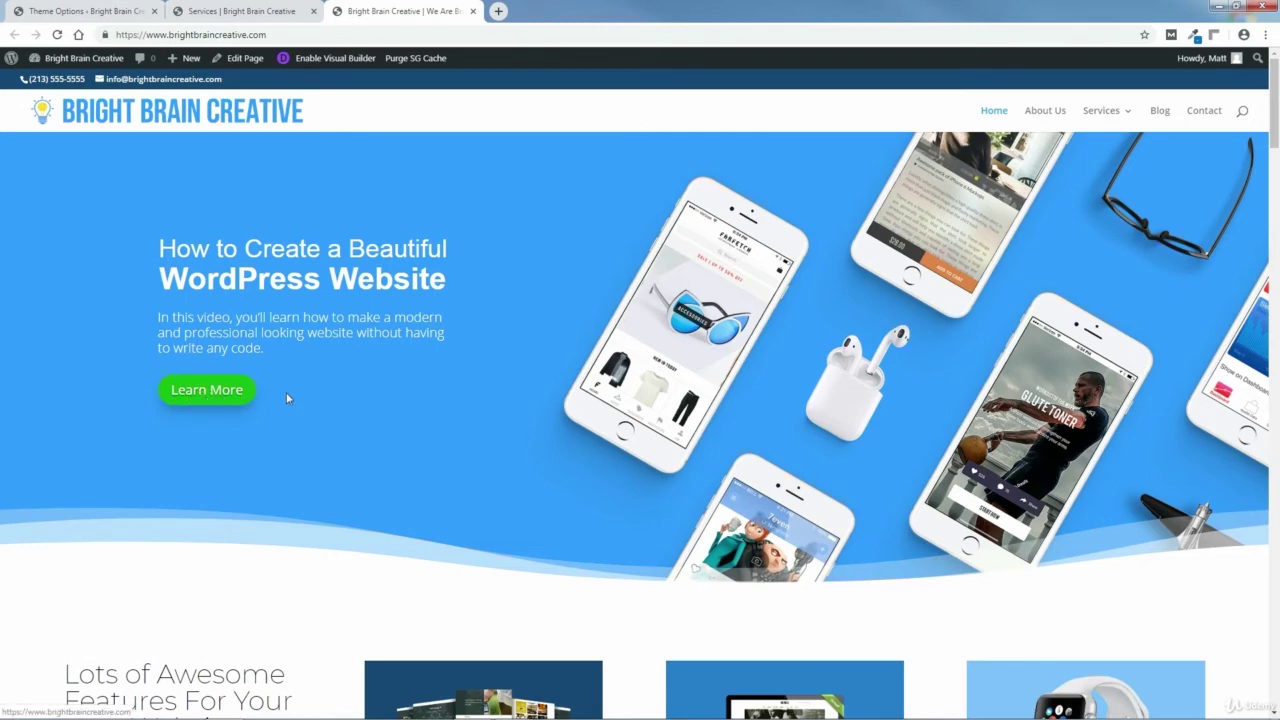
left_click(473, 11)
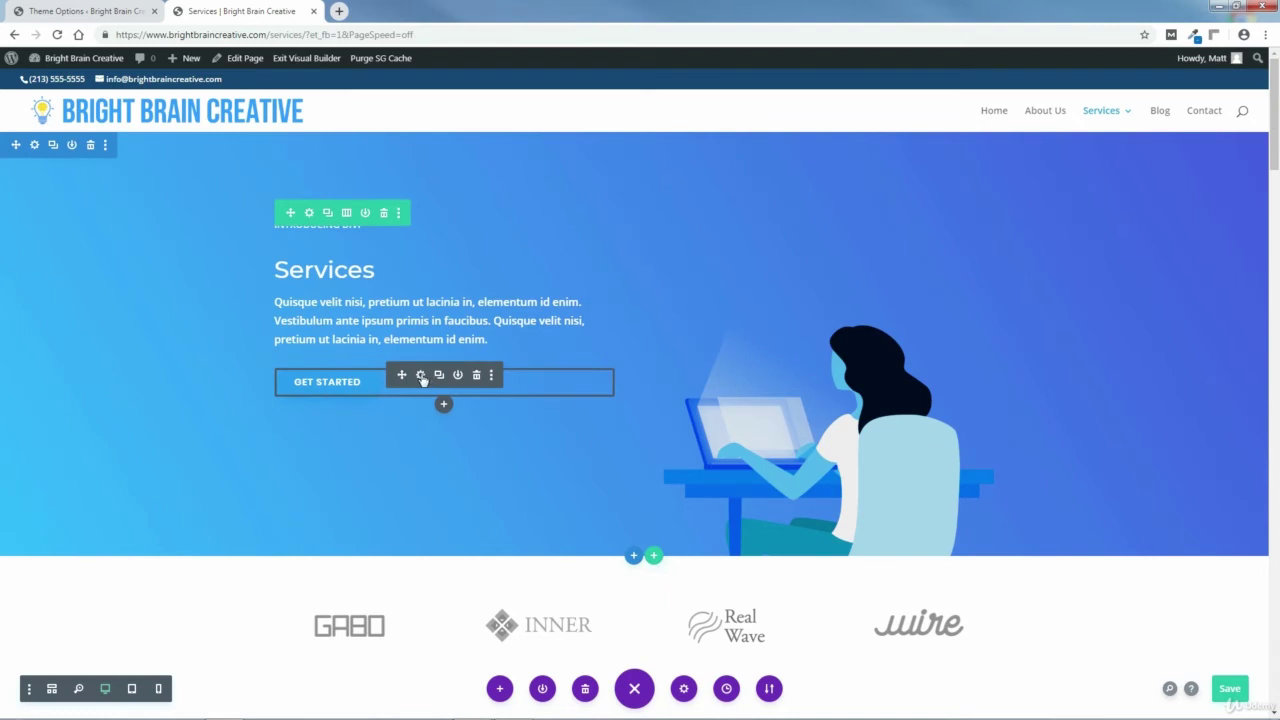
- Set the hue filter of the hero's Get Started button to 244deg in its design settings
left_click(420, 375)
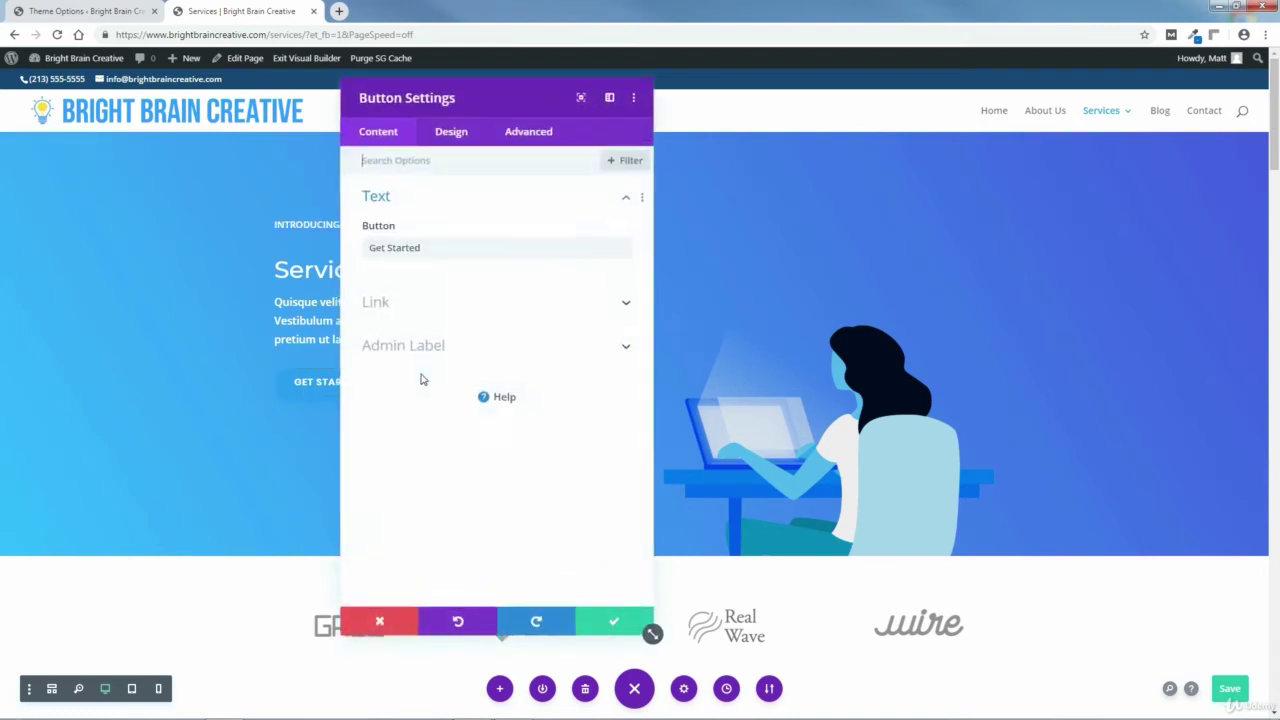
left_click(452, 150)
left_click(397, 414)
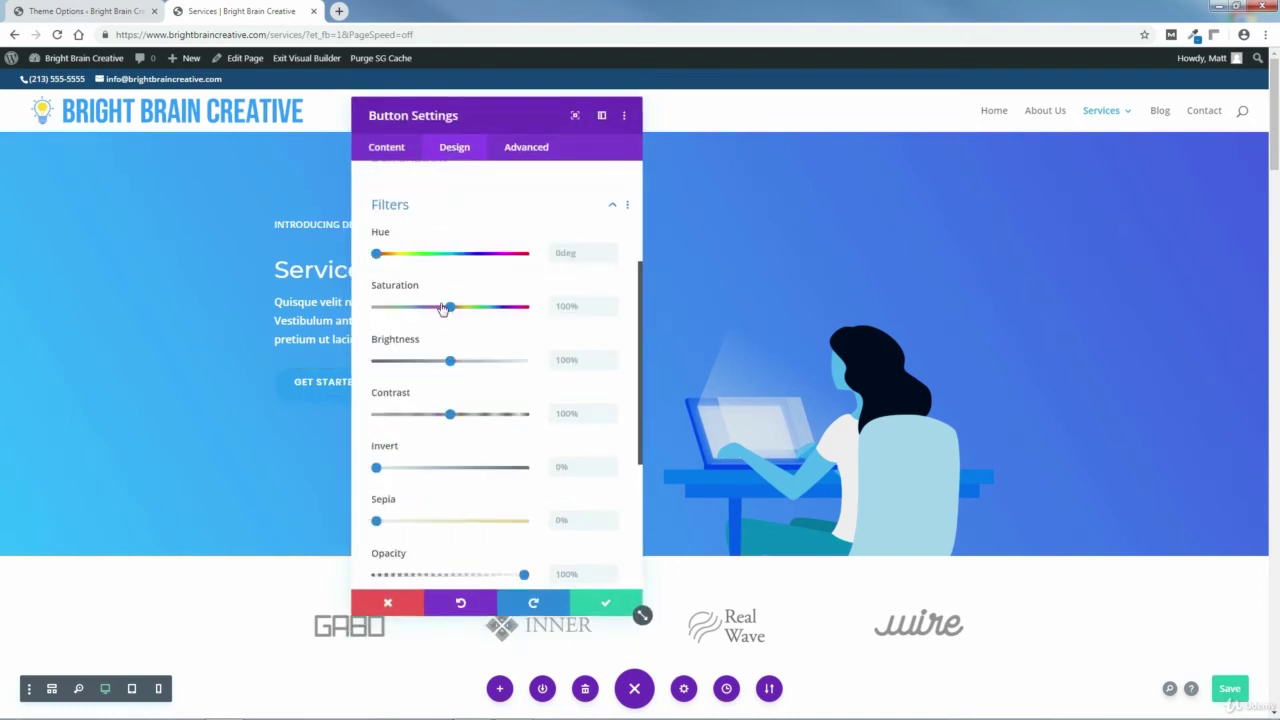
left_click_drag(496, 121, 575, 121)
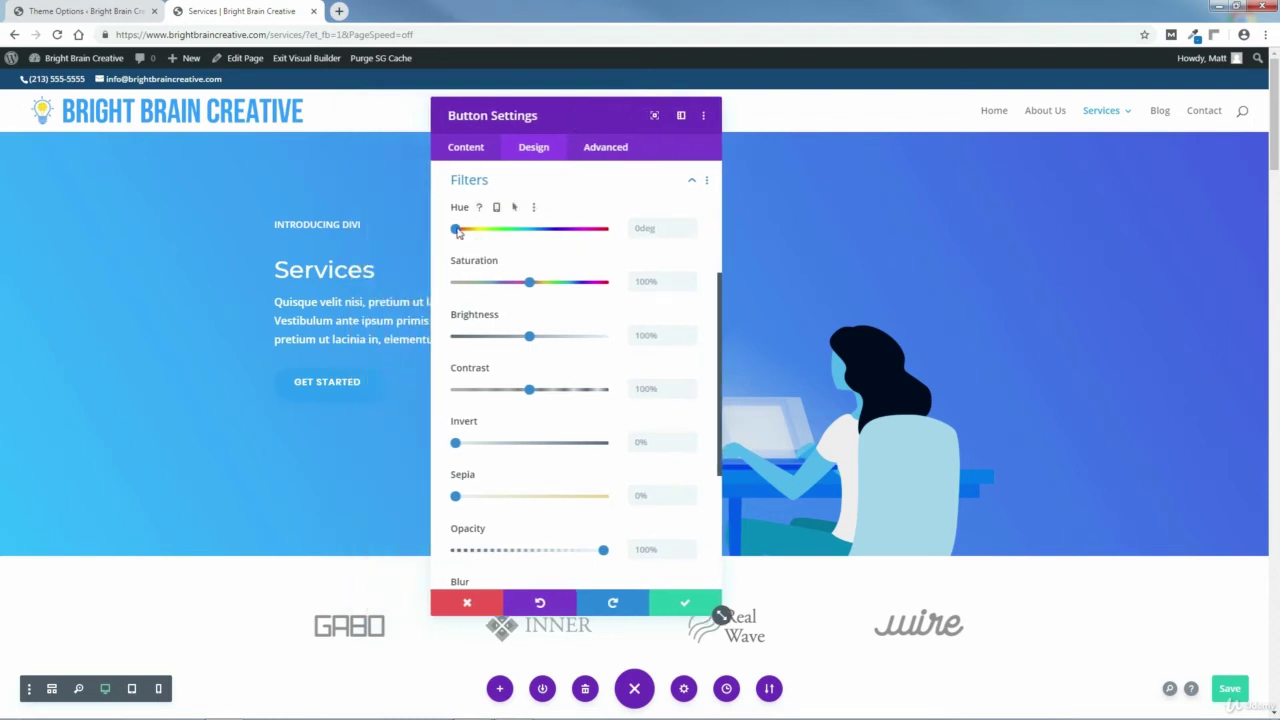
left_click_drag(457, 231, 549, 236)
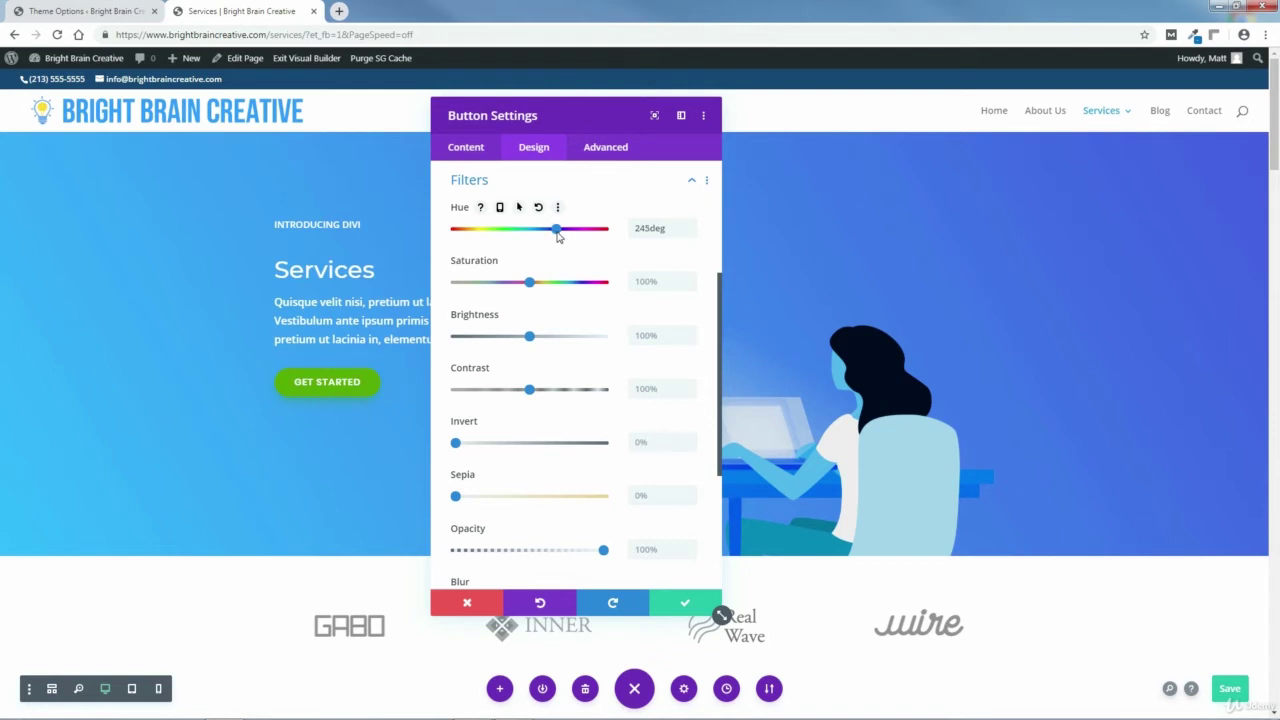
left_click_drag(558, 236, 562, 236)
- Set the Get Started button's saturation filter to 200%, brightness to 77% and contrast to 194%
left_click_drag(531, 286, 608, 293)
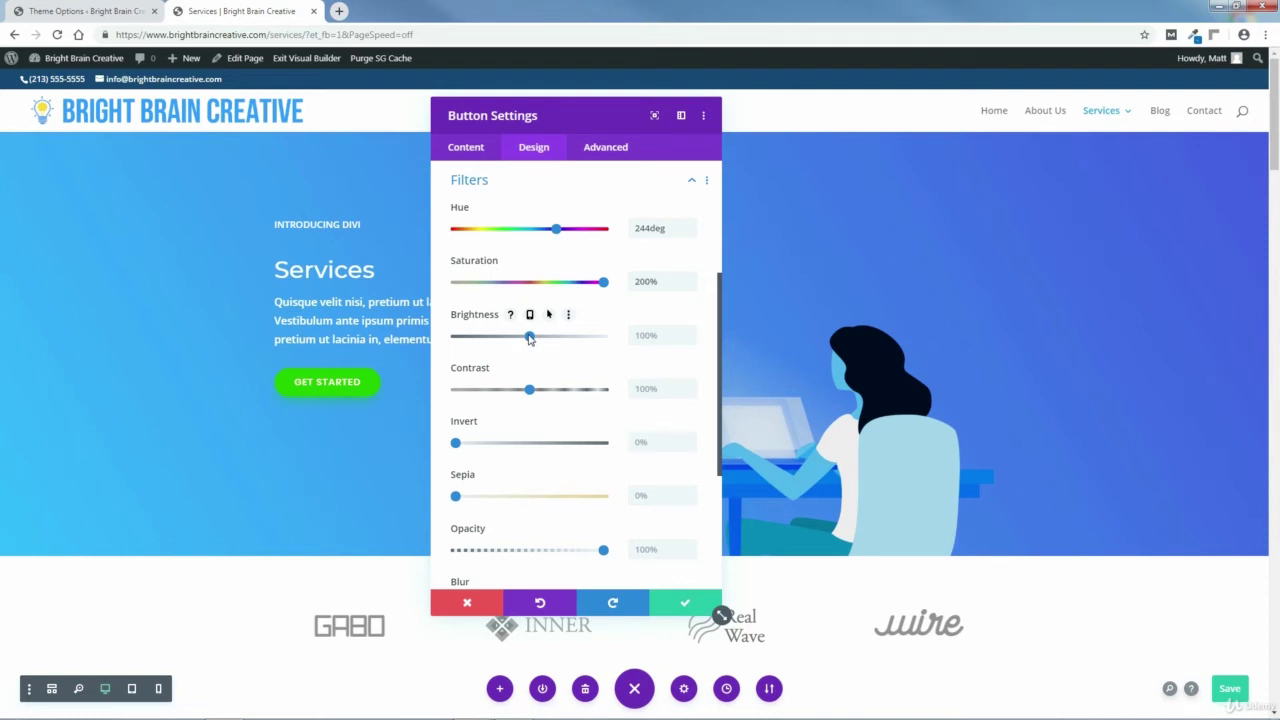
left_click_drag(530, 338, 525, 341)
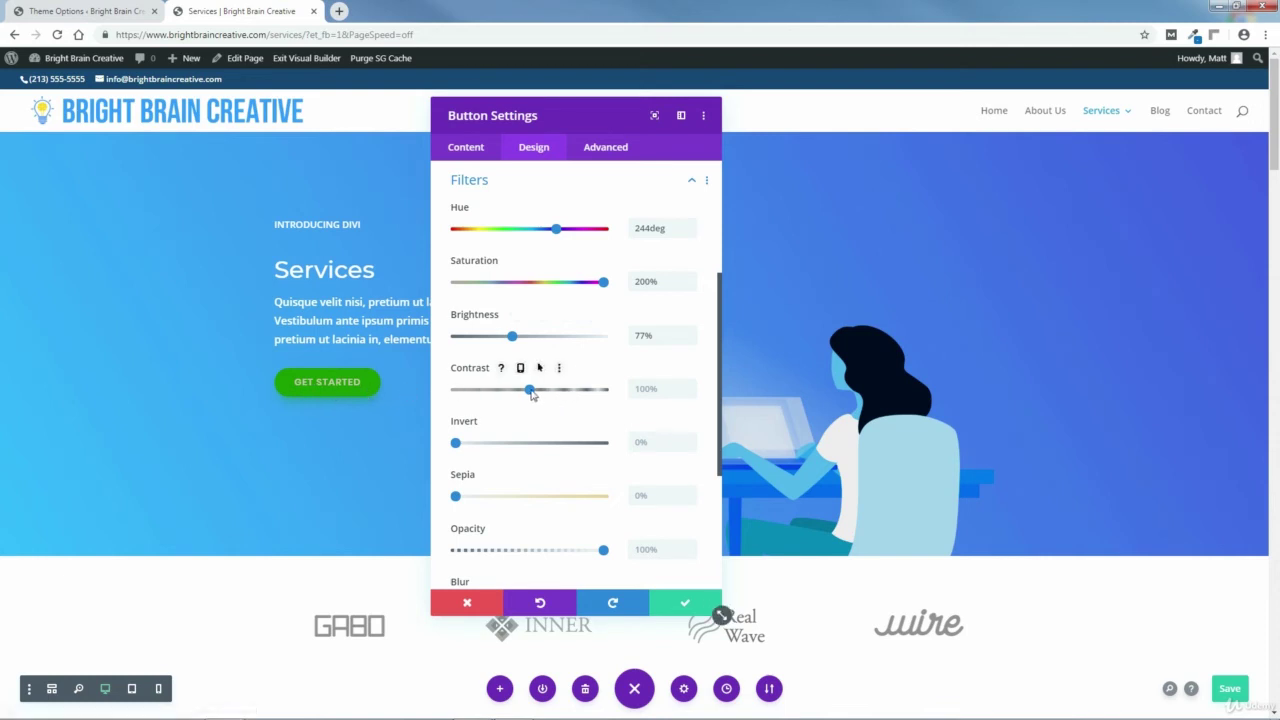
left_click_drag(531, 393, 600, 400)
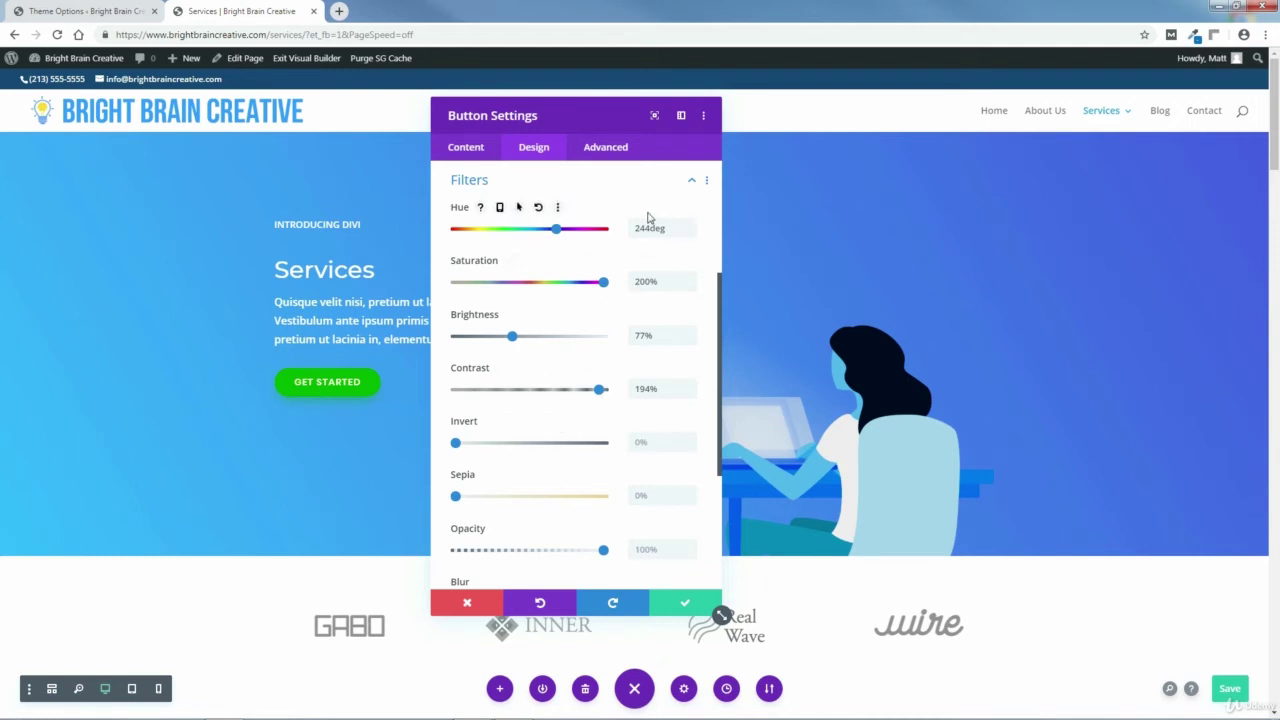
- Extend the Get Started button's filter styles to all buttons throughout this page and save the button settings
left_click(706, 183)
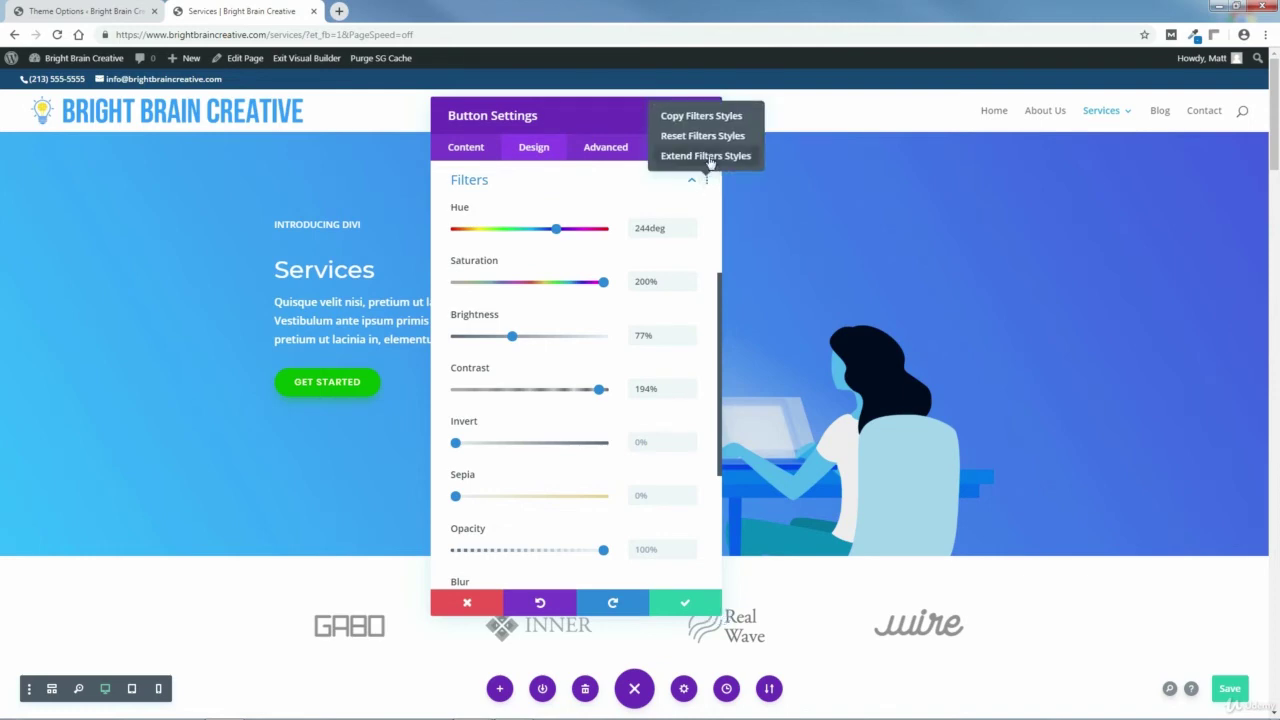
left_click(710, 160)
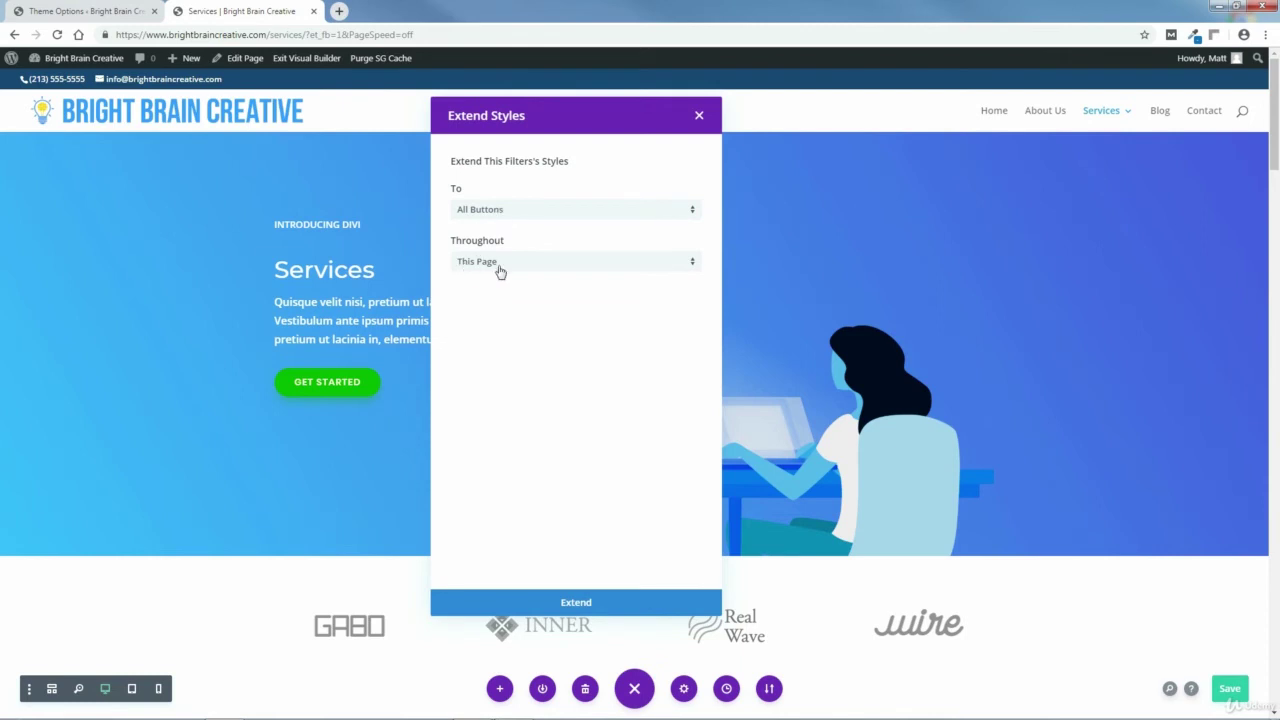
left_click(578, 603)
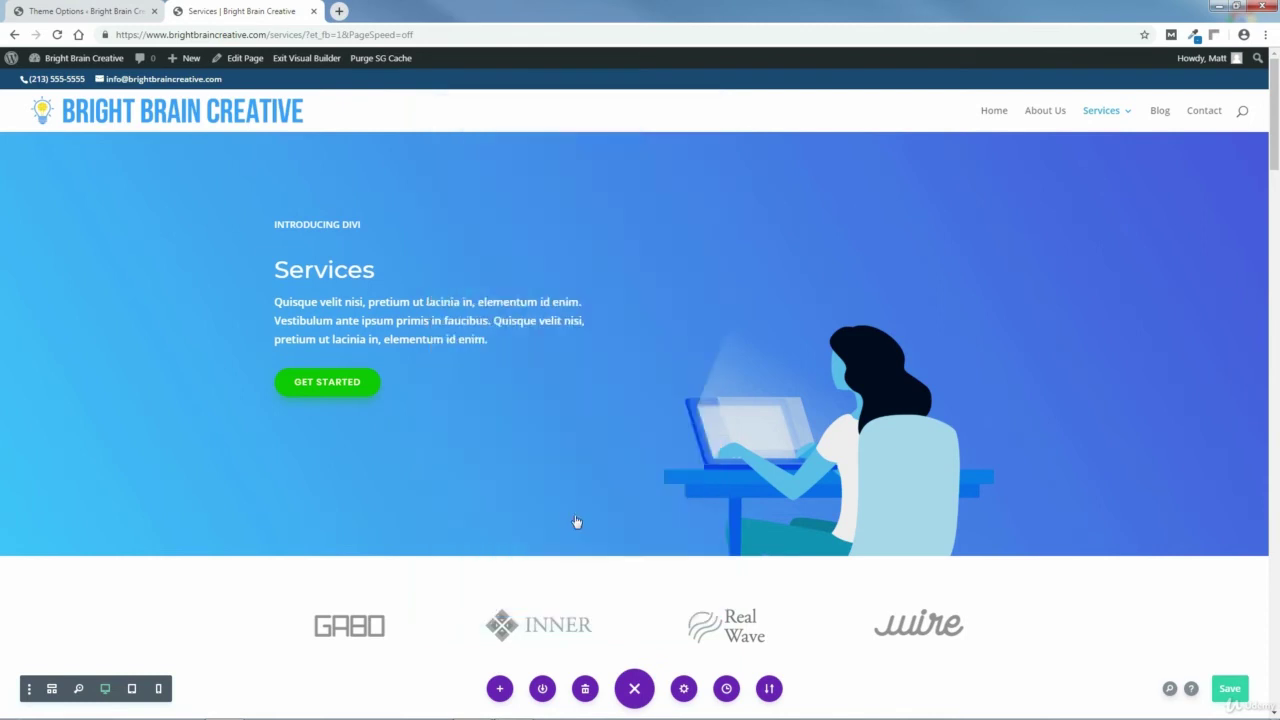
left_click(684, 604)
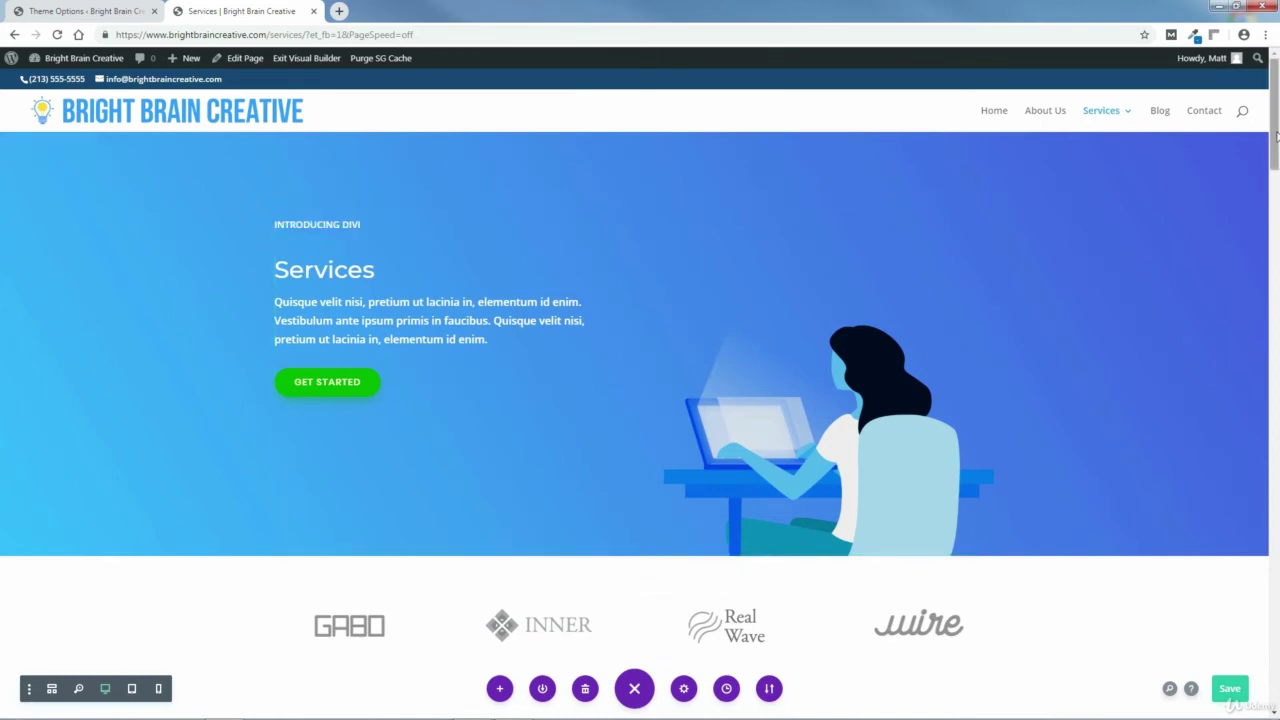
- Review the button colors down the Services page and copy the module styles of the hero's Get Started button
left_click_drag(1276, 136, 1276, 444)
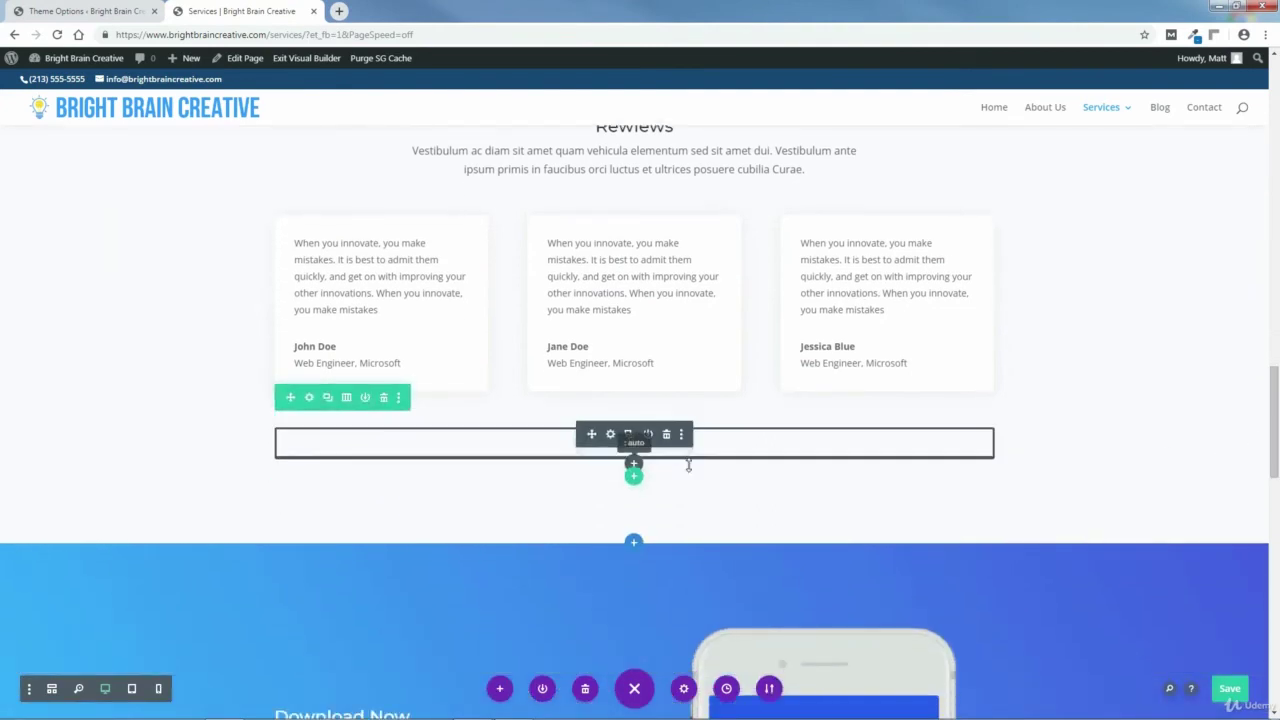
left_click_drag(1276, 440, 1276, 627)
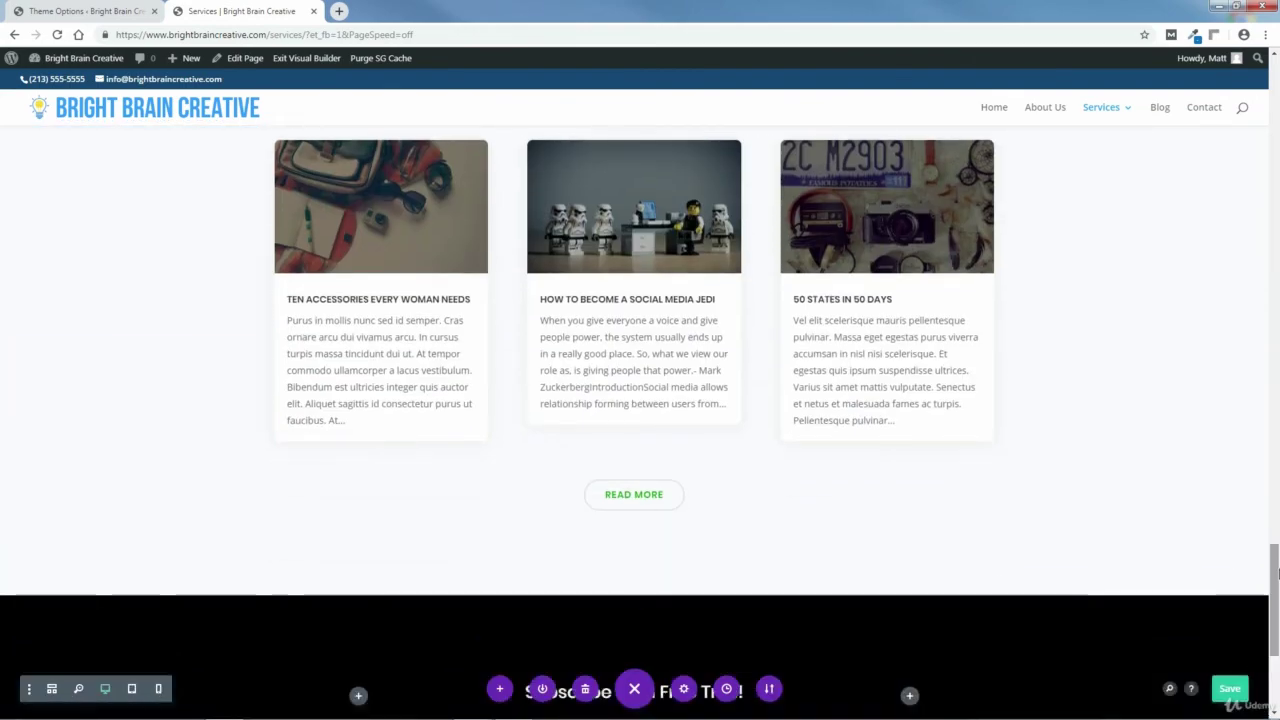
left_click_drag(1276, 572, 1276, 78)
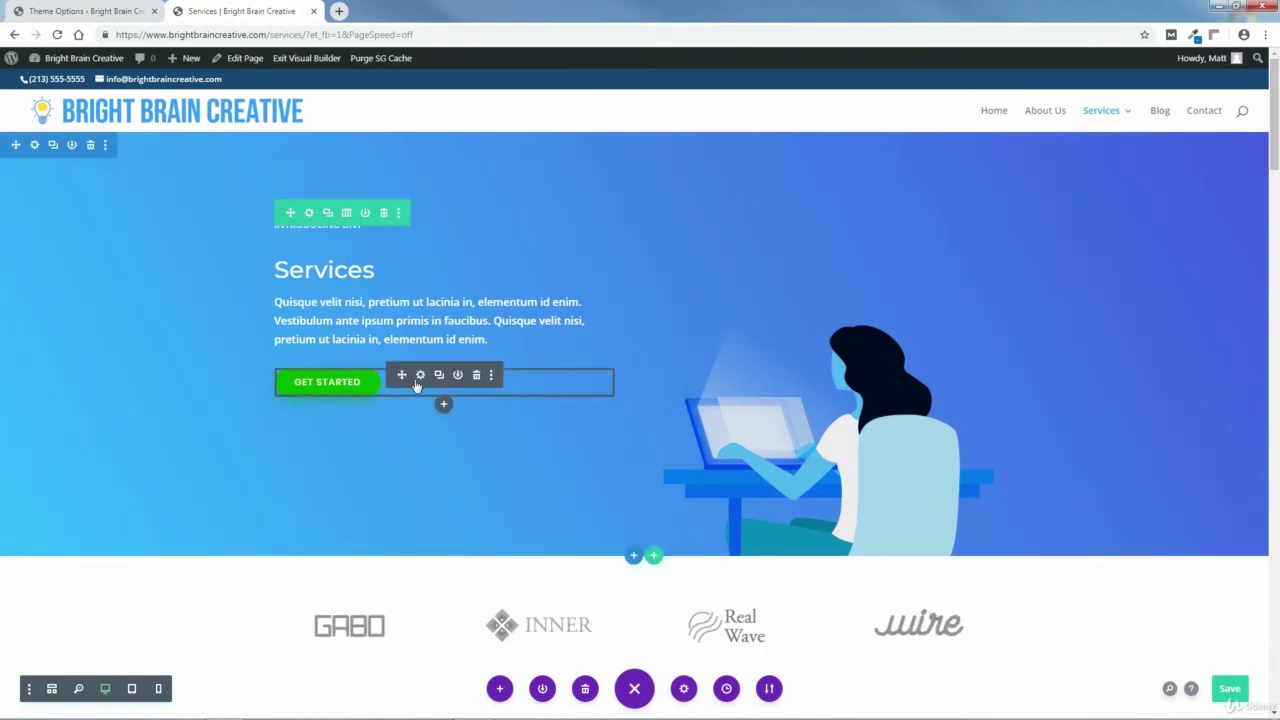
left_click(492, 377)
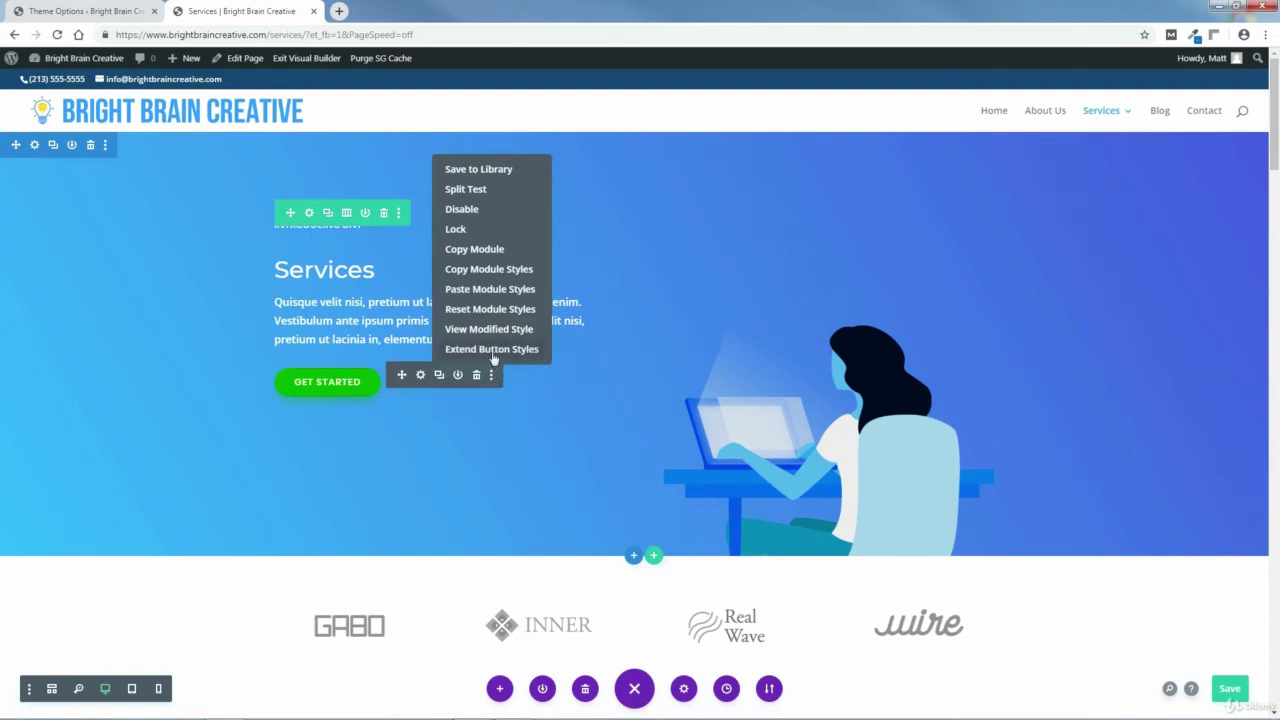
left_click(500, 270)
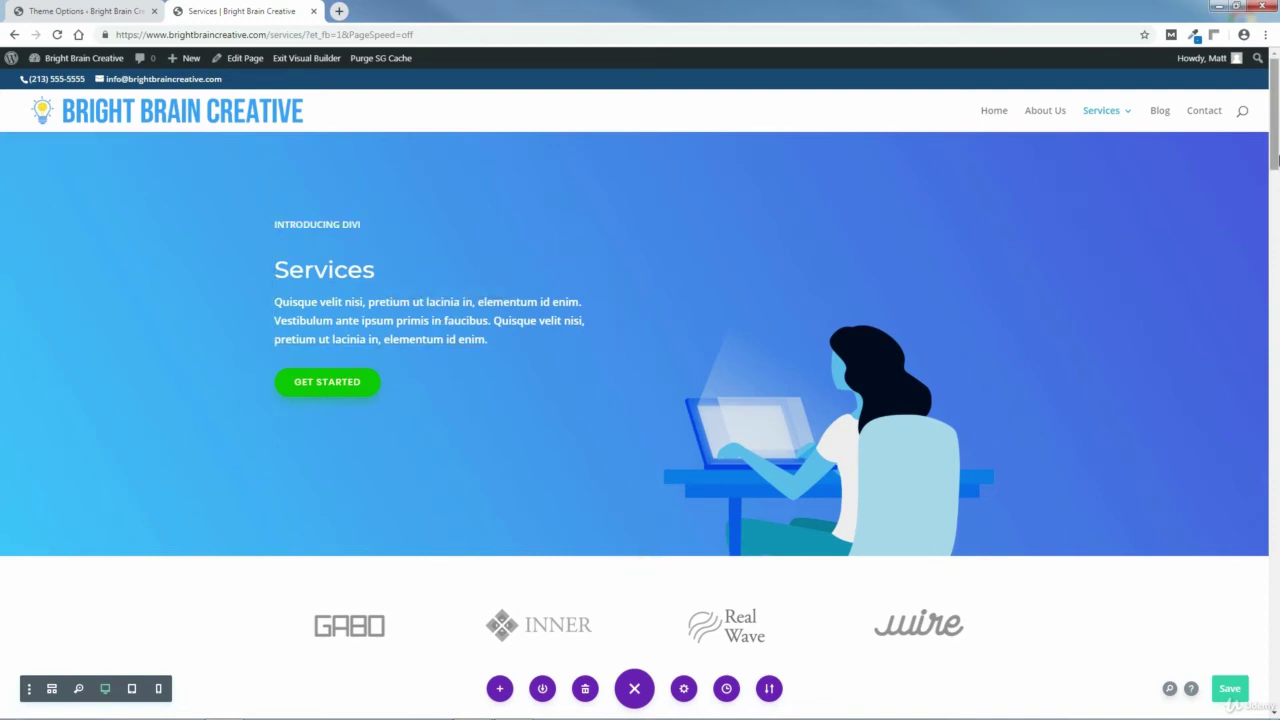
- Paste the copied module styles onto the More Reviews button below the testimonials
scroll(1275, 145, "down", 1)
left_click_drag(1275, 147, 1275, 226)
left_click_drag(1276, 258, 1277, 467)
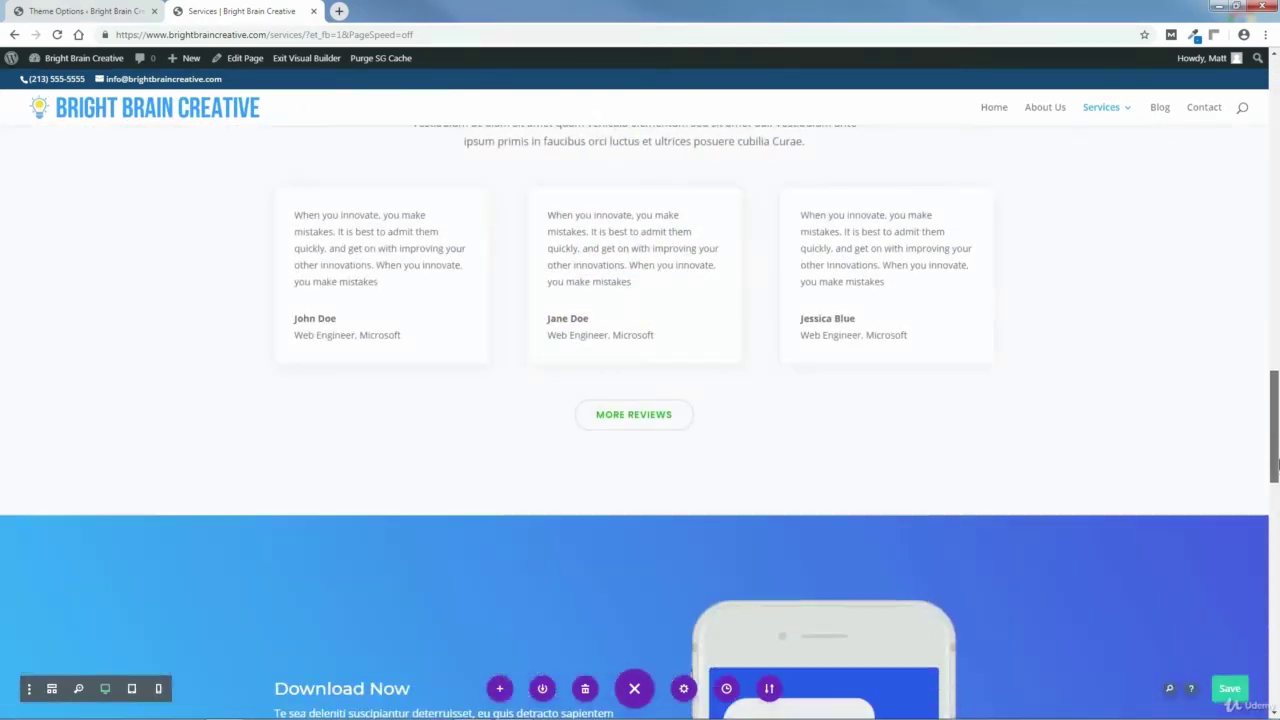
mouse_move(620, 422)
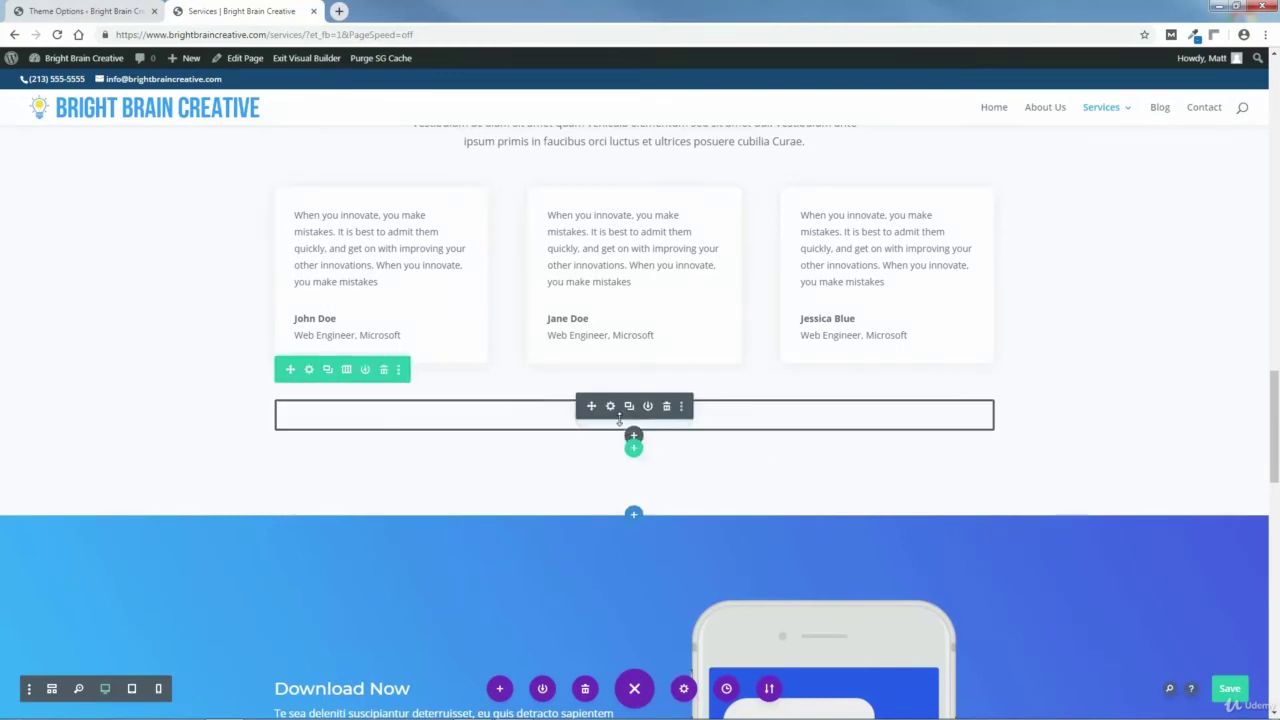
left_click(681, 406)
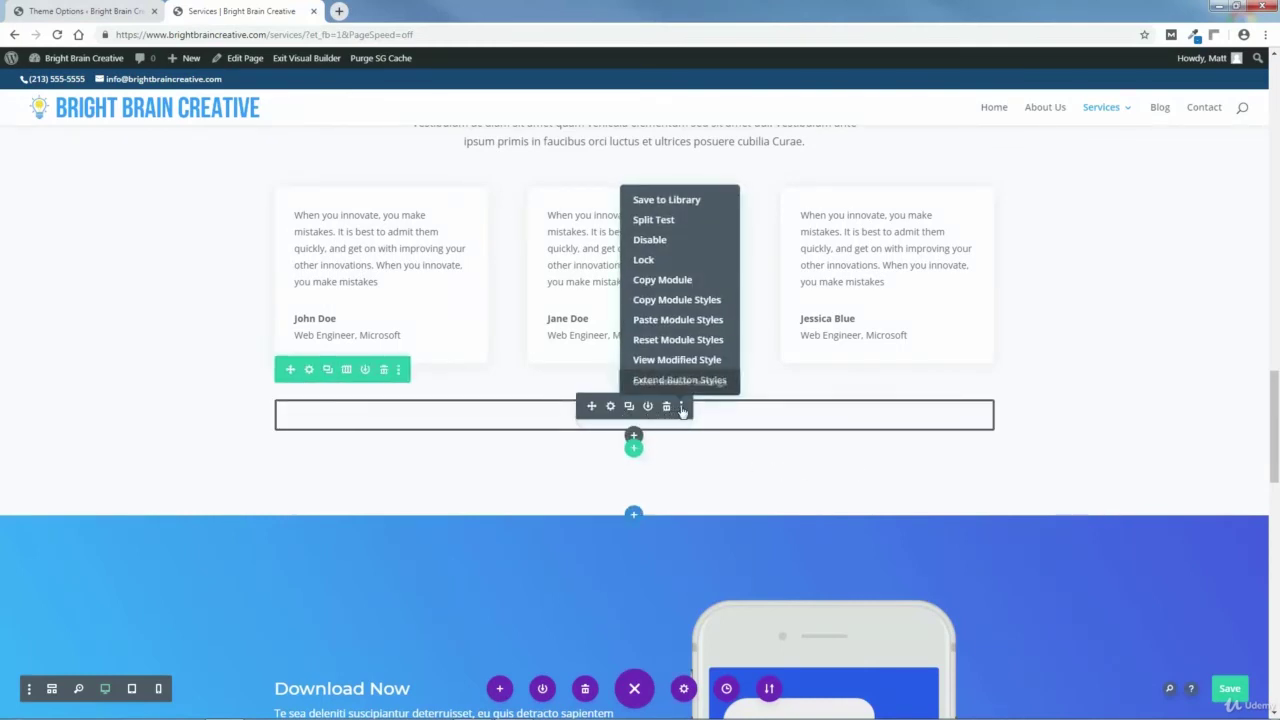
left_click(679, 322)
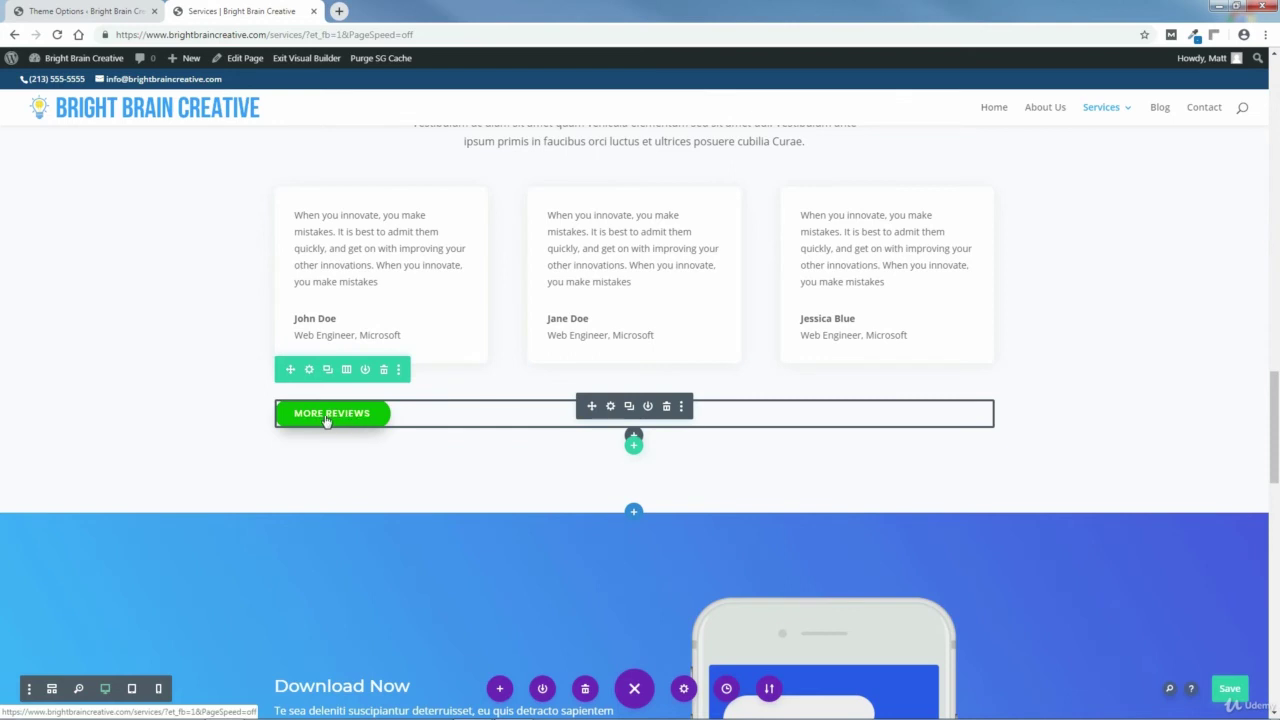
- Set the More Reviews button's alignment to center and save its settings
left_click(611, 407)
left_click(535, 148)
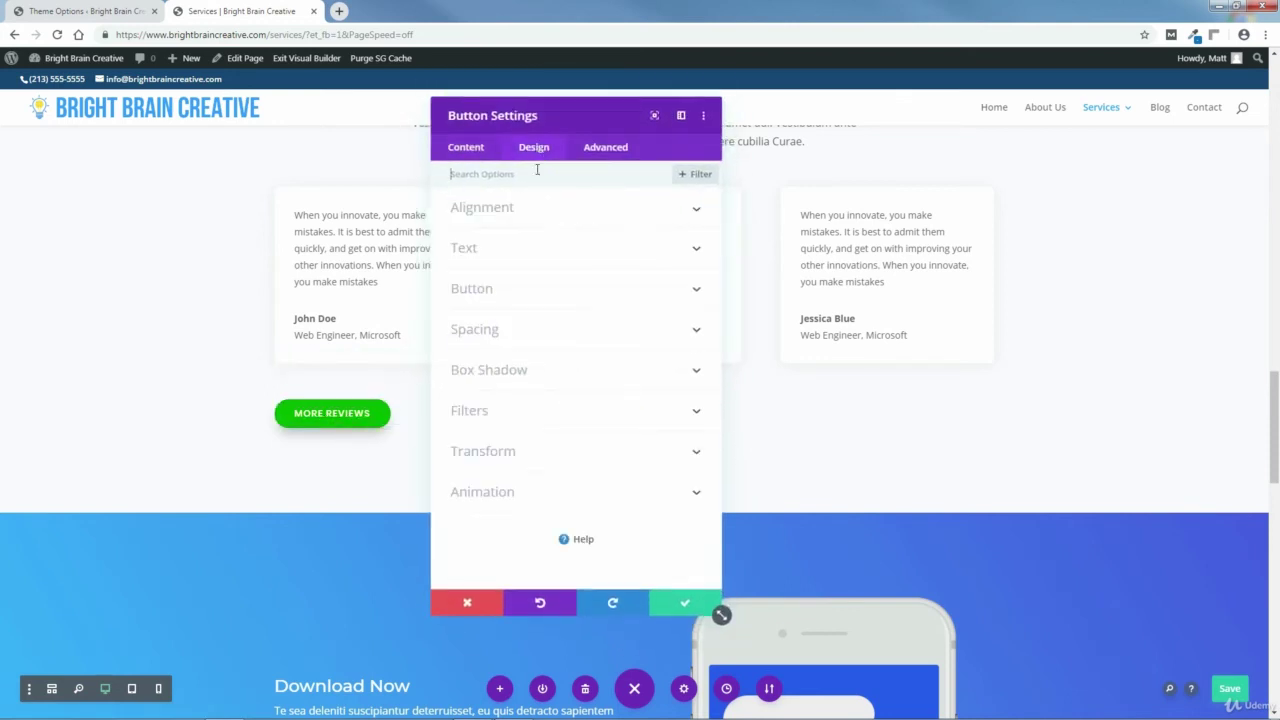
left_click(520, 210)
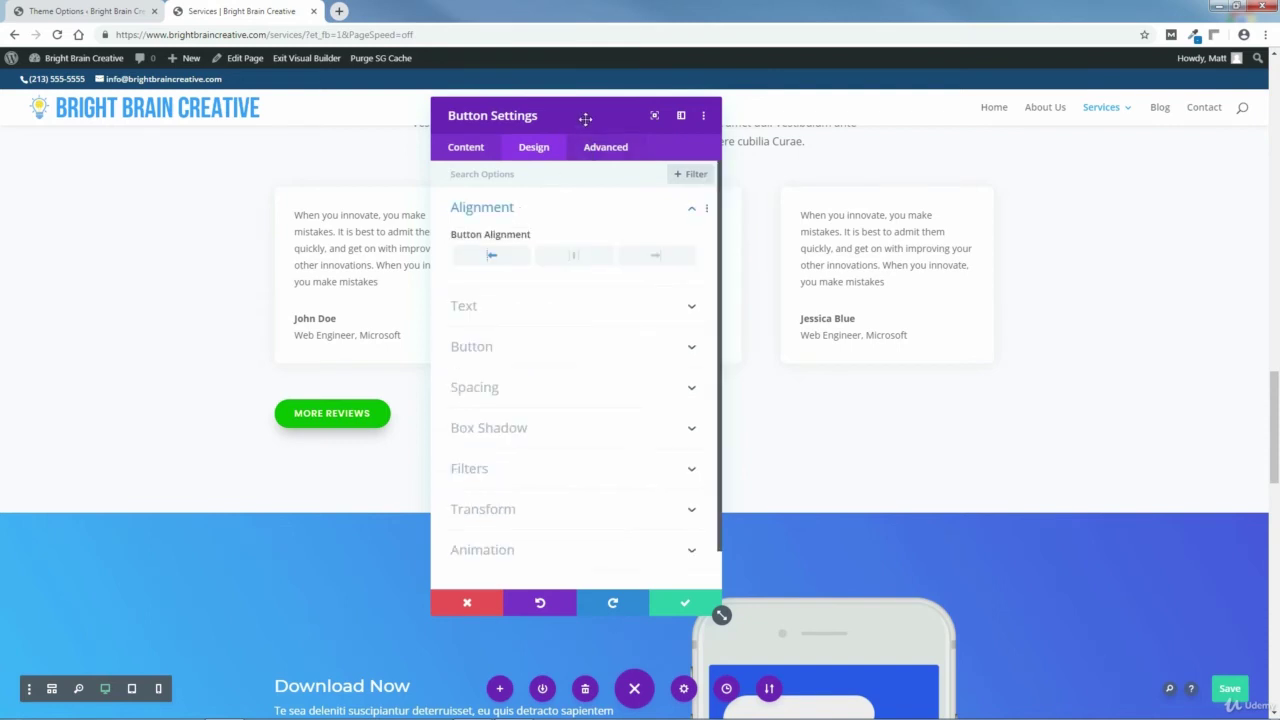
left_click_drag(585, 119, 999, 128)
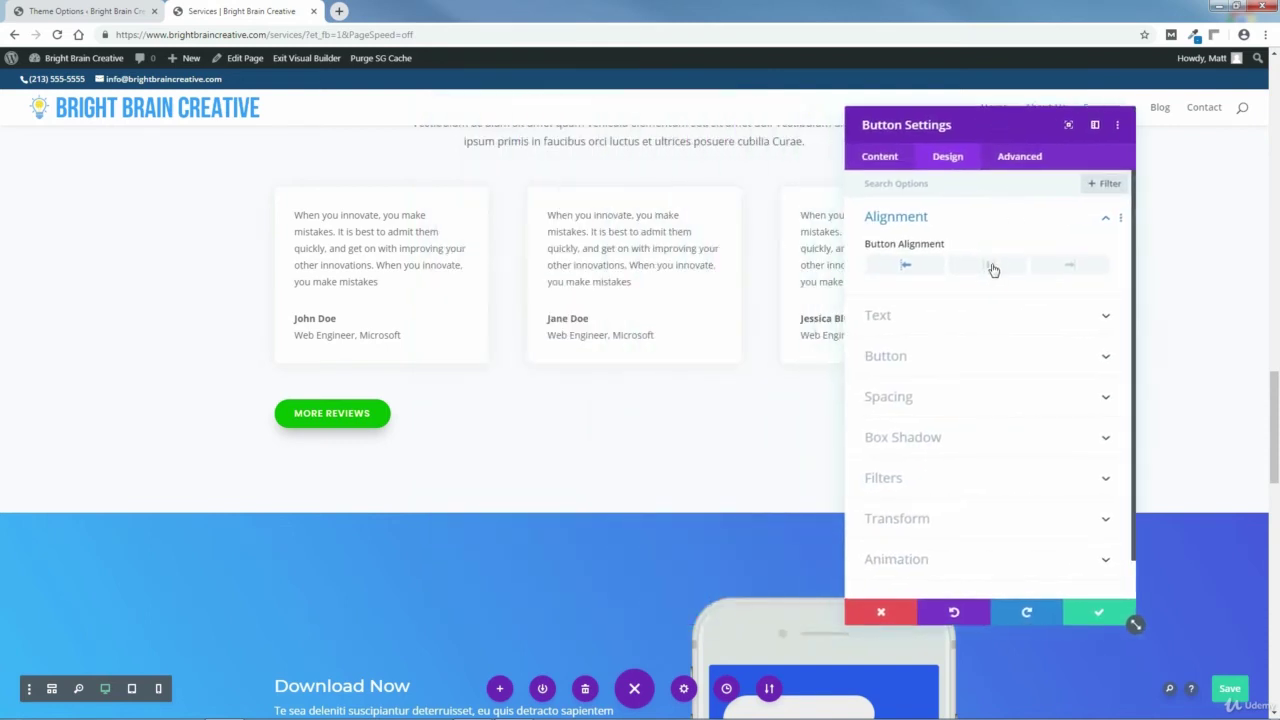
left_click(990, 267)
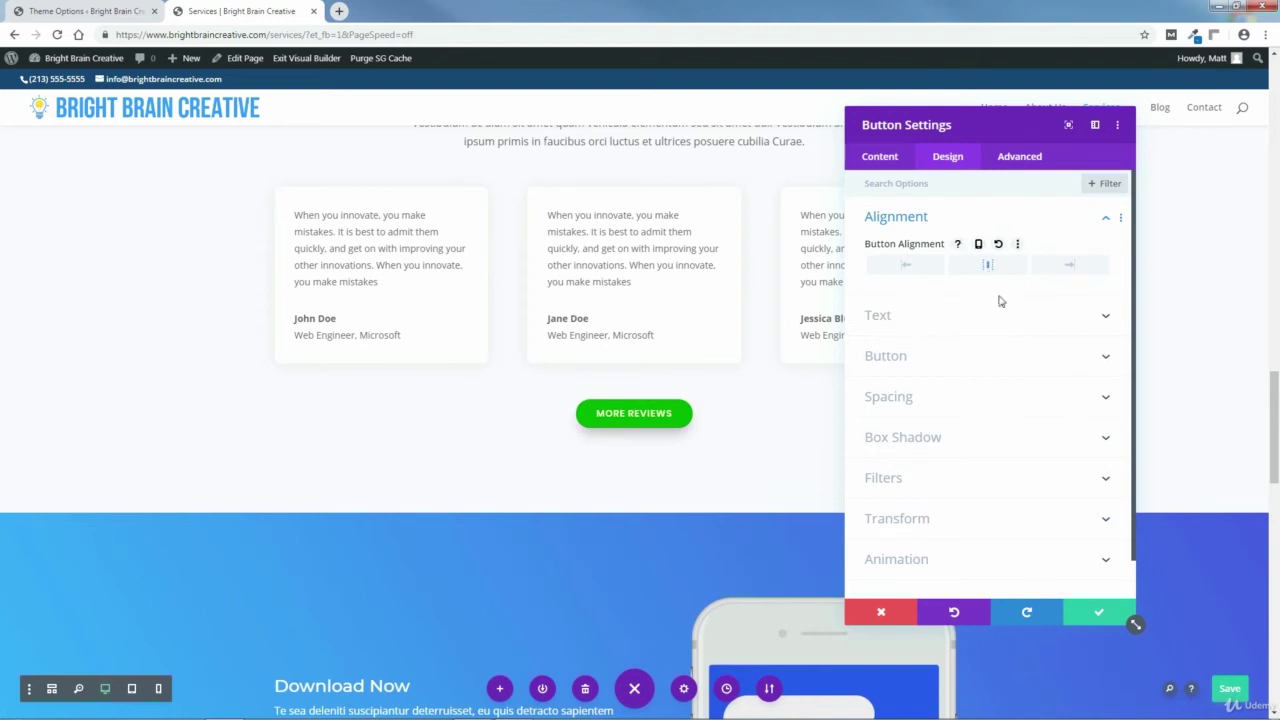
left_click(1092, 611)
- Paste the copied button styles onto the Download App button in the Download Now section
left_click_drag(1276, 400, 1276, 460)
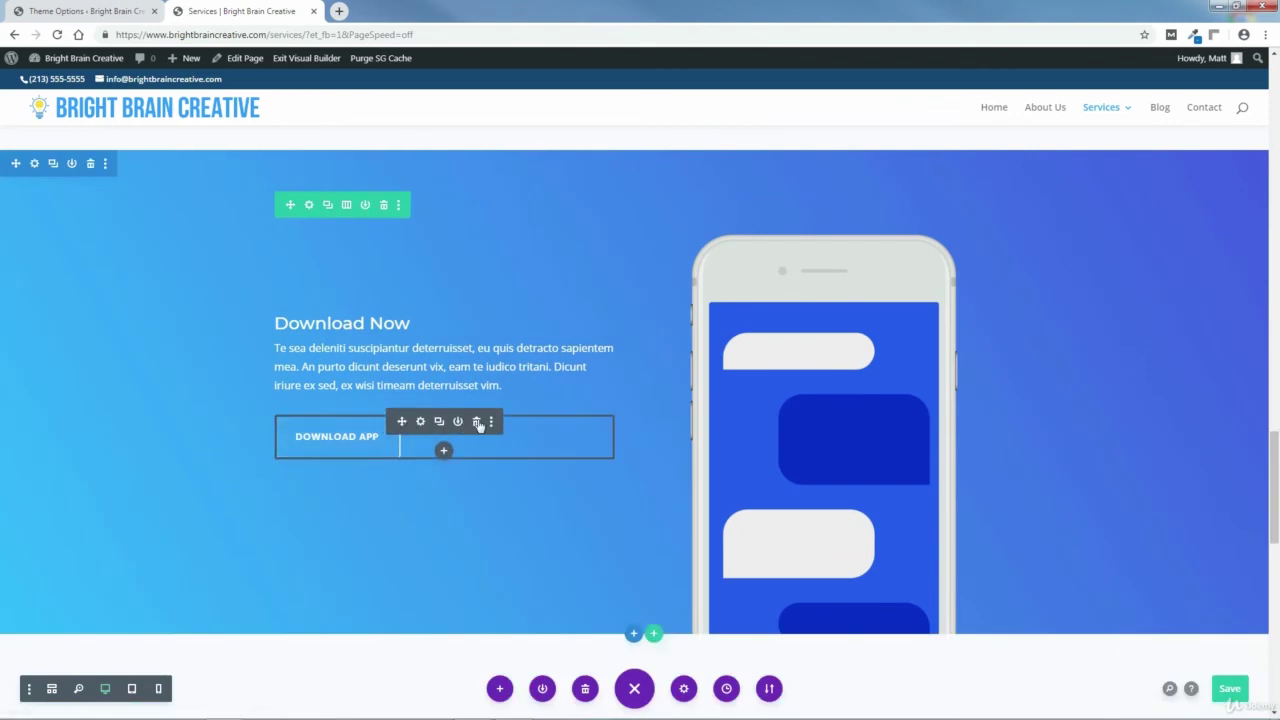
left_click(490, 422)
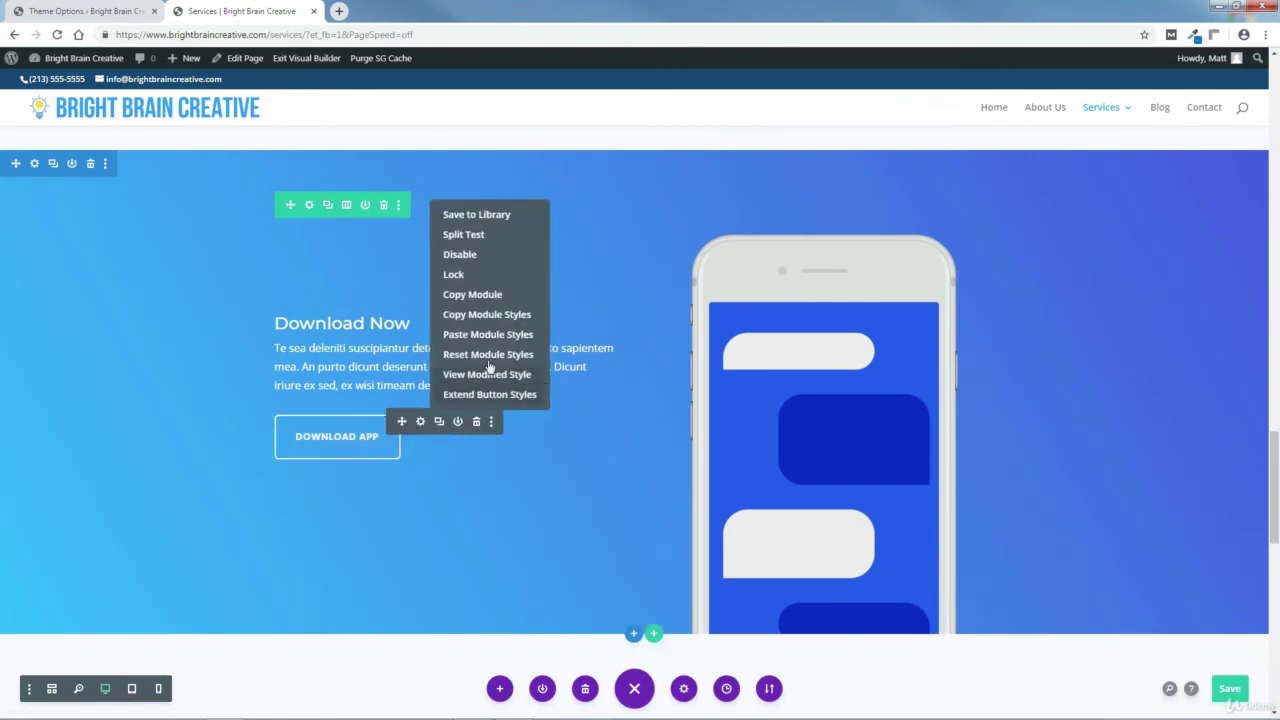
left_click(490, 336)
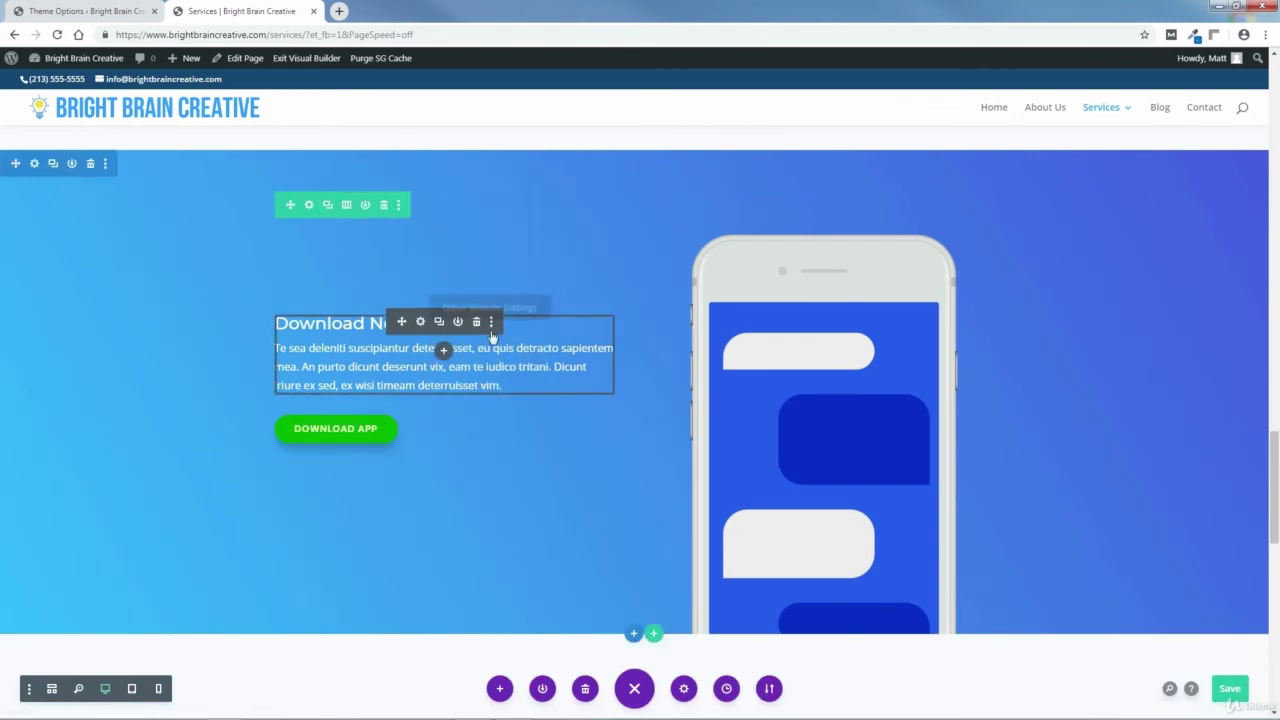
- Paste the copied button styles onto the Read More button below the blog posts
left_click_drag(1275, 450, 1278, 585)
mouse_move(613, 489)
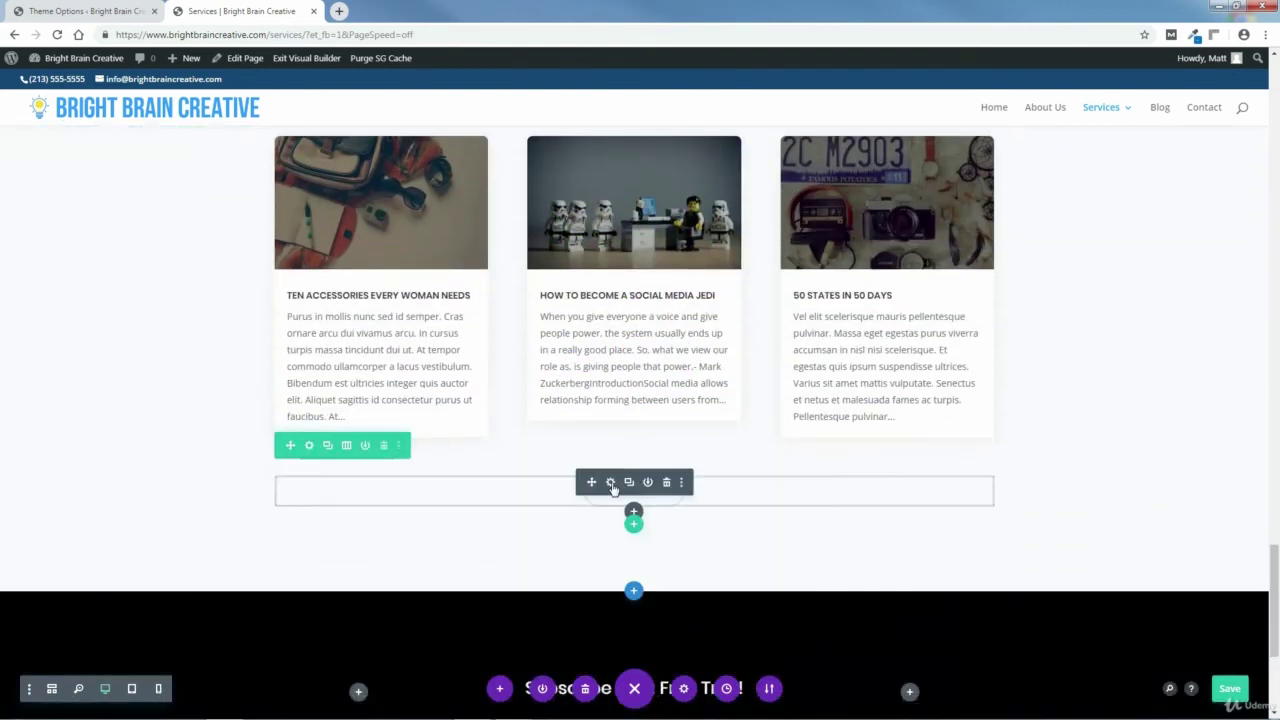
left_click(681, 484)
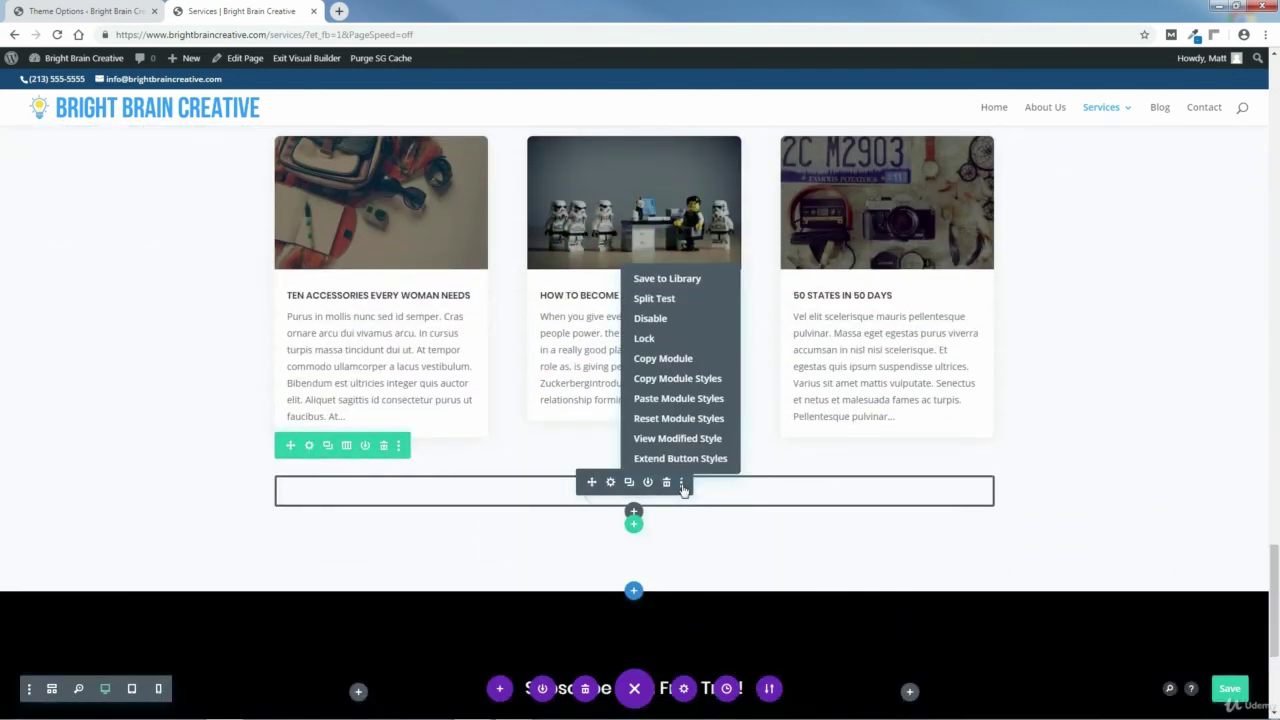
left_click(669, 398)
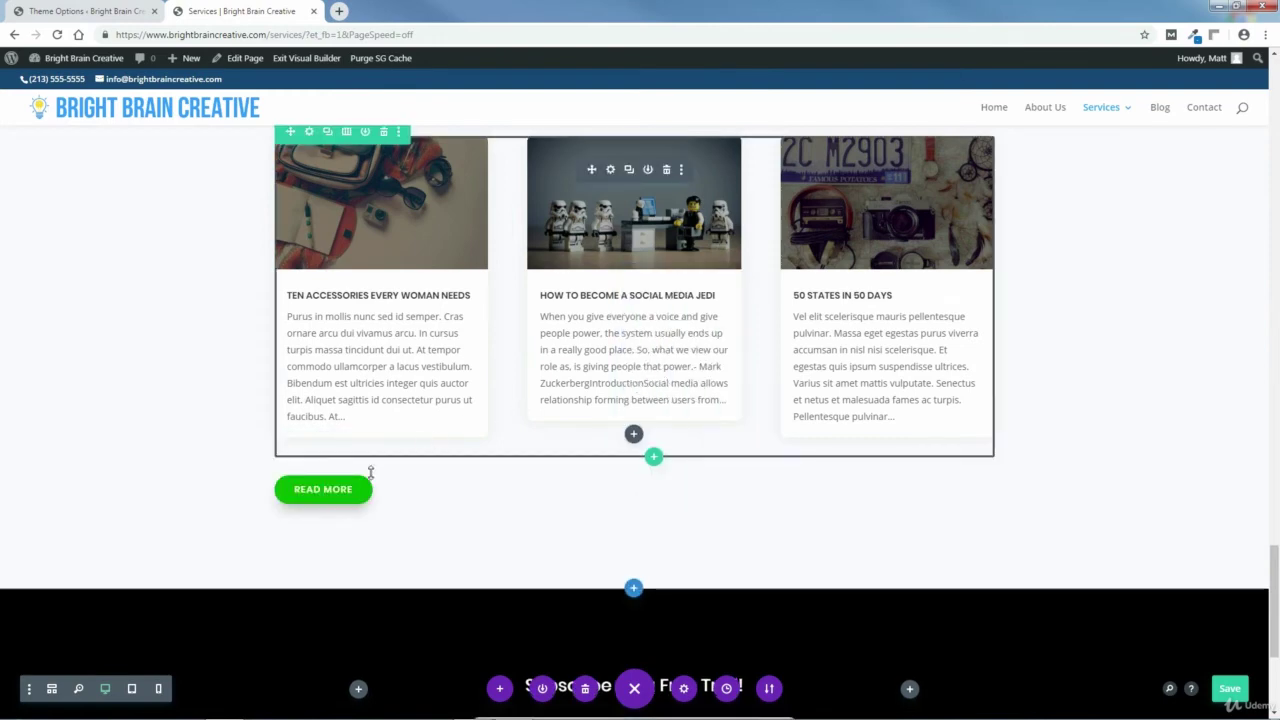
- Center-align the Read More button, save its settings and save the Services page
left_click(611, 483)
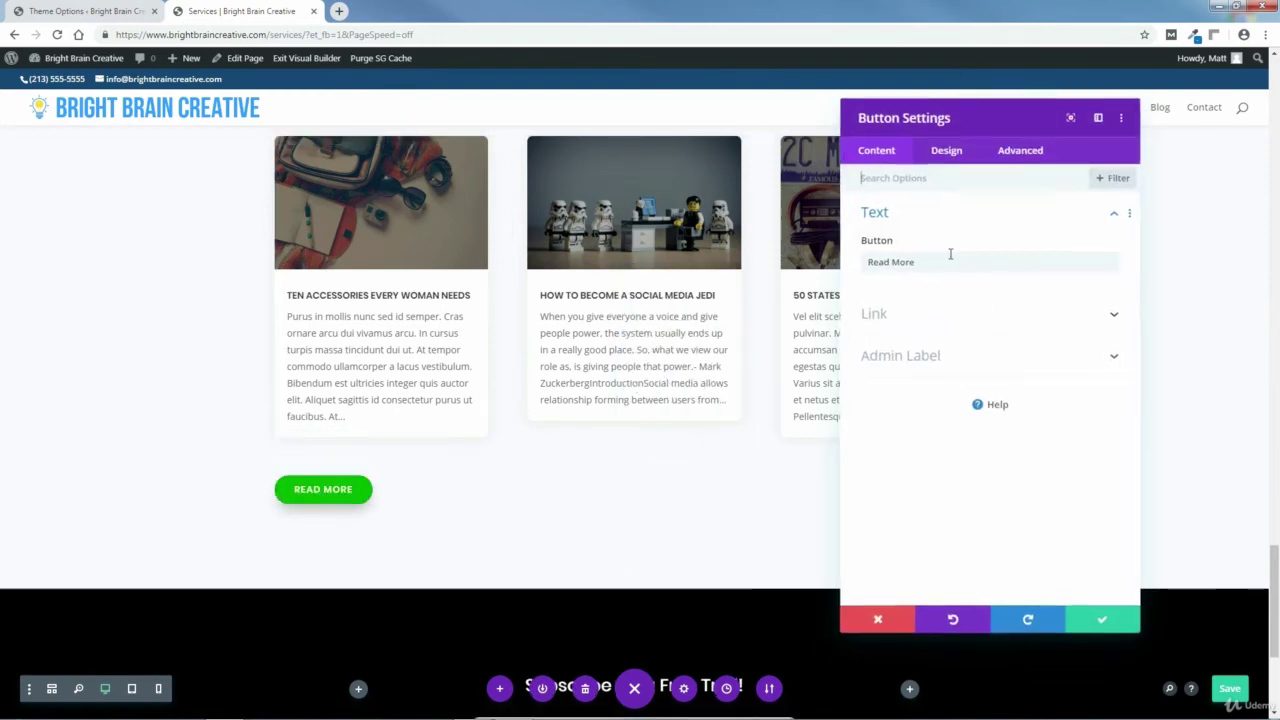
left_click(948, 158)
left_click(918, 217)
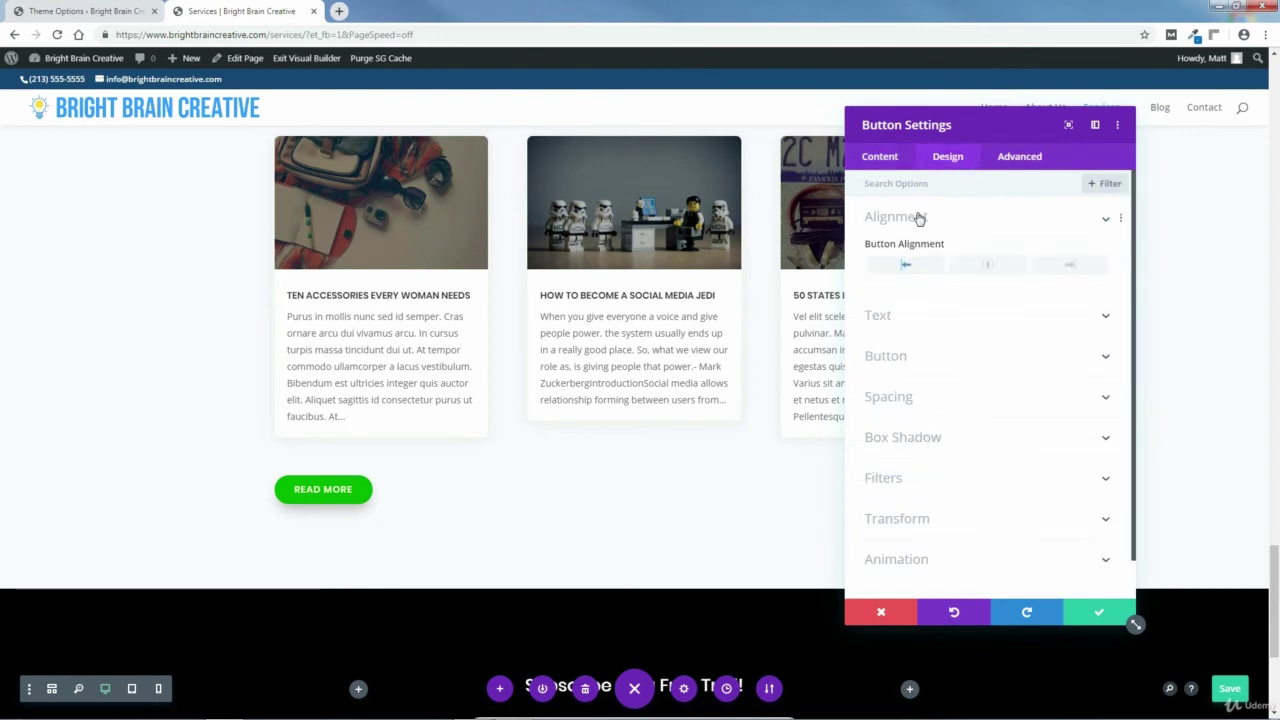
left_click(991, 266)
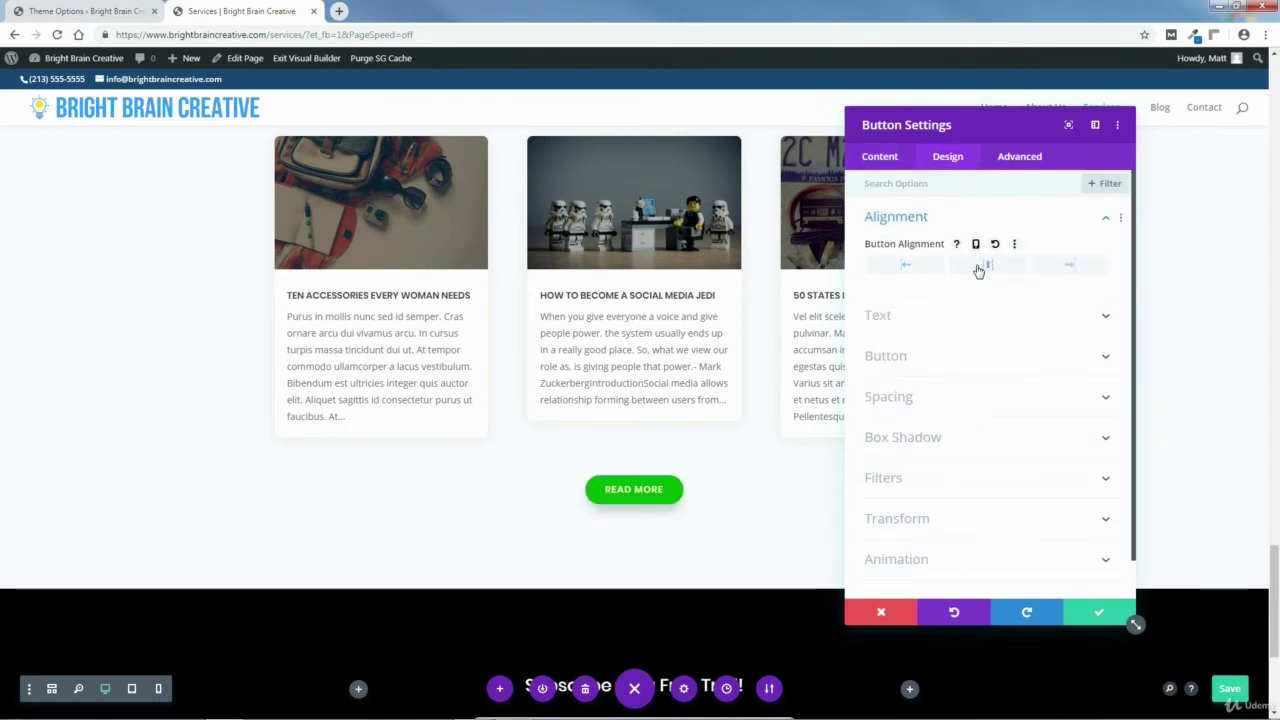
left_click(1095, 617)
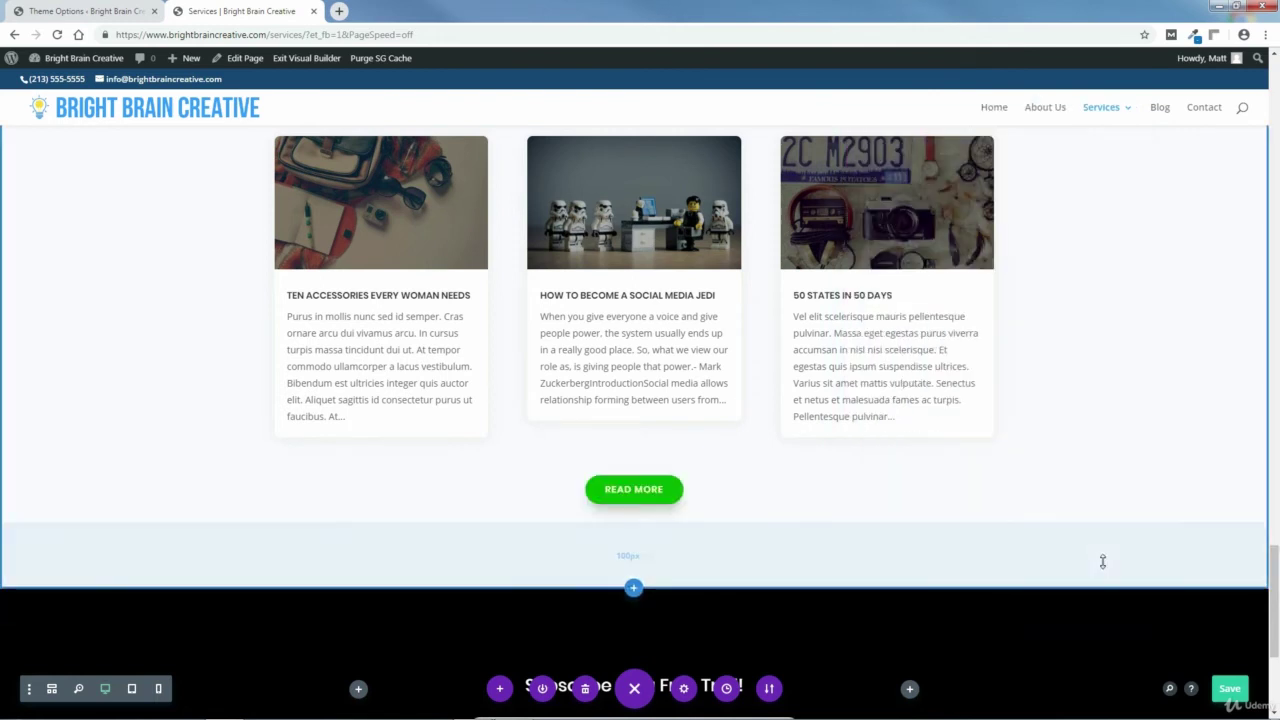
left_click_drag(1276, 580, 1240, 104)
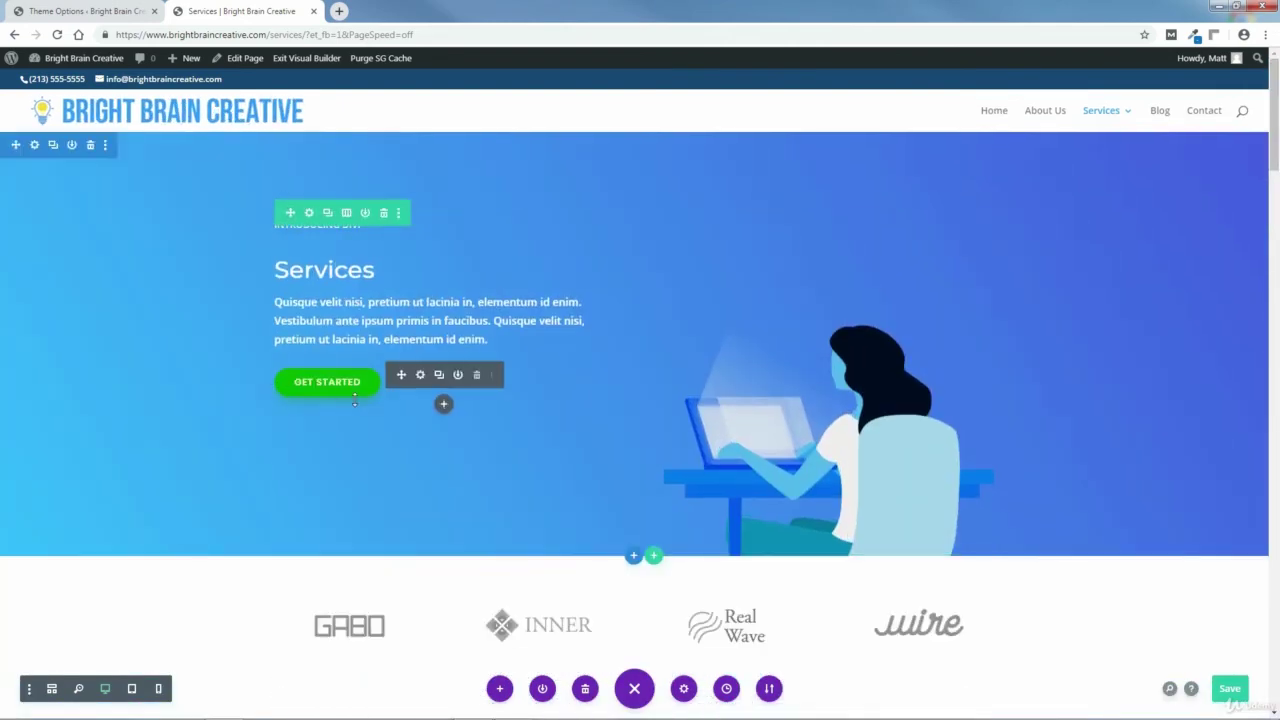
left_click(1229, 688)
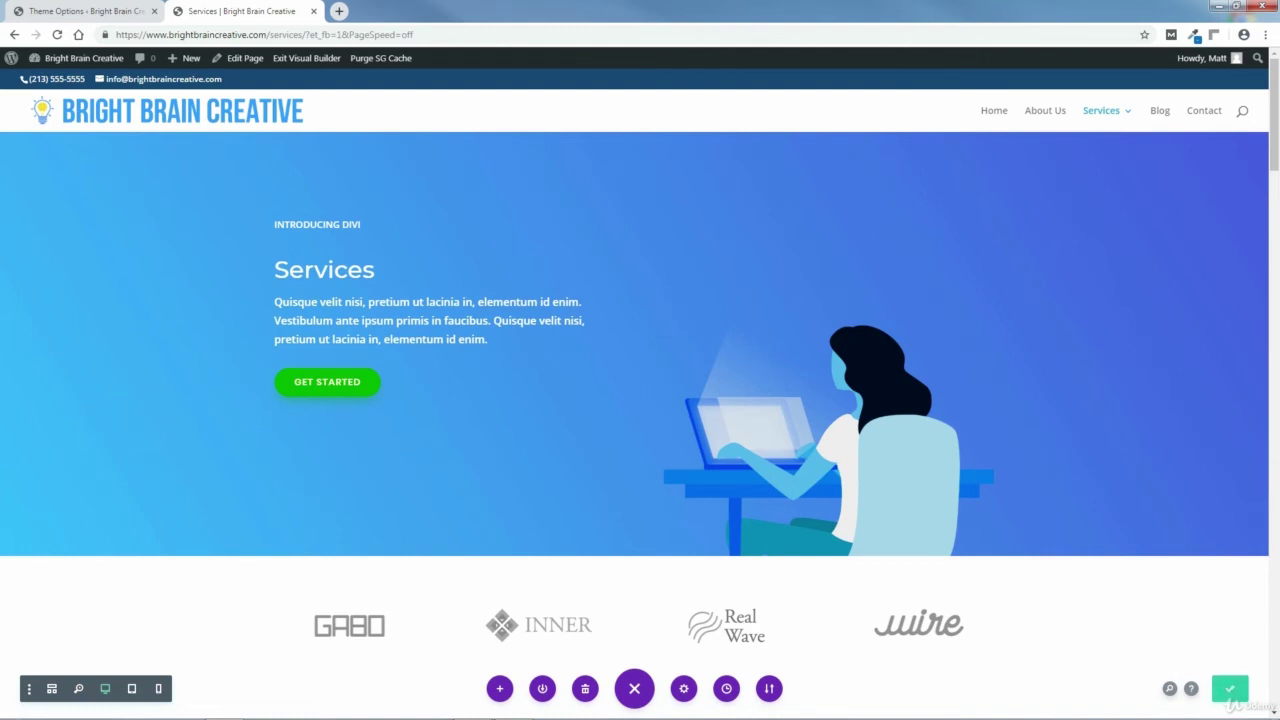
- Set the Heading 2 text color of the World-Class Productivity text module to white
scroll(794, 249, "down", 7)
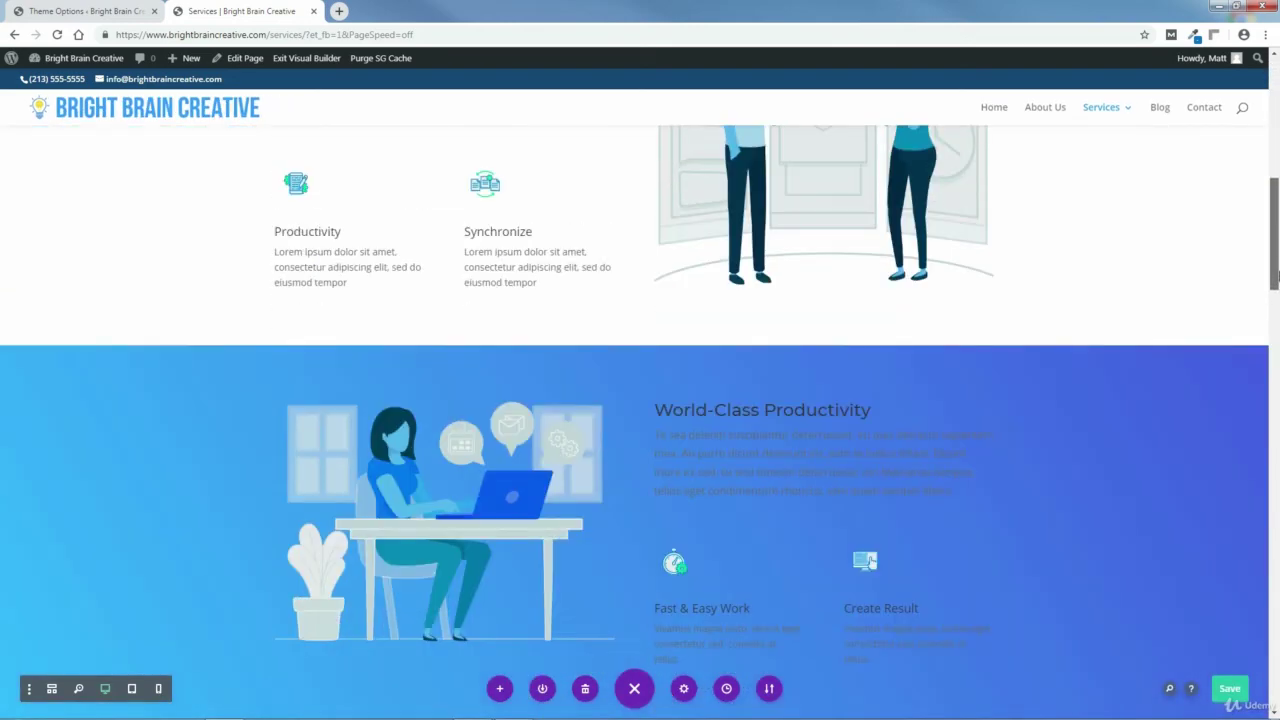
left_click_drag(1278, 276, 1276, 304)
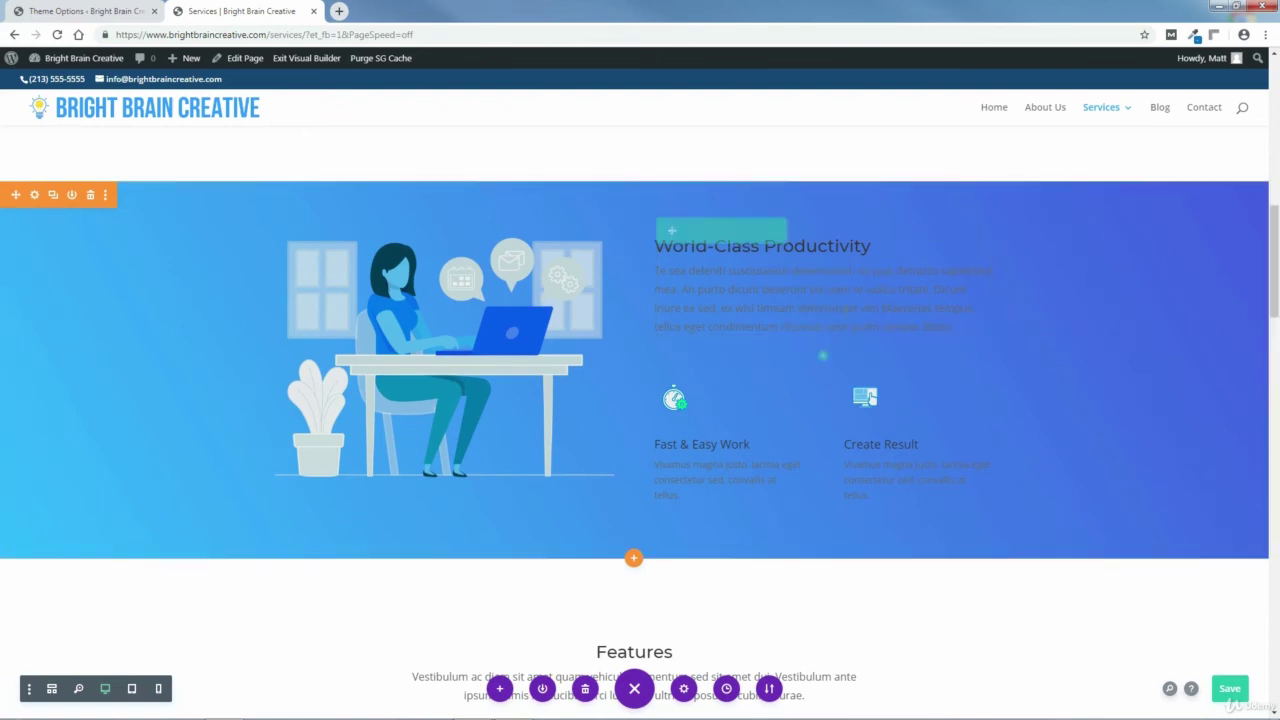
left_click(800, 271)
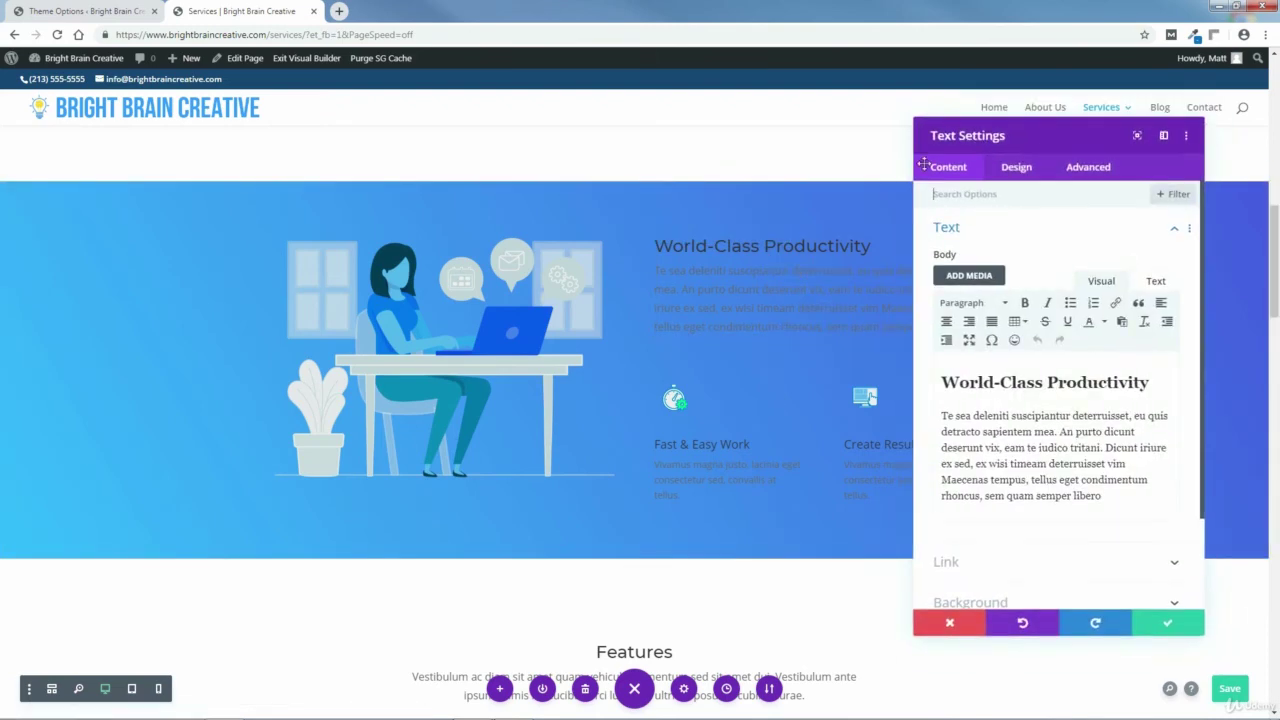
left_click_drag(1014, 137, 465, 167)
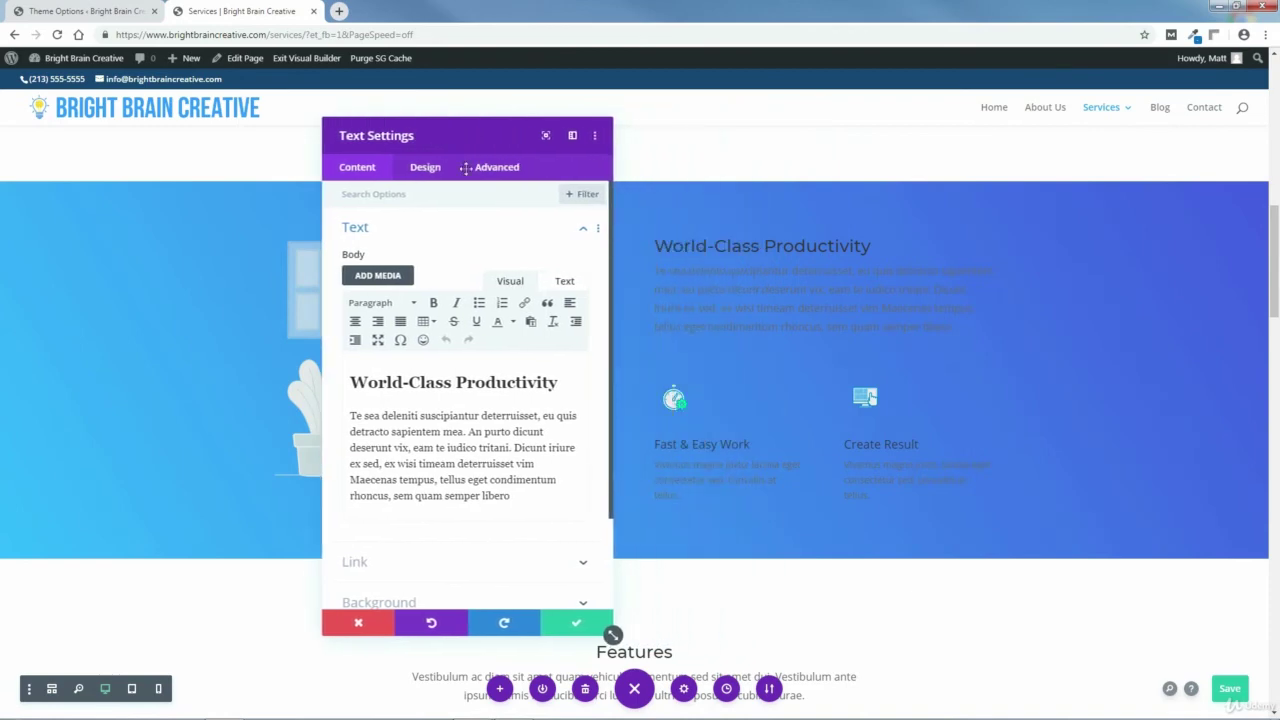
left_click(556, 382)
left_click_drag(556, 382, 475, 383)
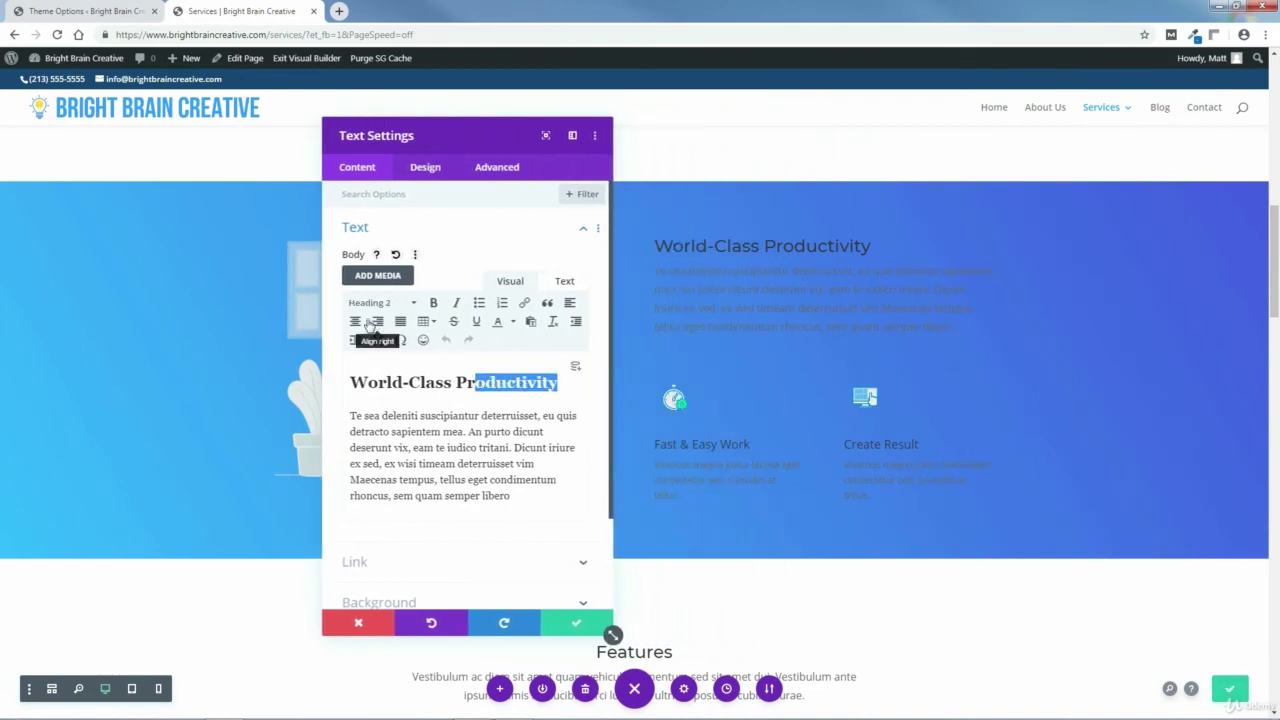
left_click(425, 167)
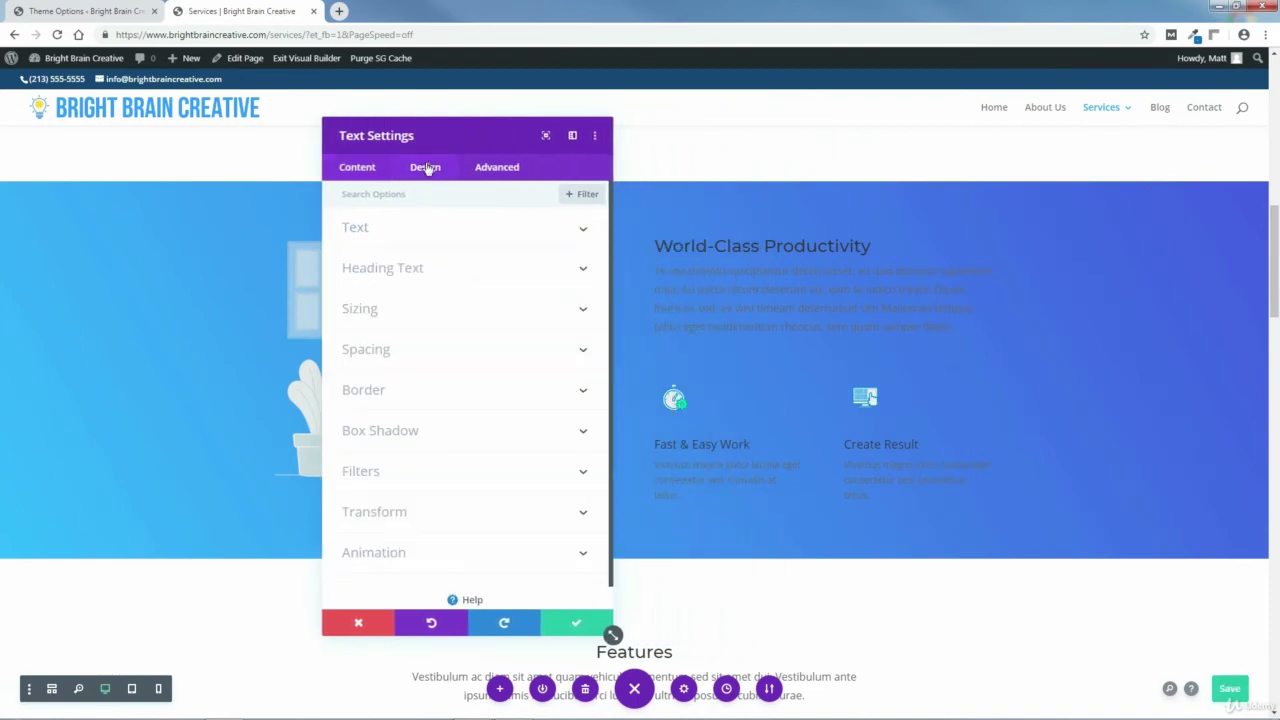
left_click(404, 270)
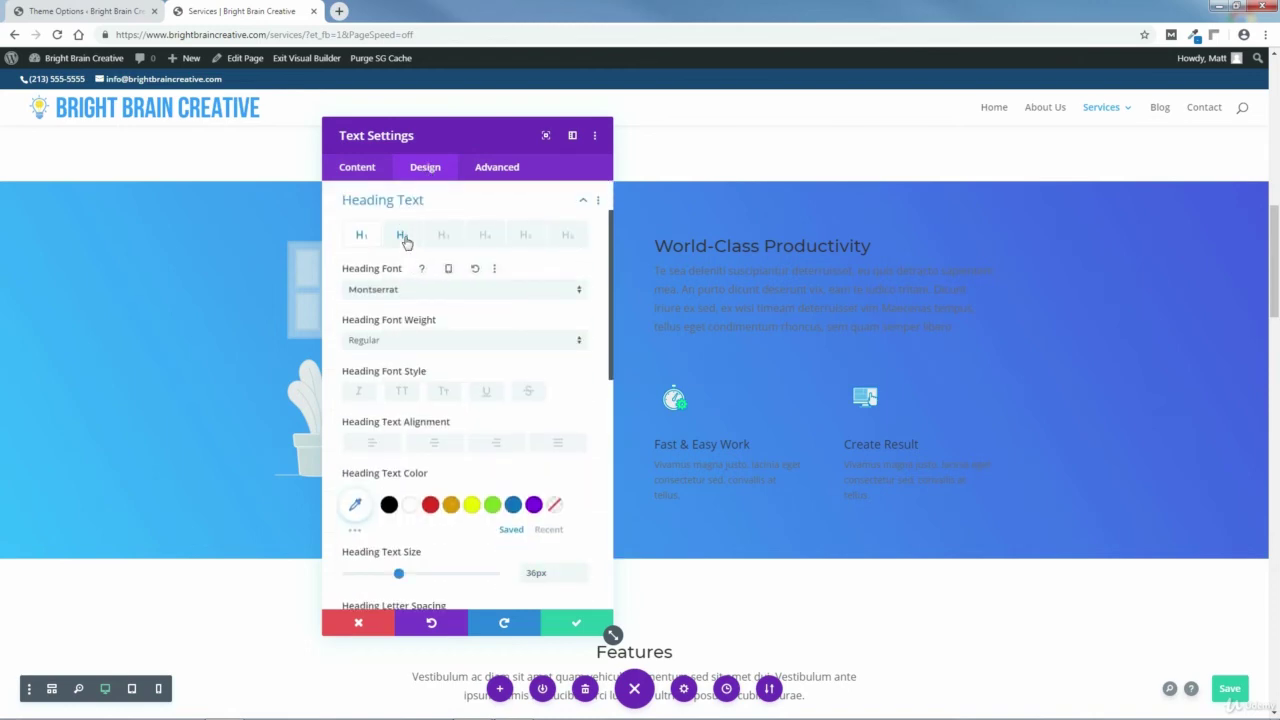
left_click(404, 237)
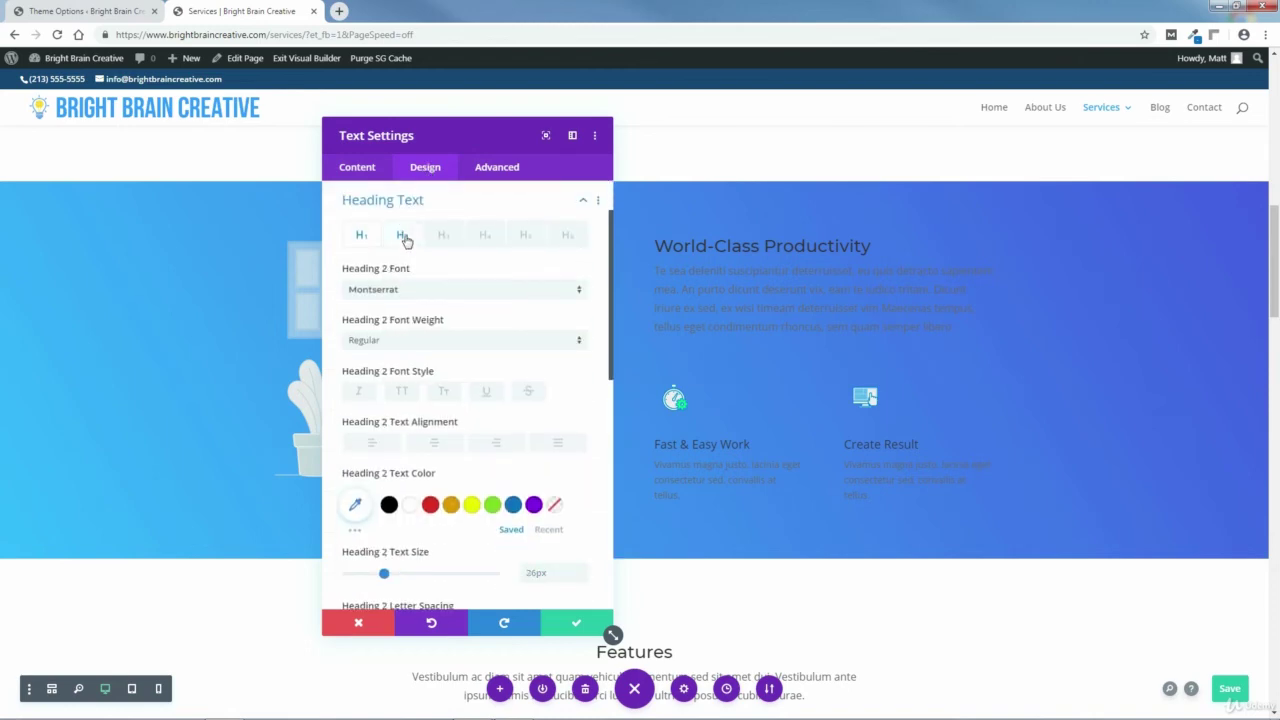
left_click(409, 505)
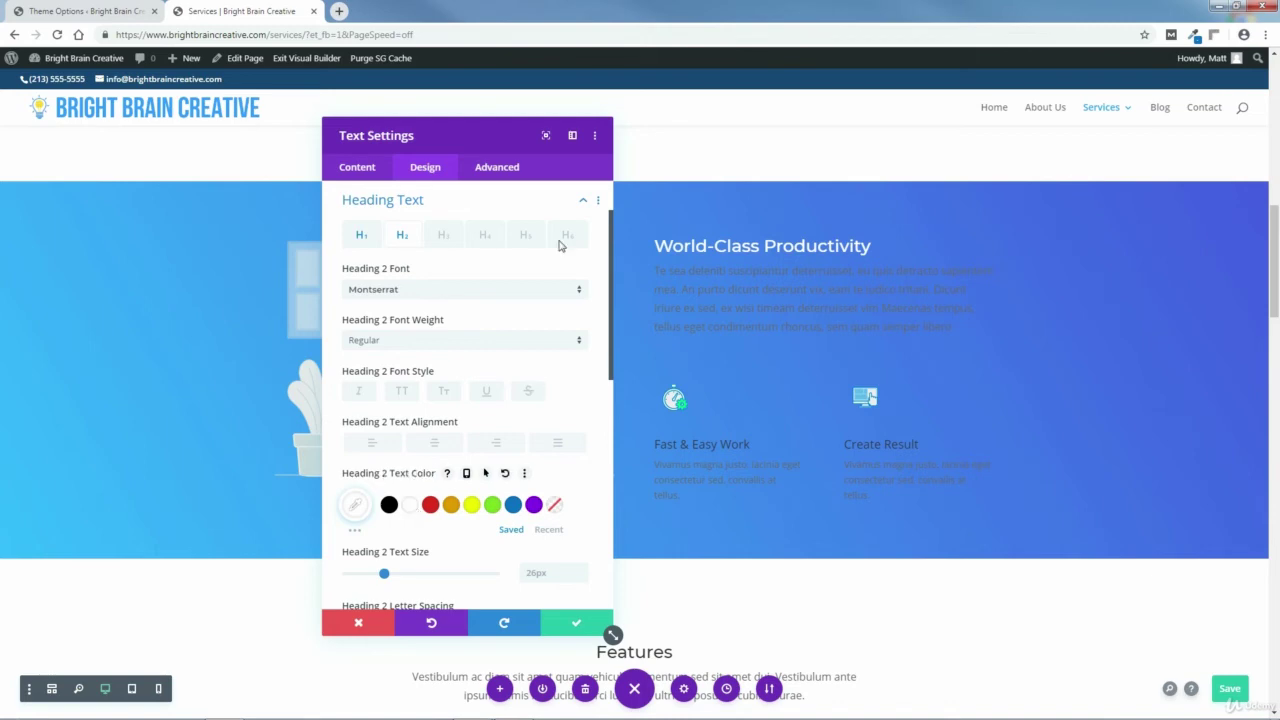
left_click(582, 205)
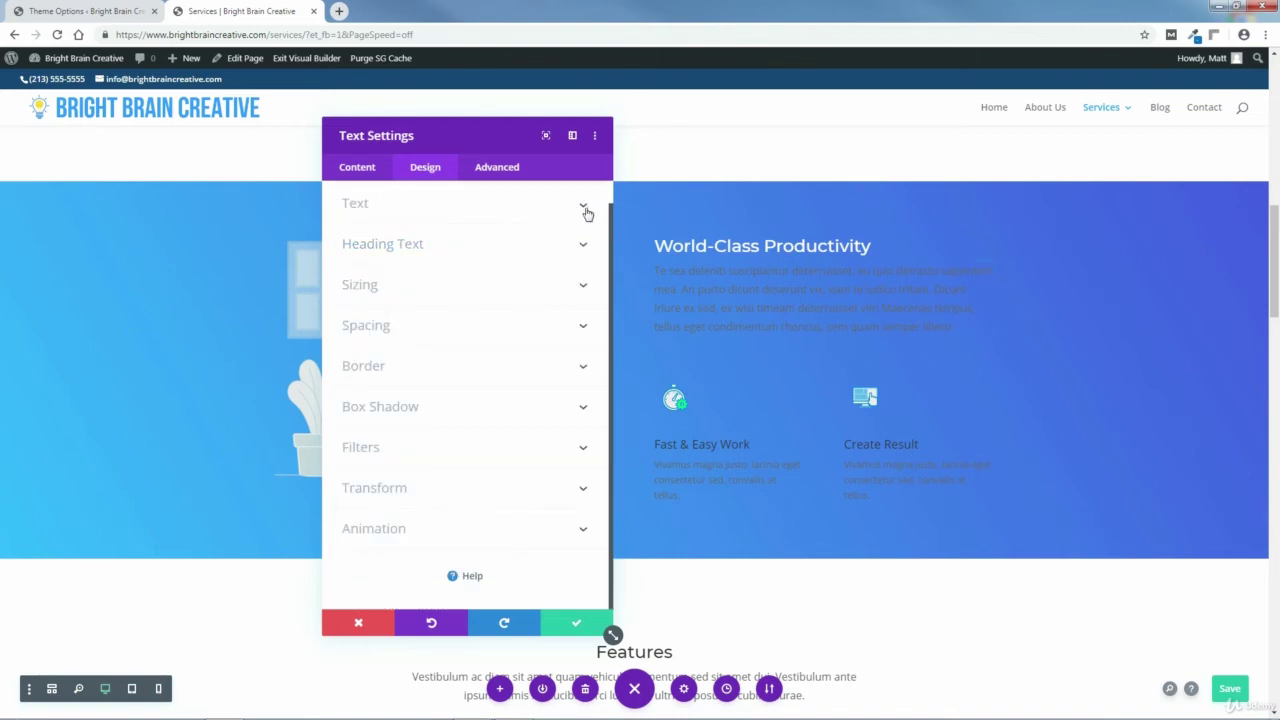
- Set the body text color of the World-Class Productivity text module to white and save its settings
left_click(585, 207)
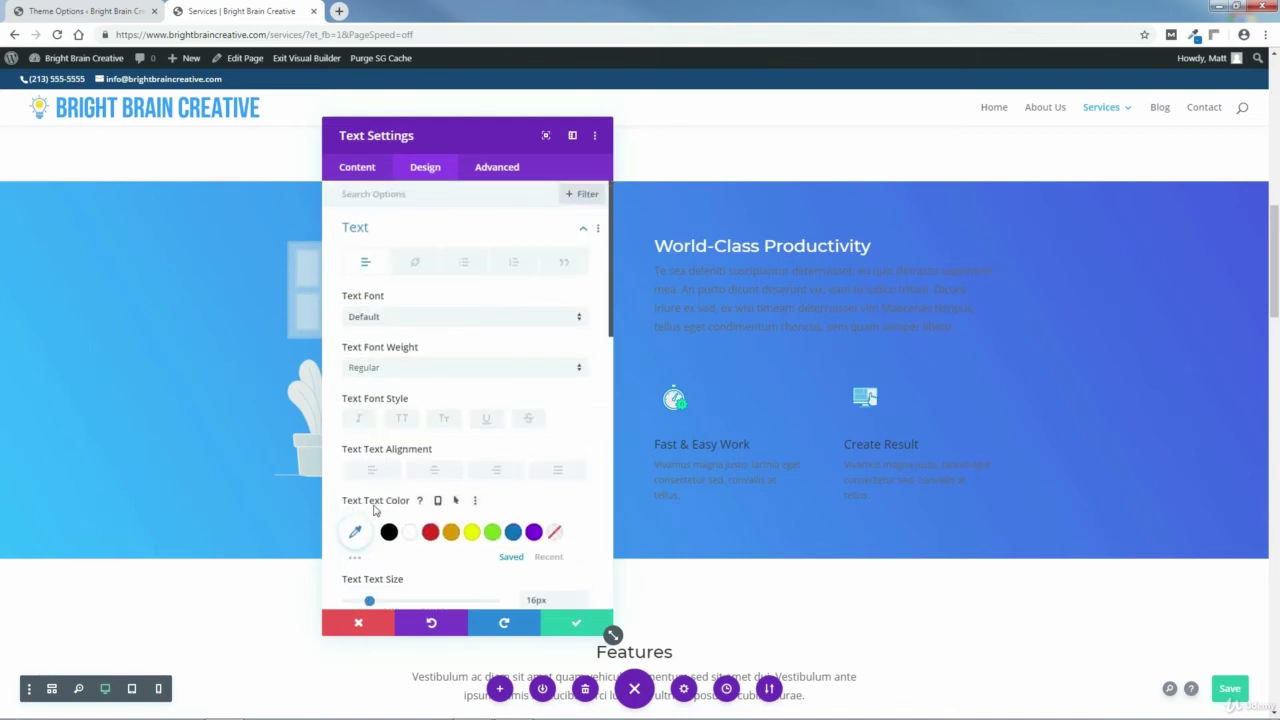
left_click(410, 532)
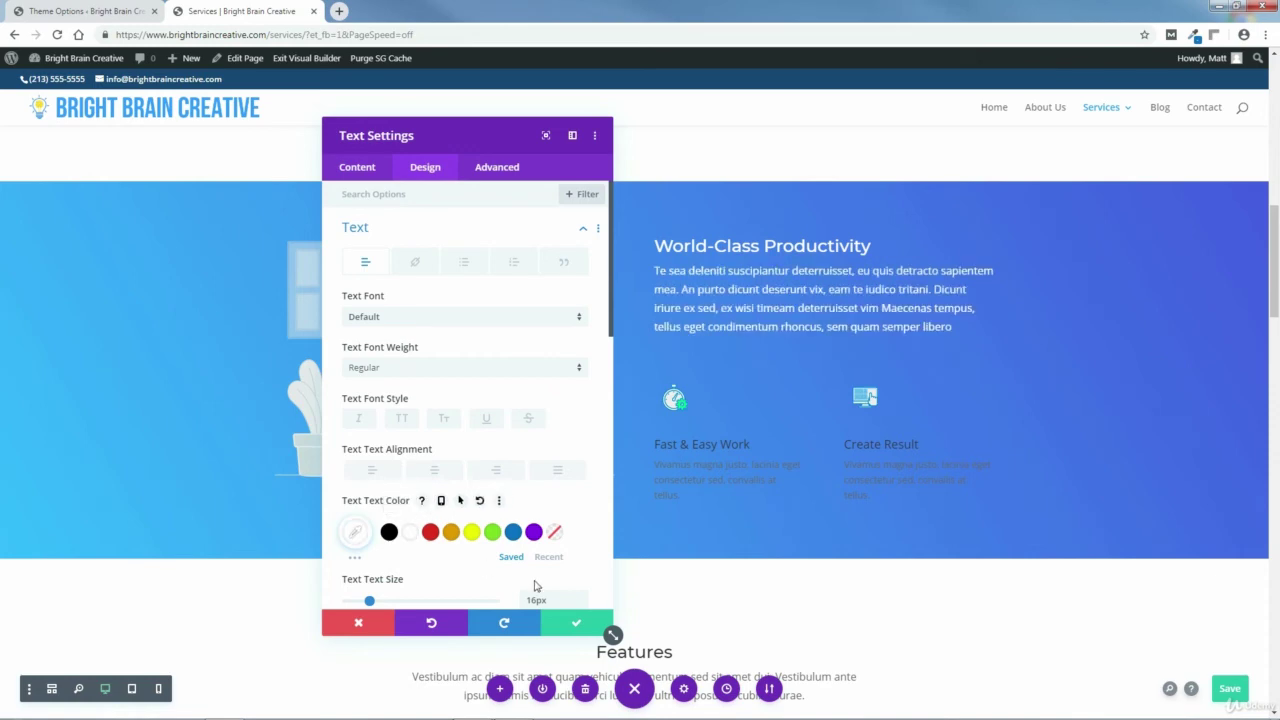
left_click(576, 623)
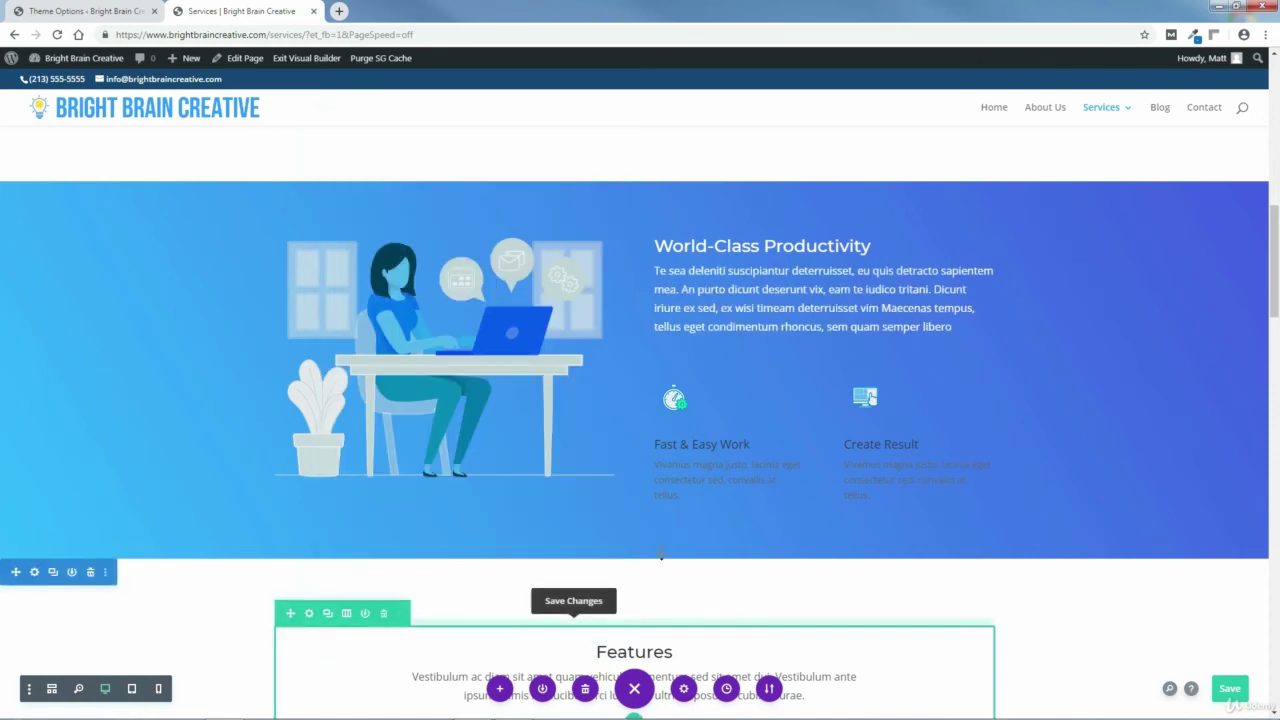
- Set the Heading 4 of the Fast & Easy Work text module to the Montserrat font in white
mouse_move(726, 469)
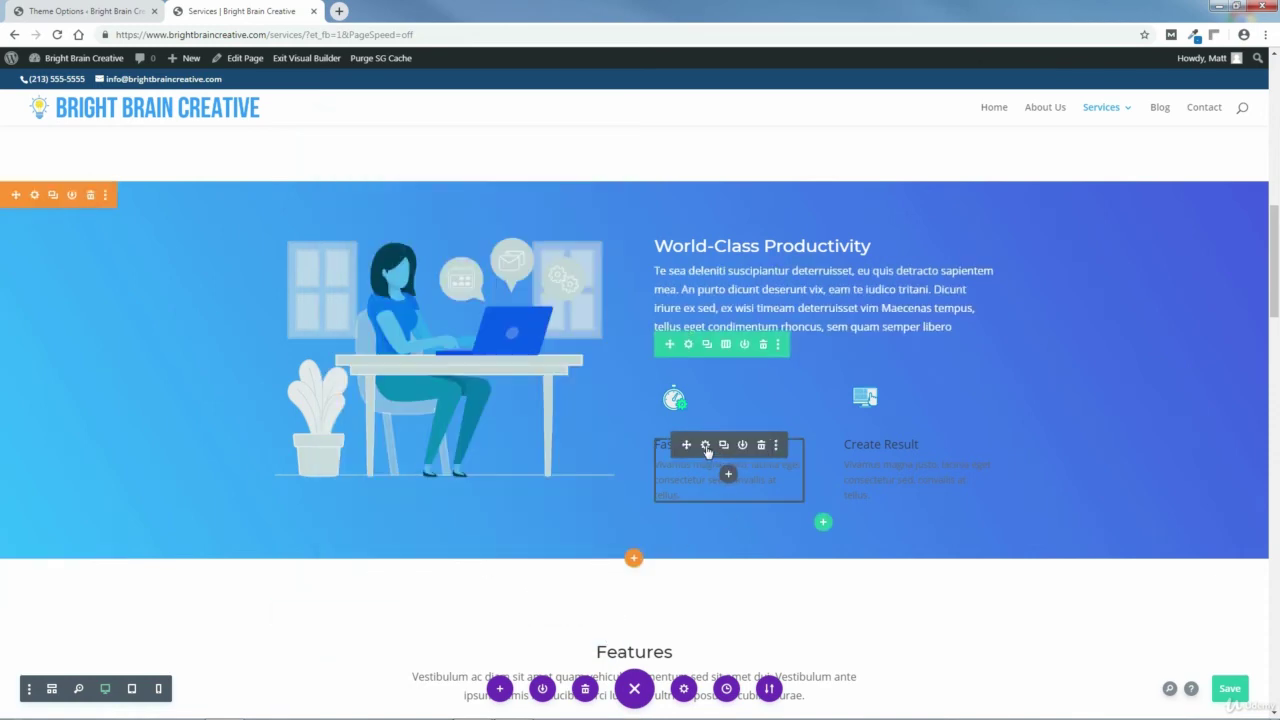
left_click(705, 445)
left_click_drag(448, 379, 402, 379)
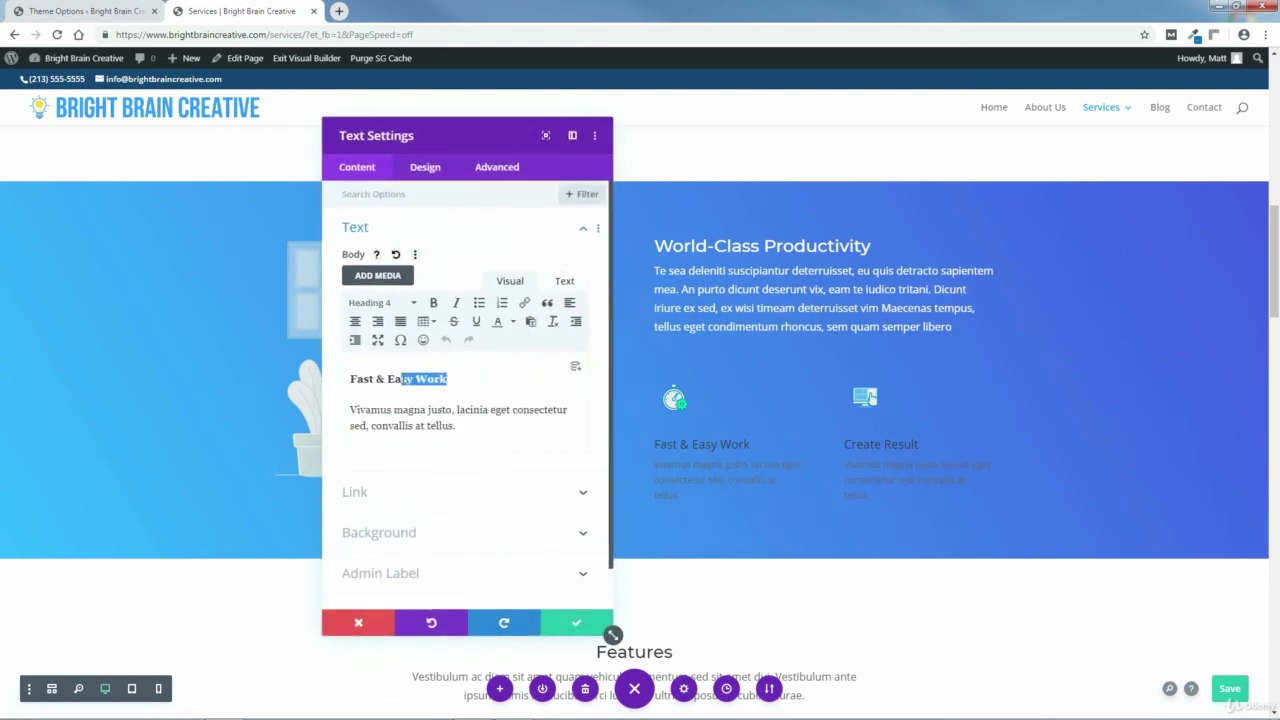
left_click(425, 168)
left_click(395, 198)
left_click(378, 270)
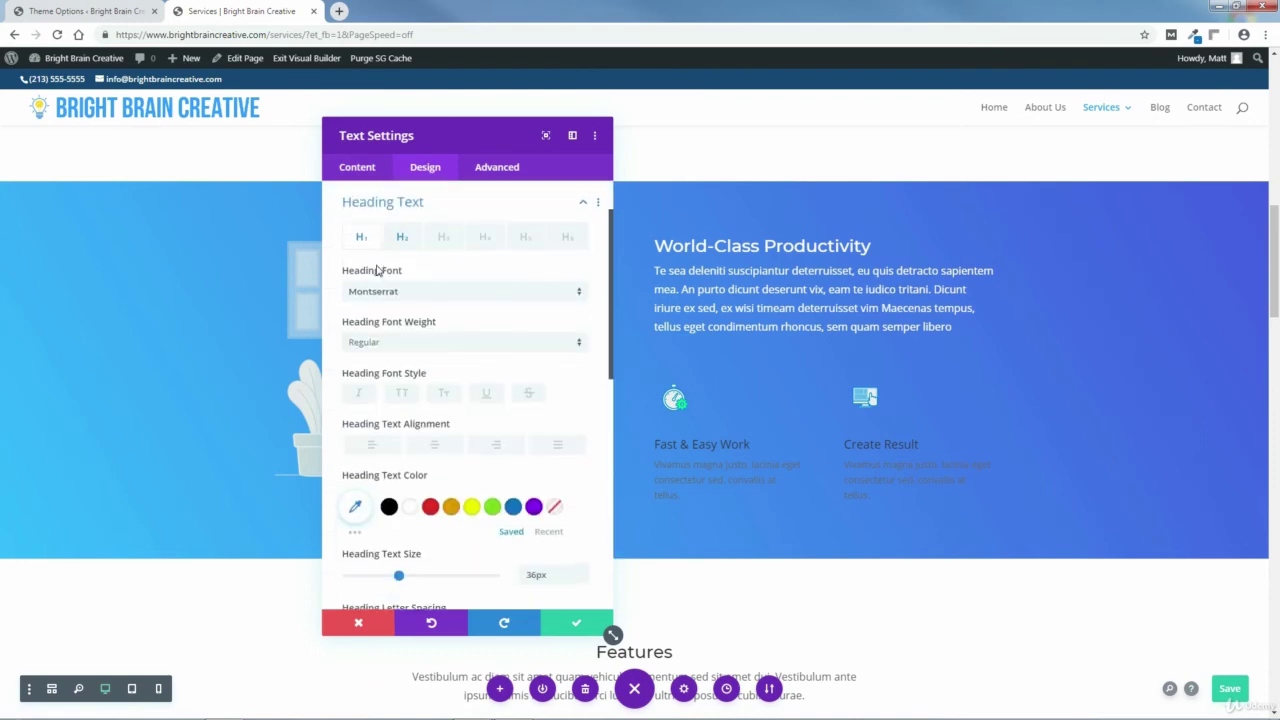
left_click(485, 238)
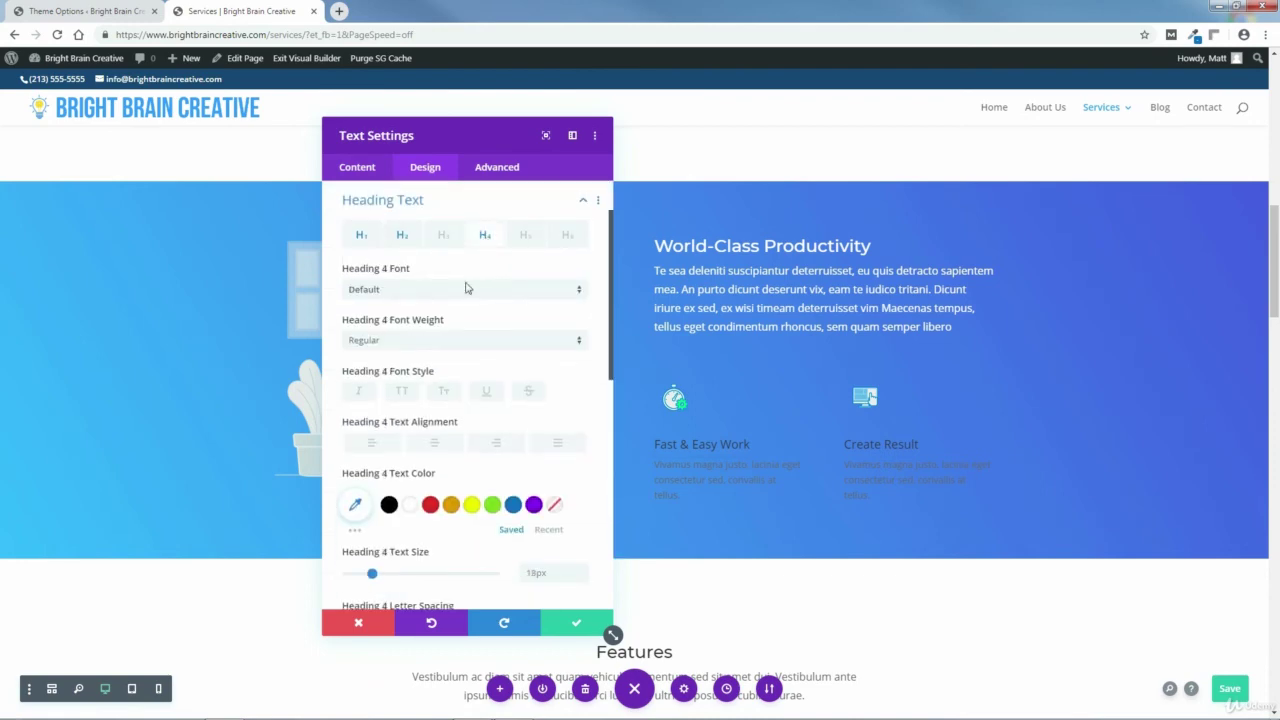
left_click(389, 289)
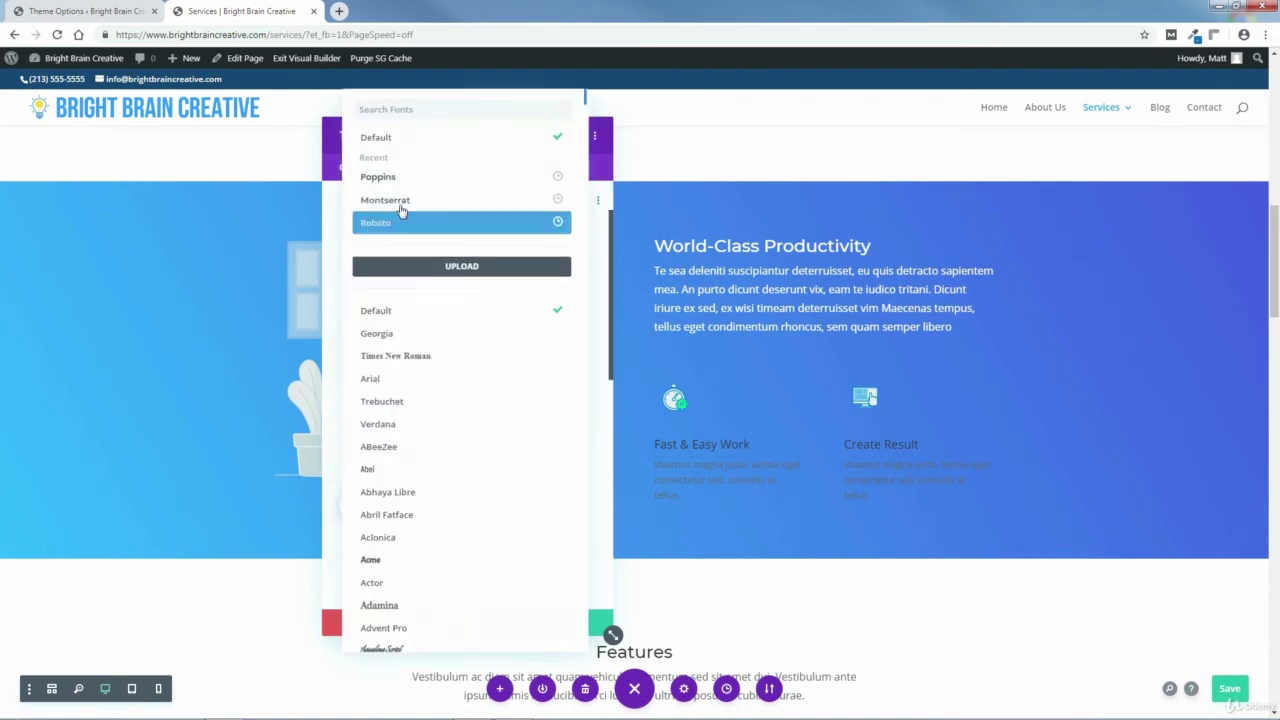
left_click(401, 202)
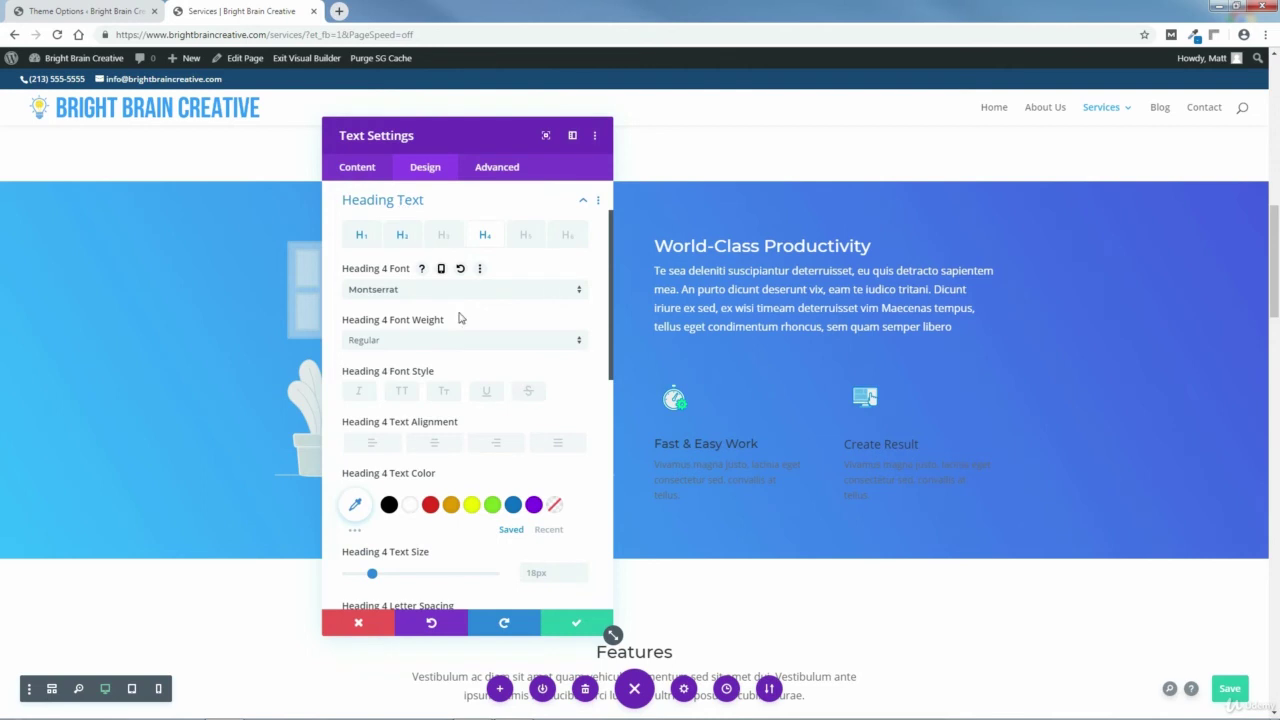
left_click(410, 504)
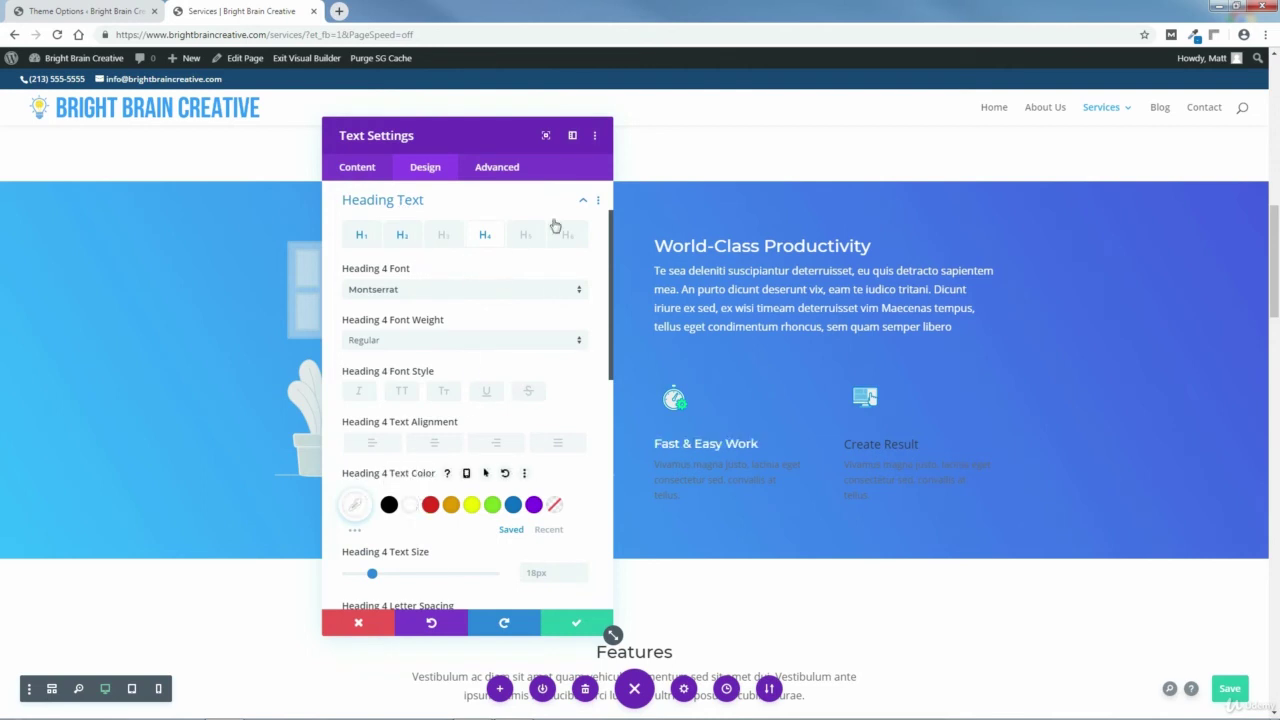
- Set the body text color of the Fast & Easy Work text module to white and save its settings
left_click(586, 204)
left_click(584, 208)
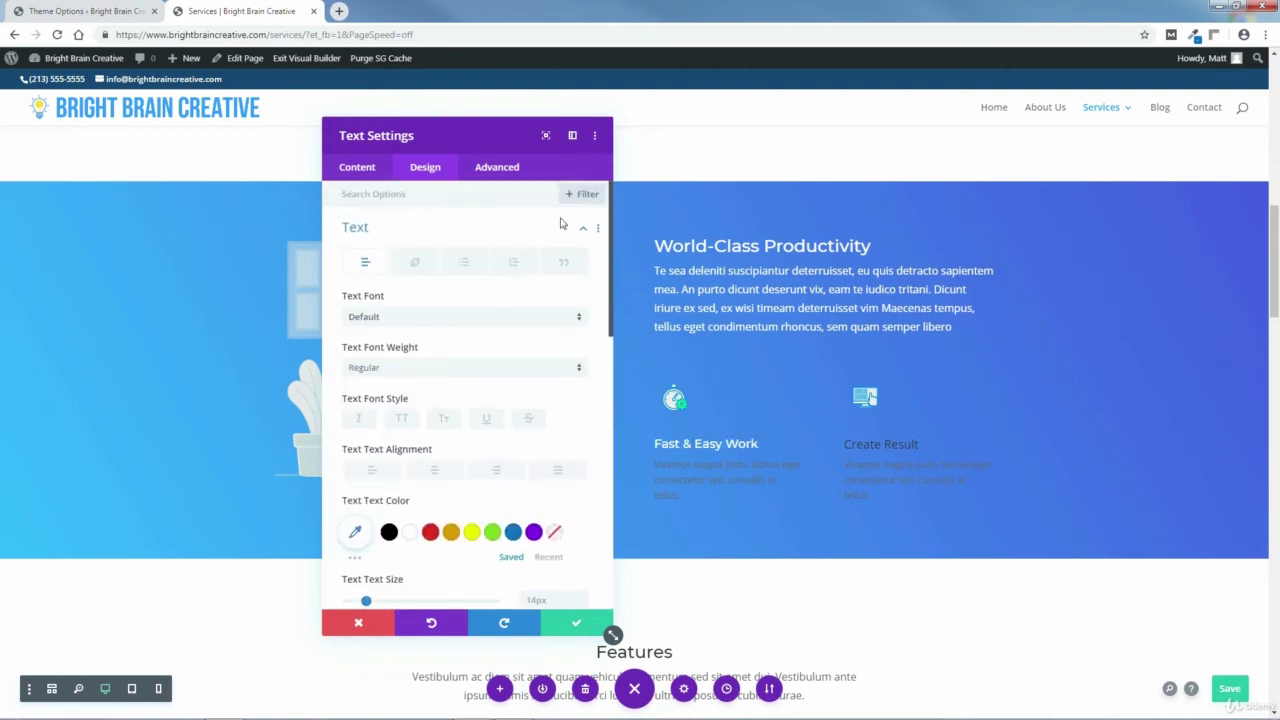
left_click(411, 531)
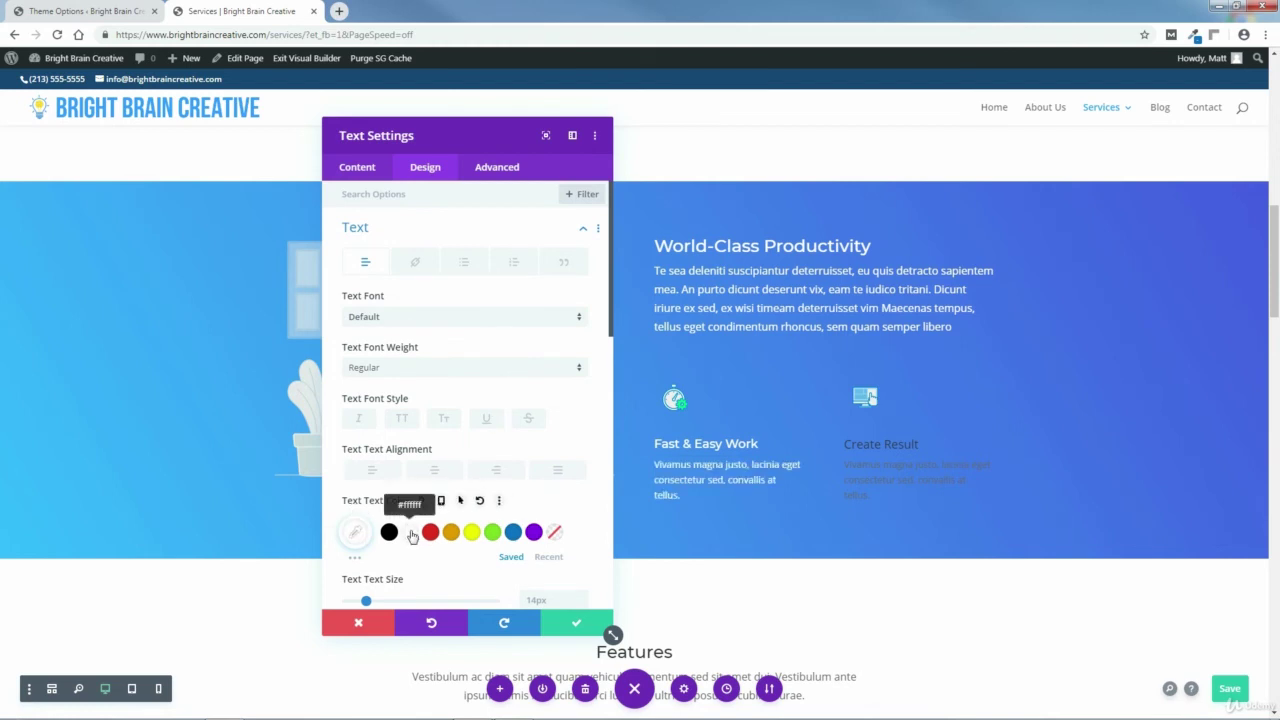
left_click(575, 624)
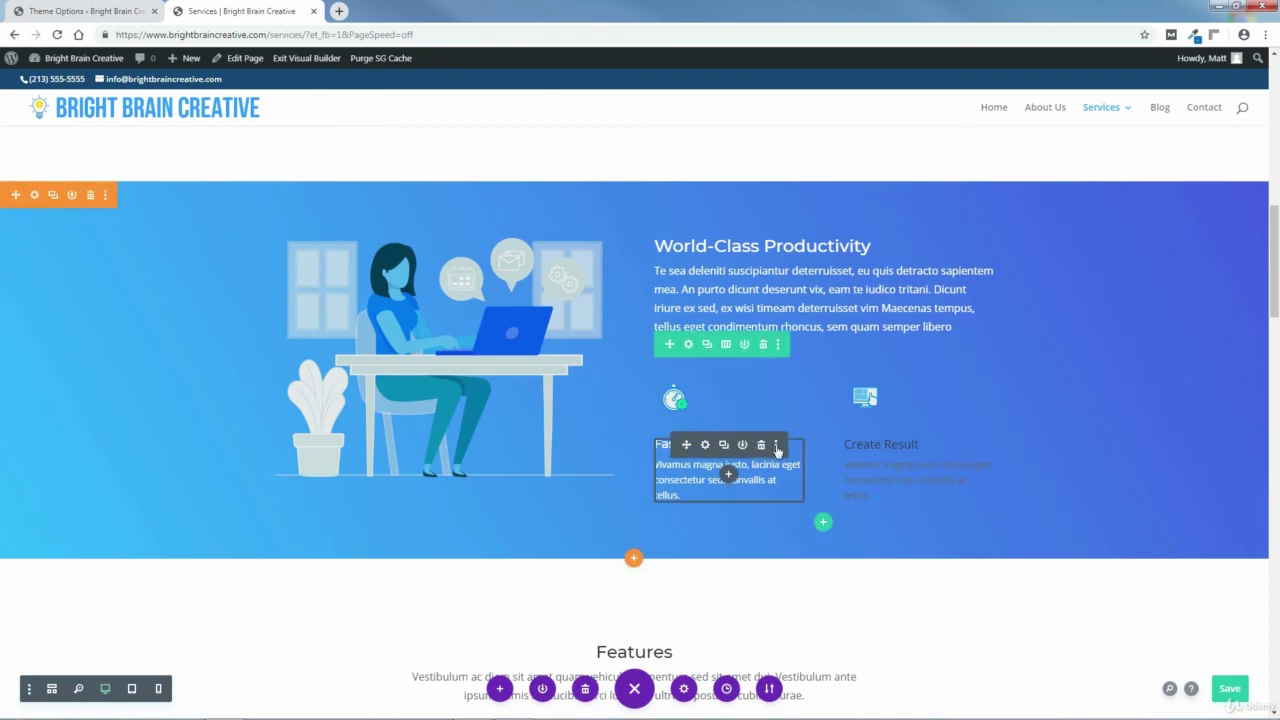
- Copy the Fast & Easy Work module's styles and paste them onto the Create Result text module
left_click(777, 447)
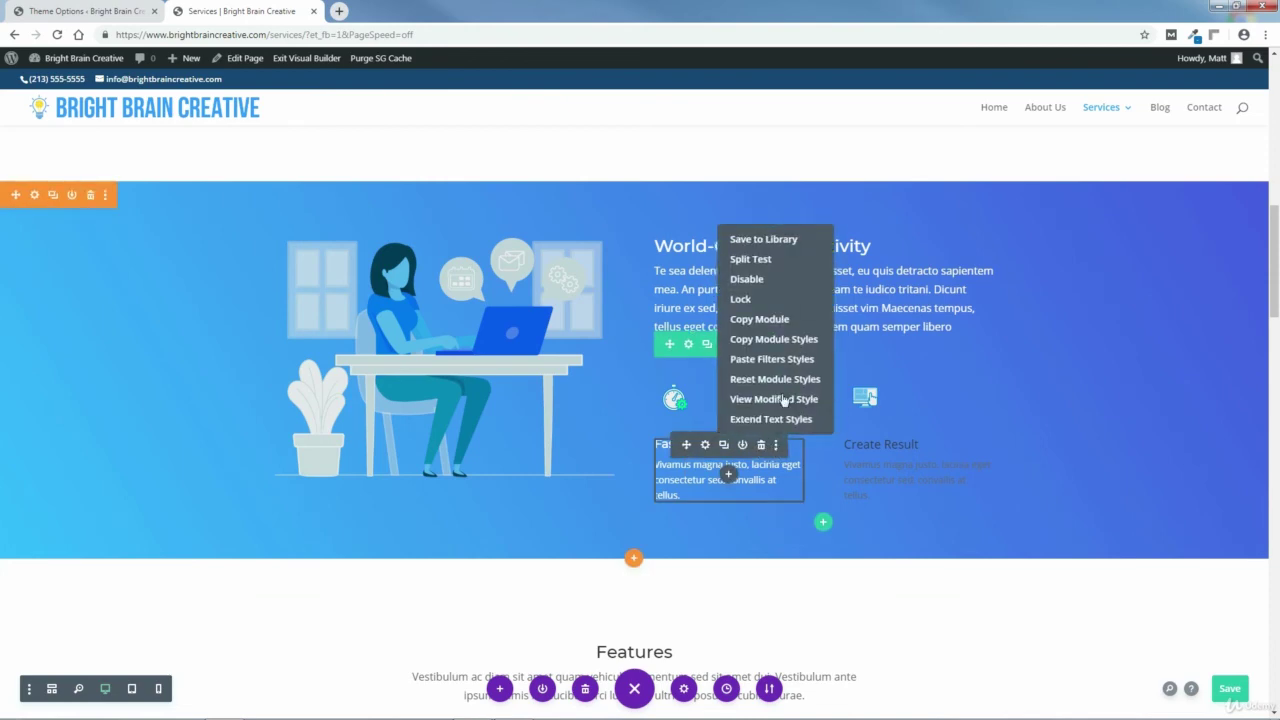
left_click(760, 339)
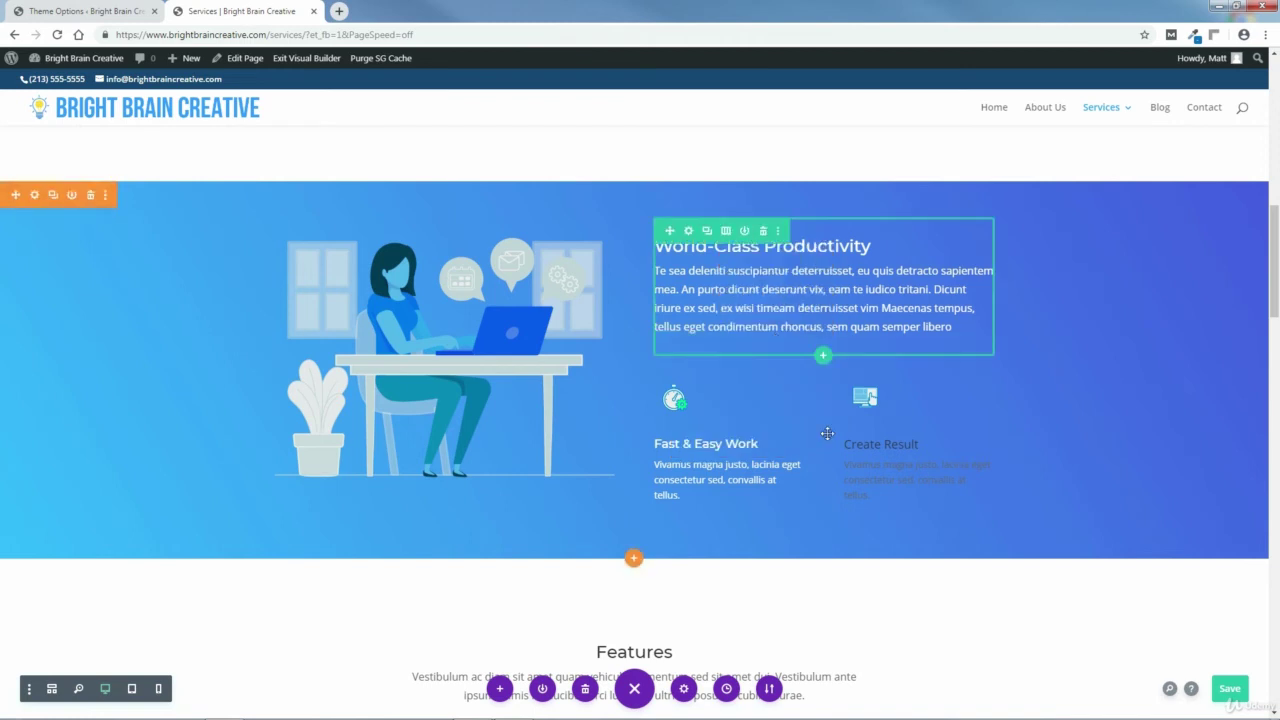
left_click(967, 450)
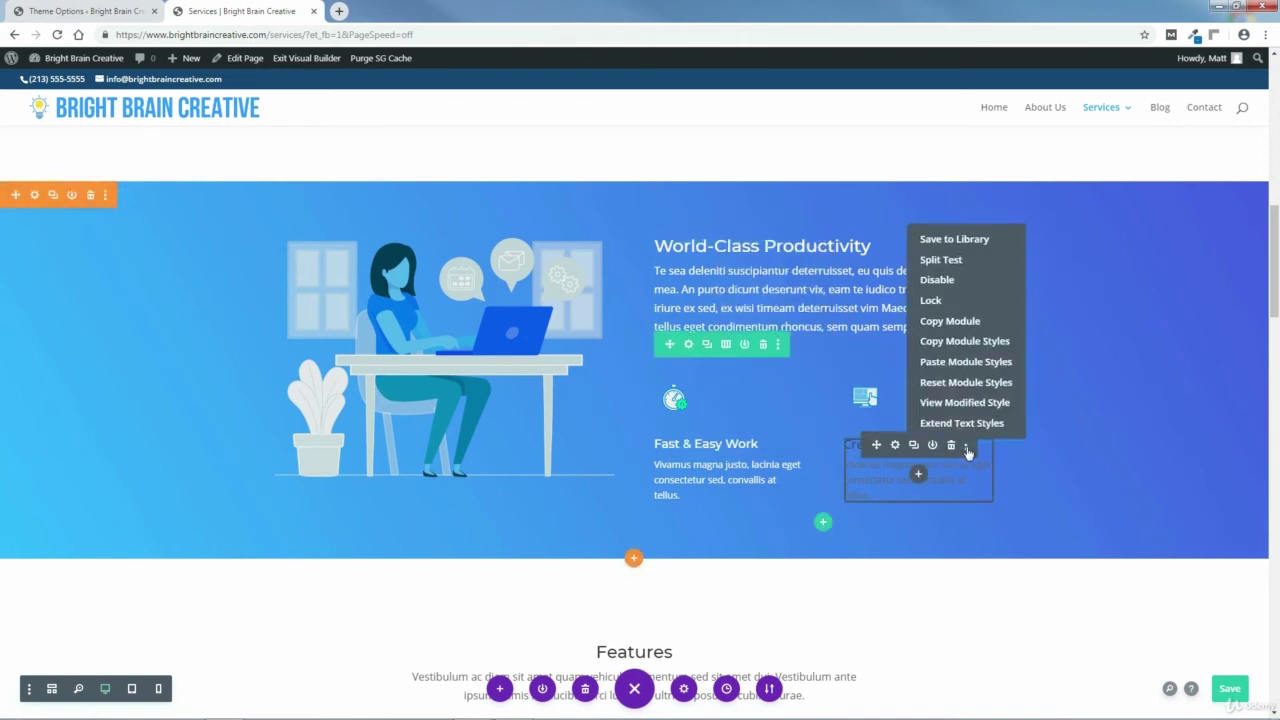
left_click(965, 362)
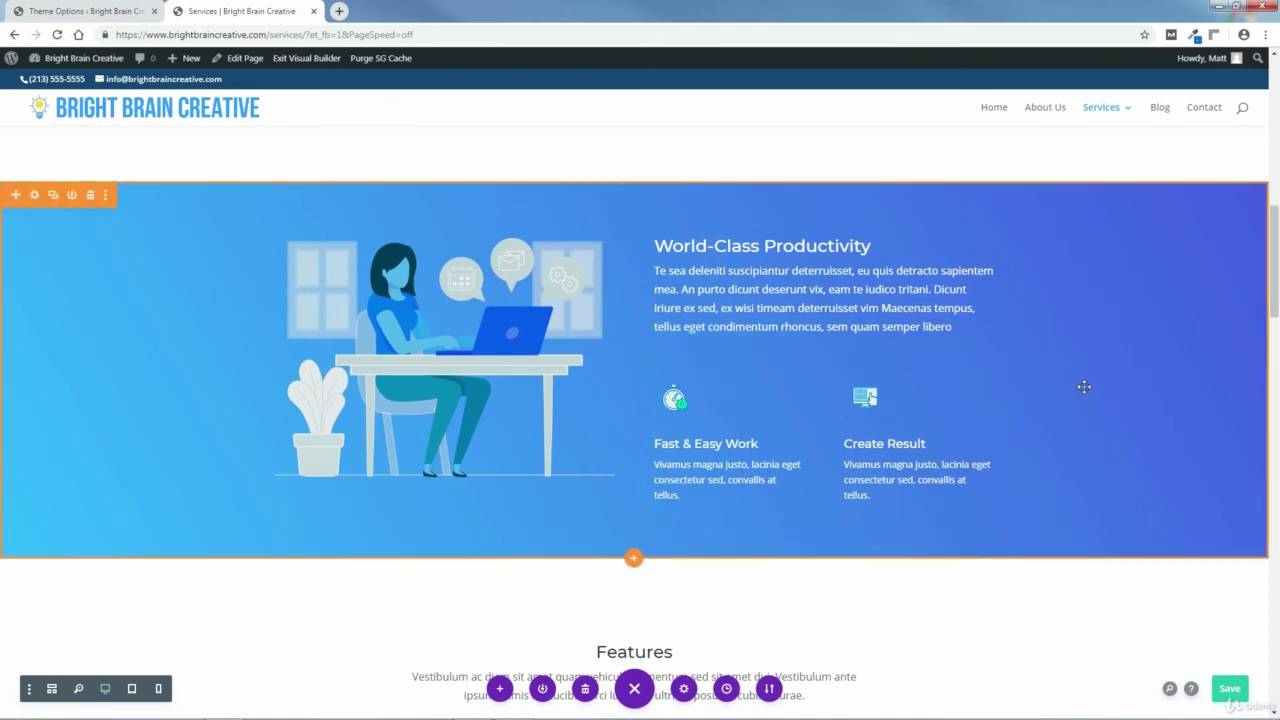
- Set the filters of the Responsive blurb in the Features section to a hue of 329deg and a saturation of 150%
left_click_drag(1275, 276, 1276, 331)
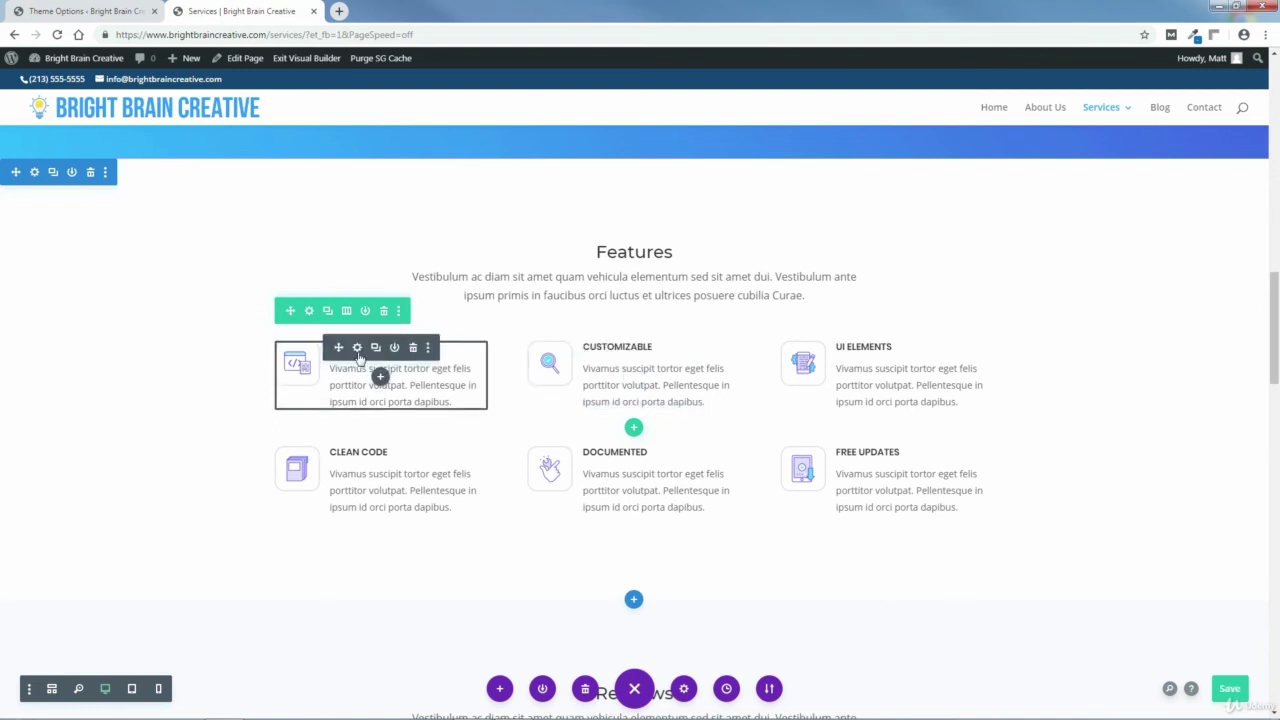
left_click(359, 352)
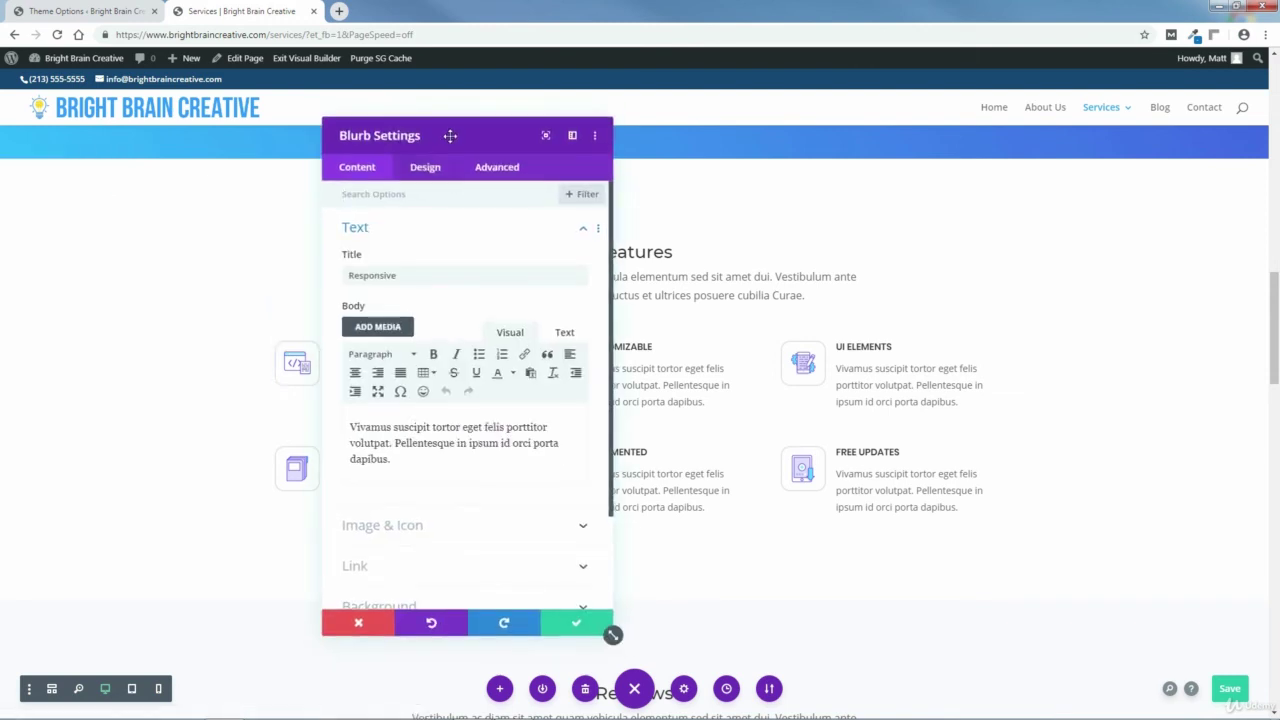
left_click_drag(449, 134, 539, 130)
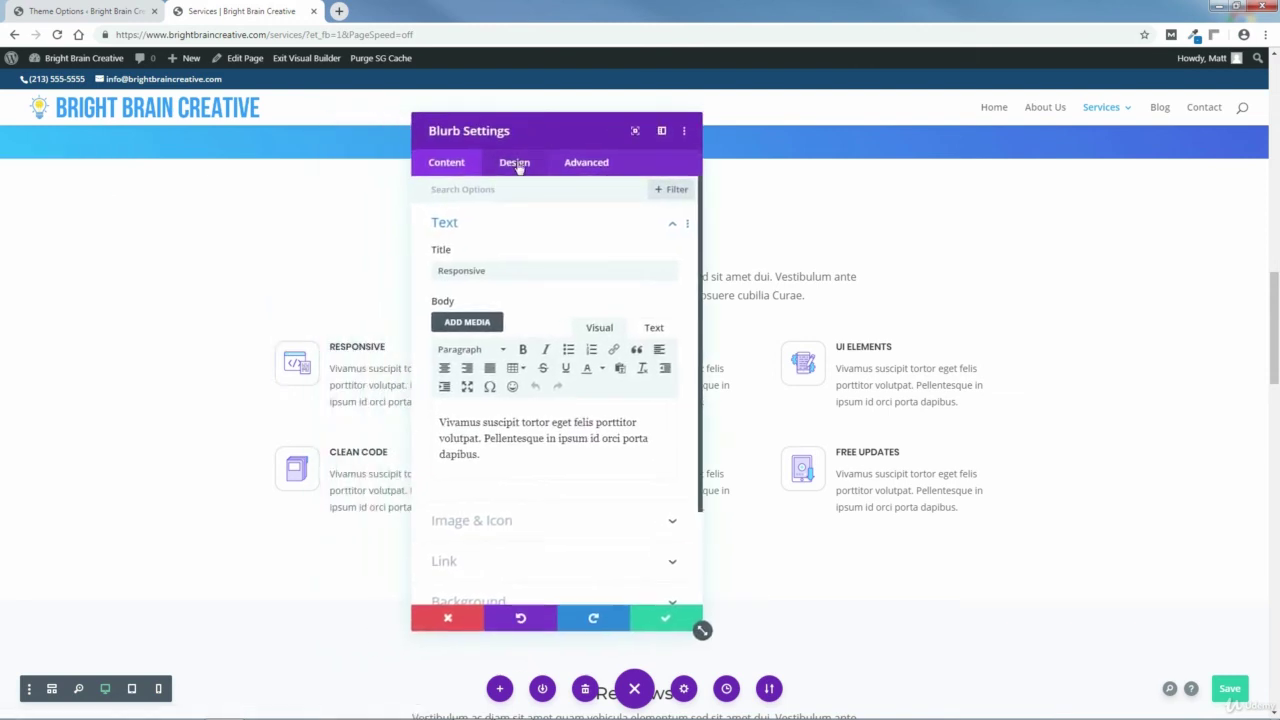
left_click(515, 163)
left_click(451, 550)
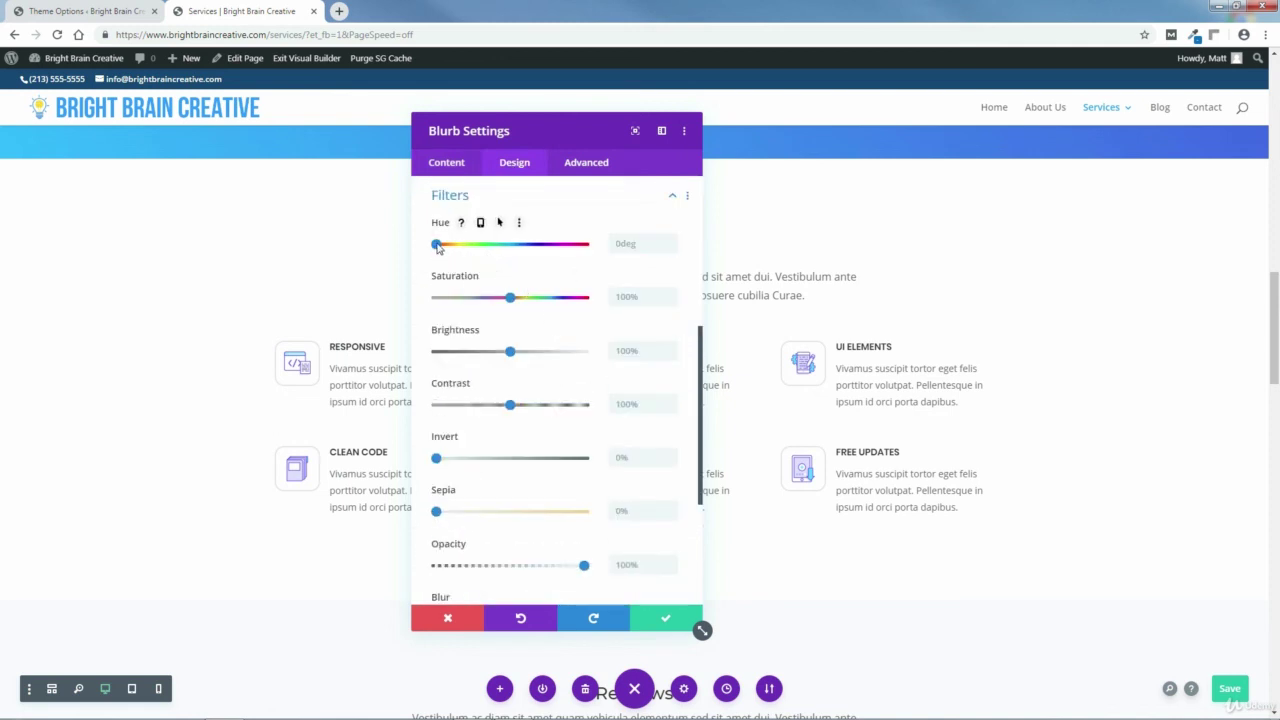
left_click_drag(437, 247, 552, 248)
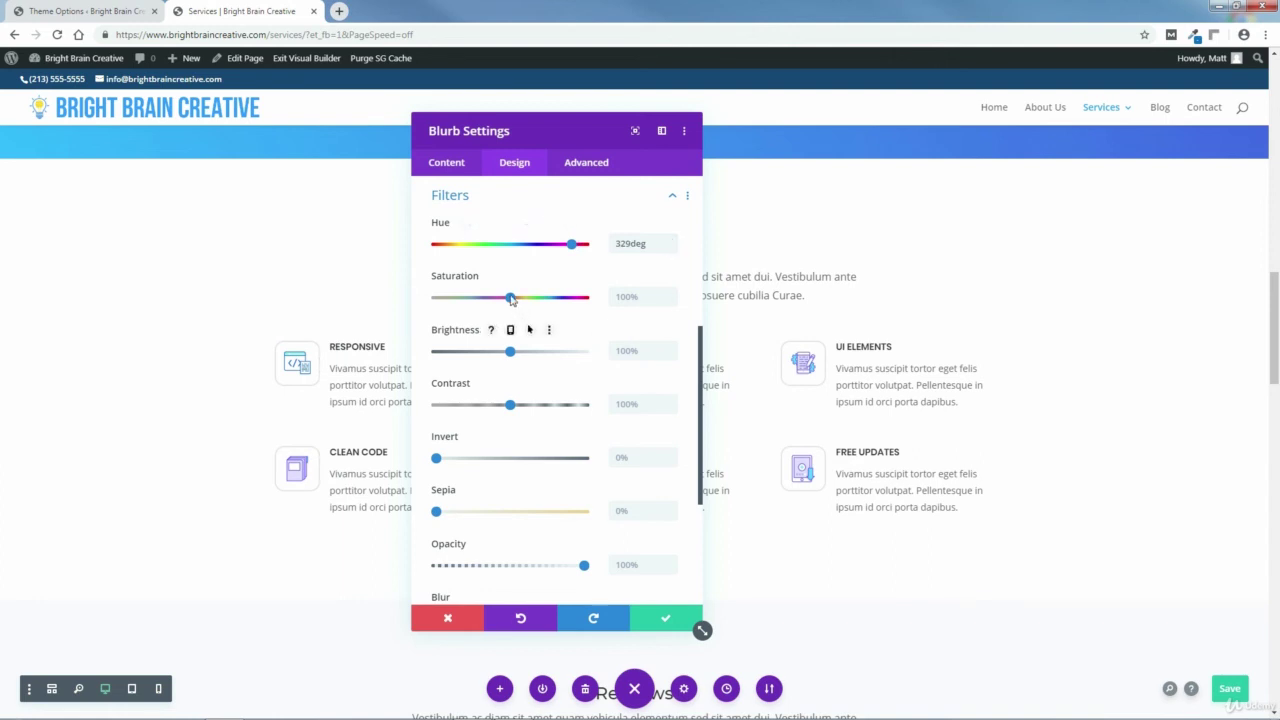
left_click_drag(511, 298, 517, 298)
left_click_drag(549, 141, 1020, 139)
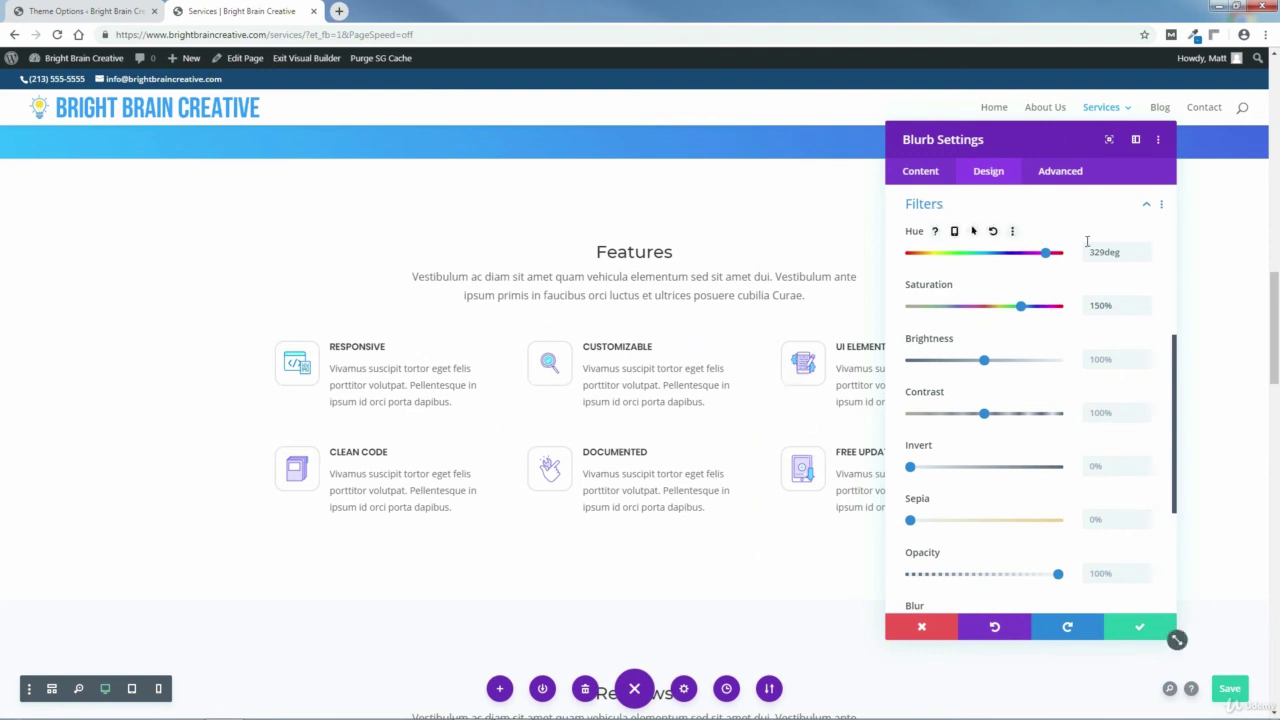
- Extend the Responsive blurb's filter styles to all blurbs and save the blurb's settings
left_click(1162, 207)
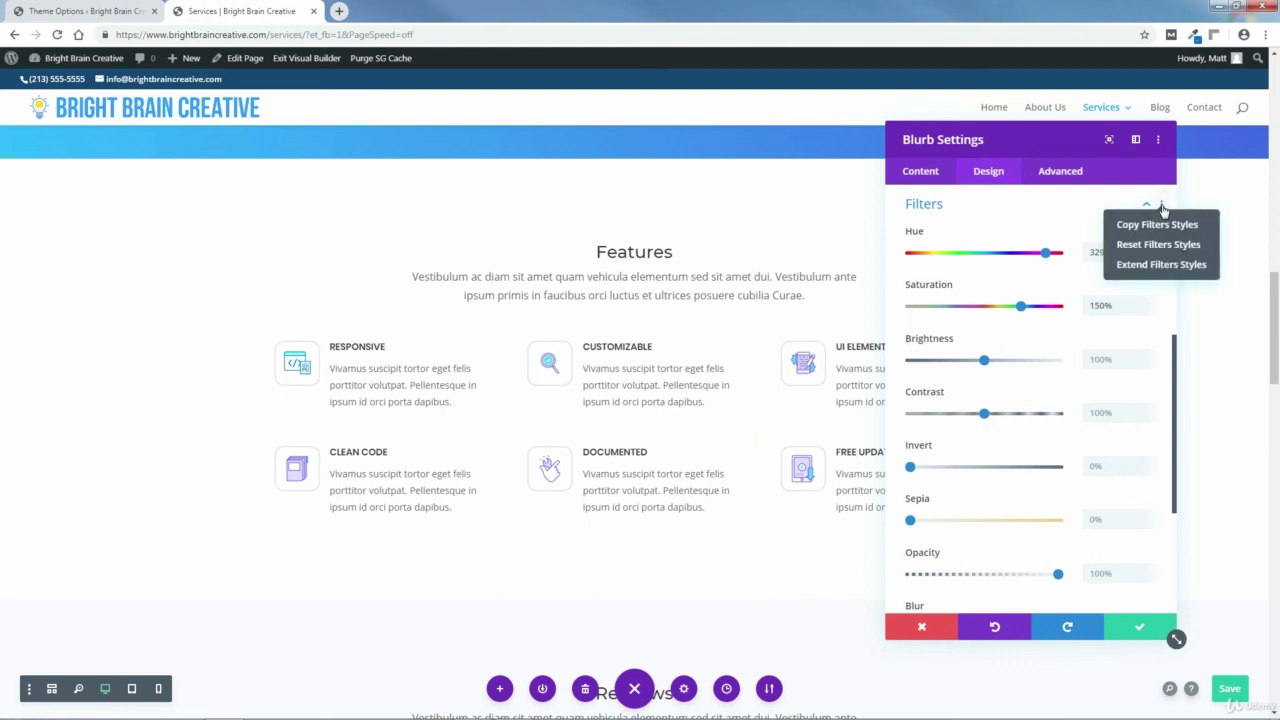
left_click(1160, 265)
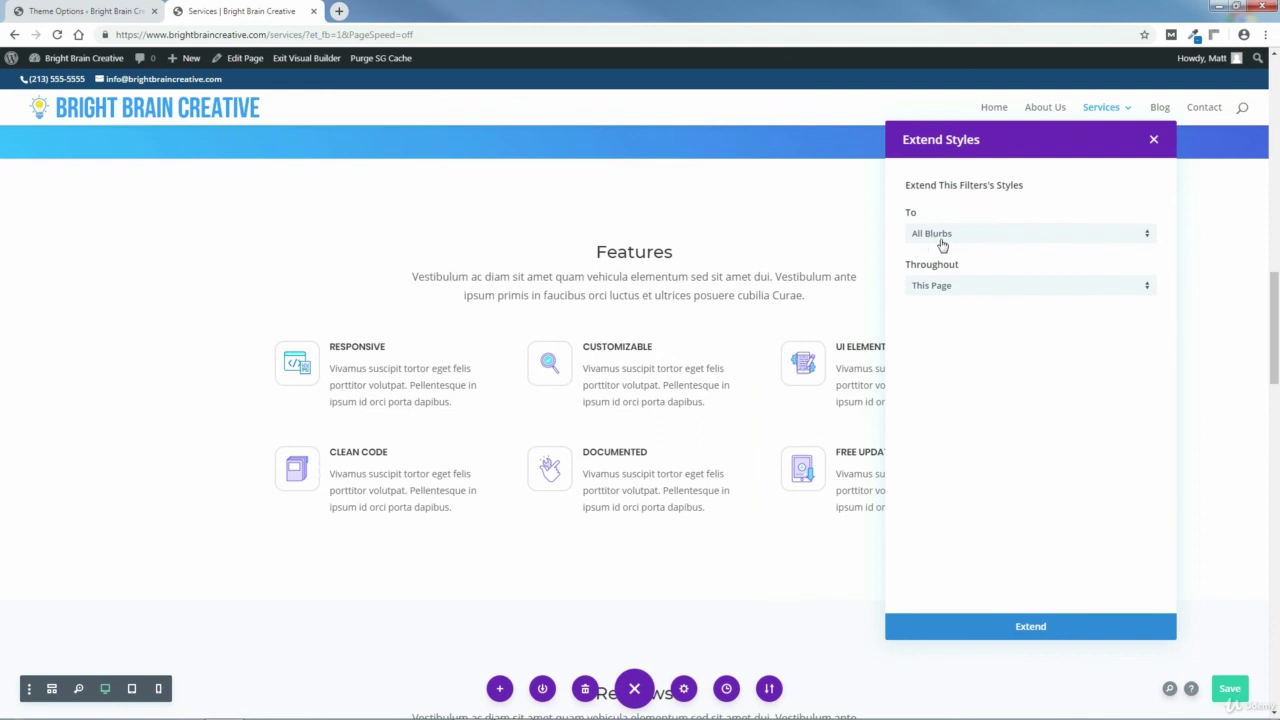
left_click(942, 287)
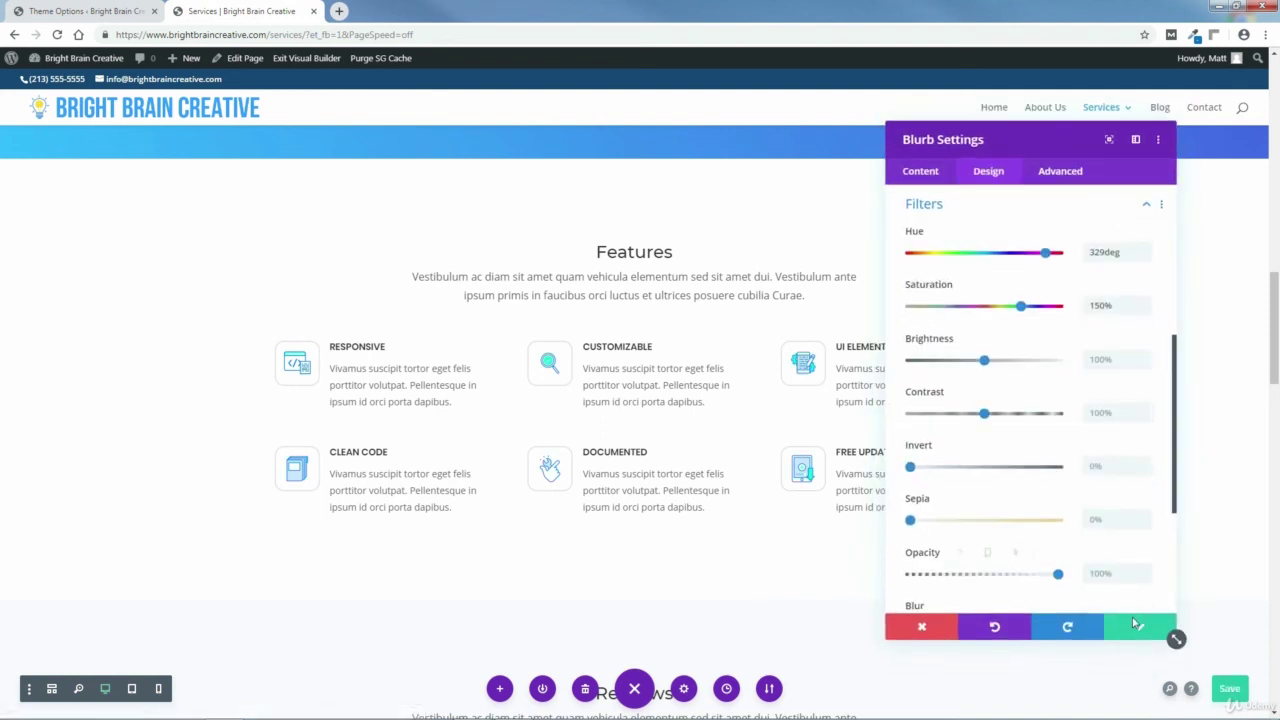
left_click(1140, 628)
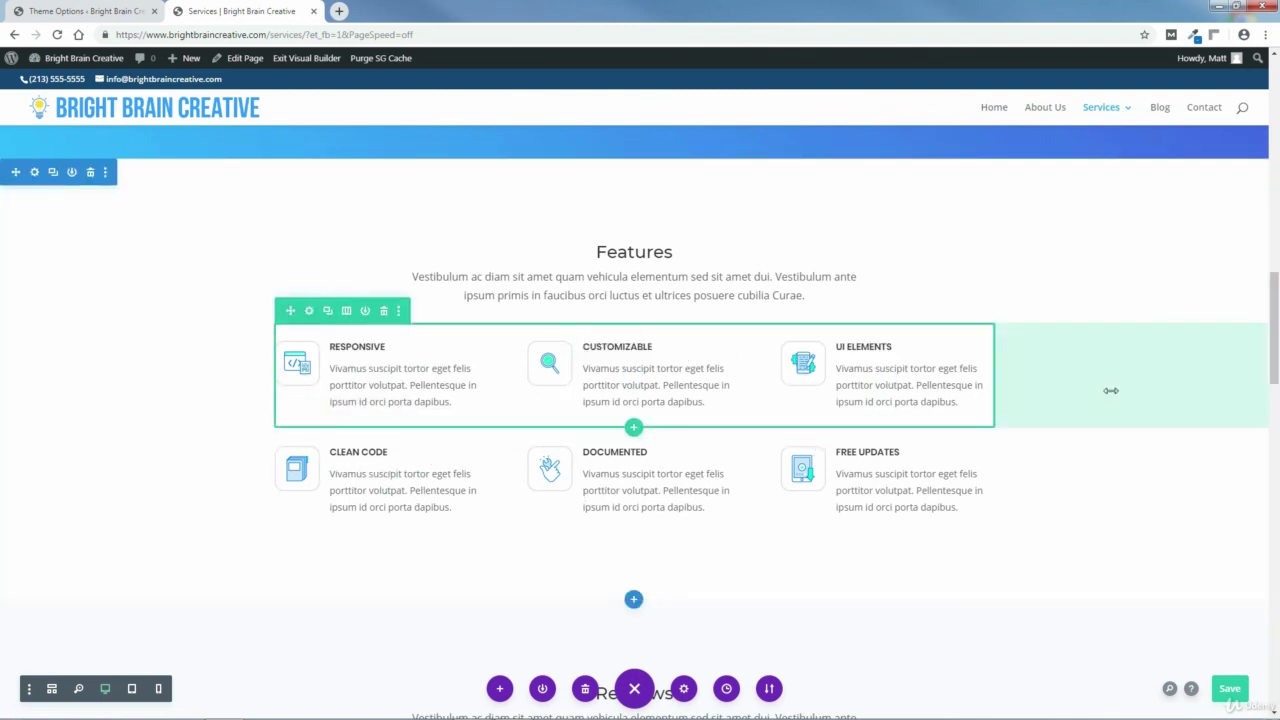
- Insert the saved Footer section from the library below the Subscribe for a Free Trial section
left_click_drag(1276, 318, 1276, 648)
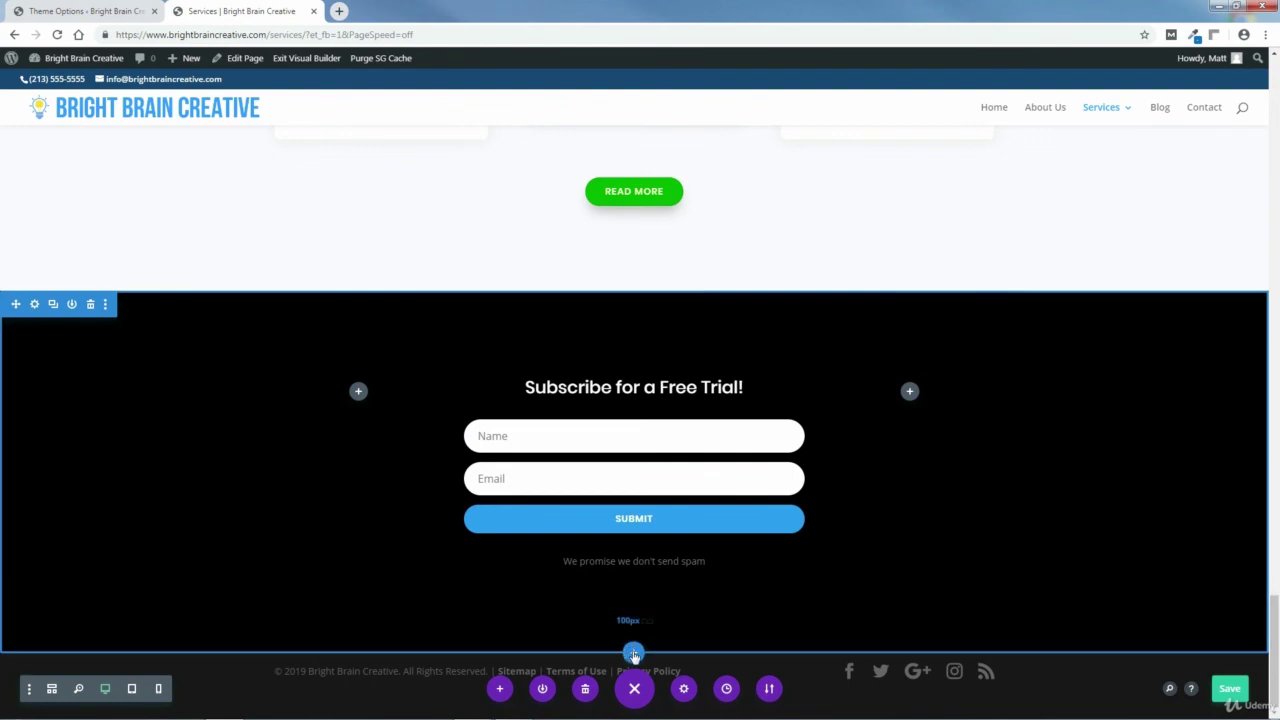
left_click(634, 655)
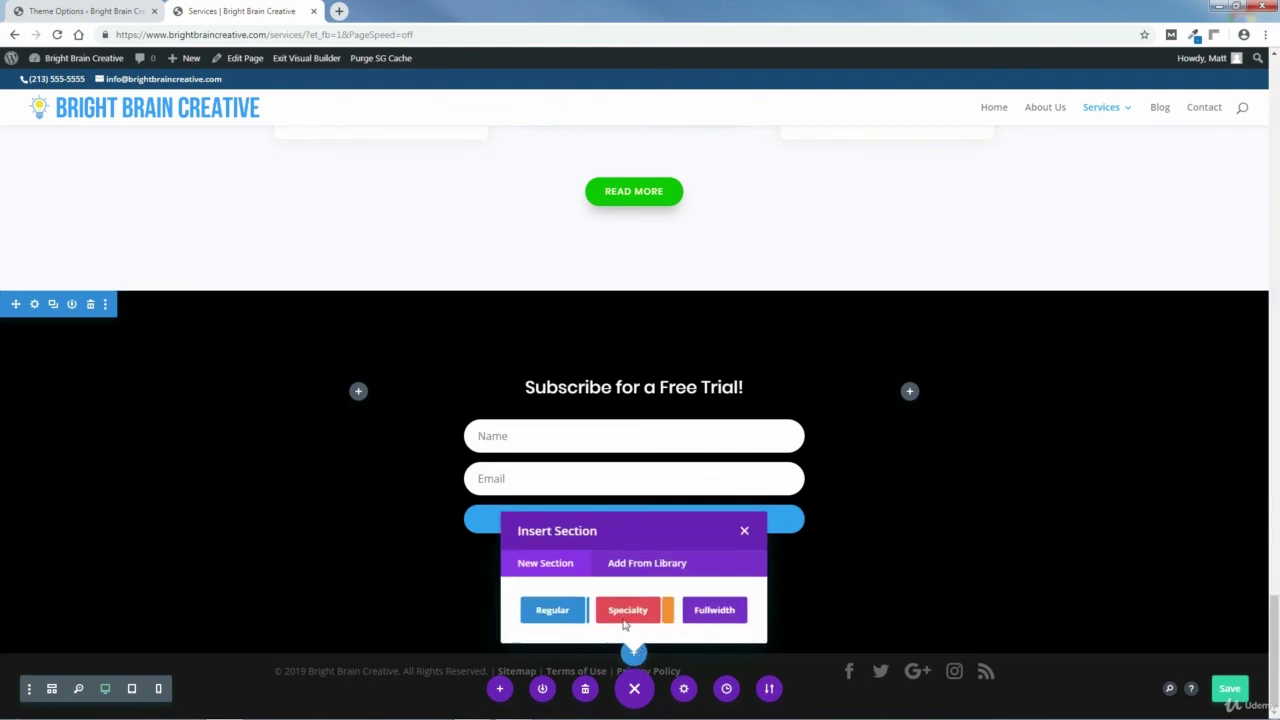
left_click(646, 563)
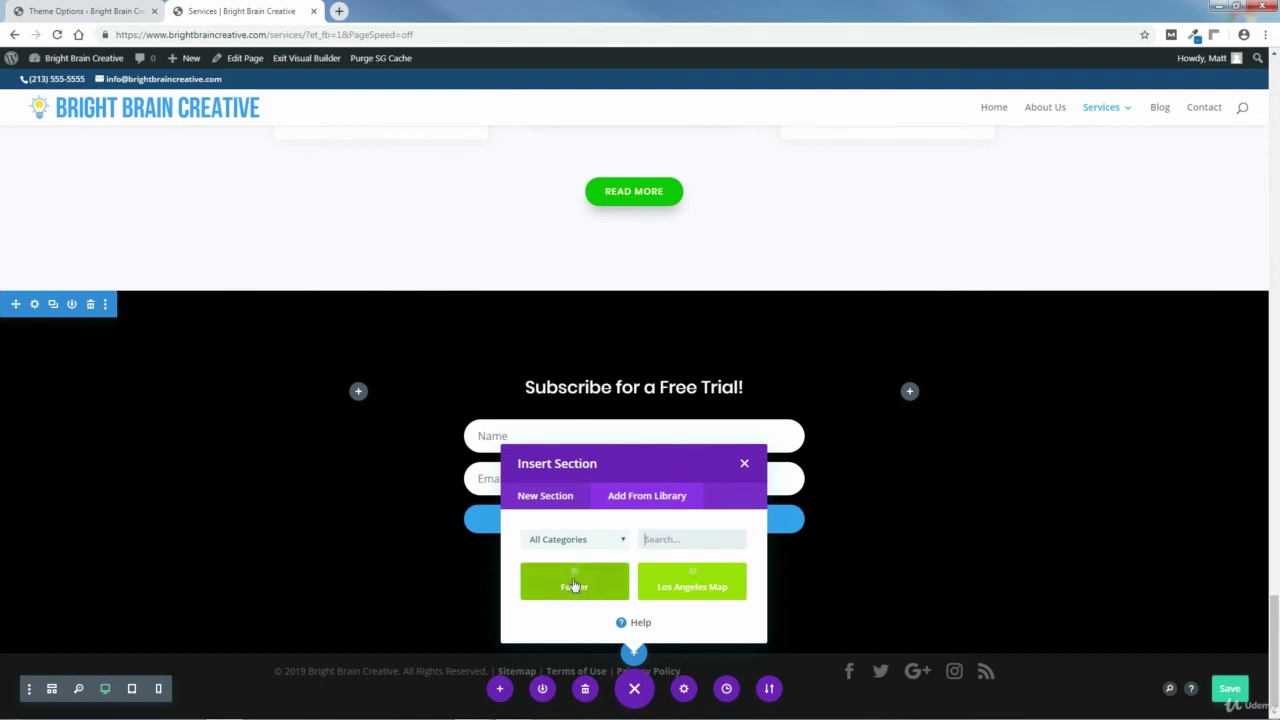
left_click(576, 586)
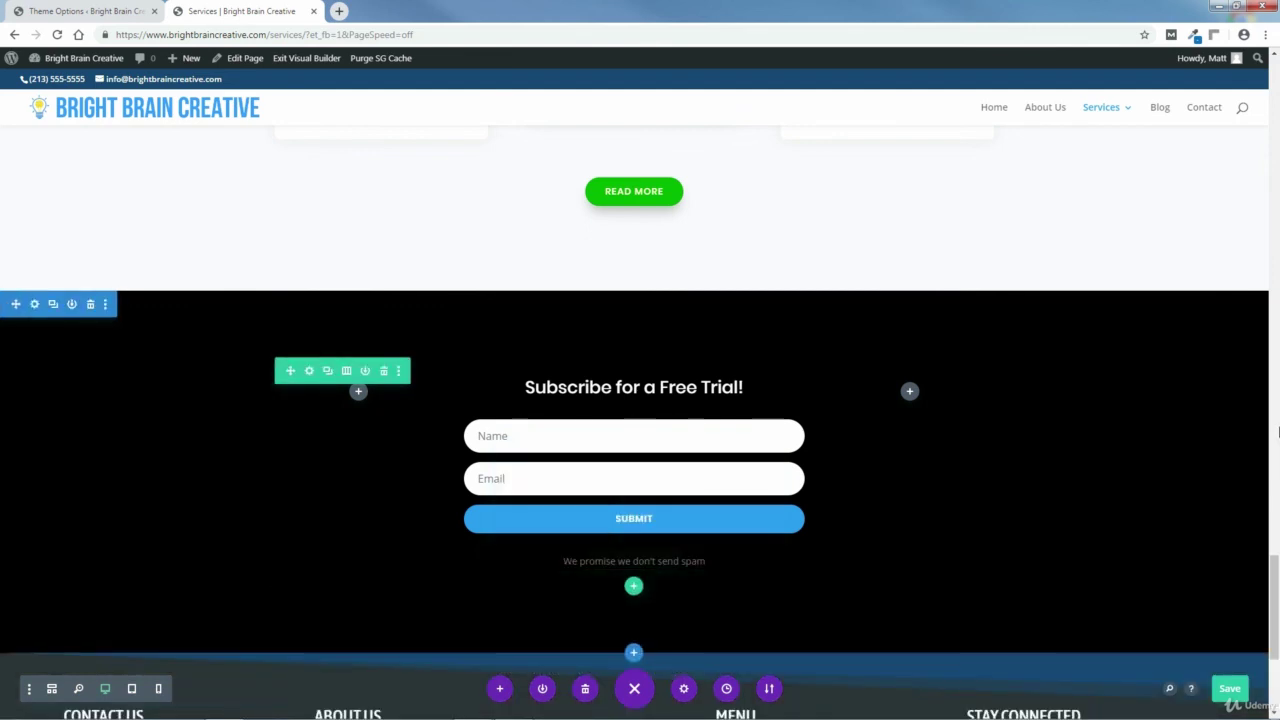
left_click_drag(1276, 556, 1276, 632)
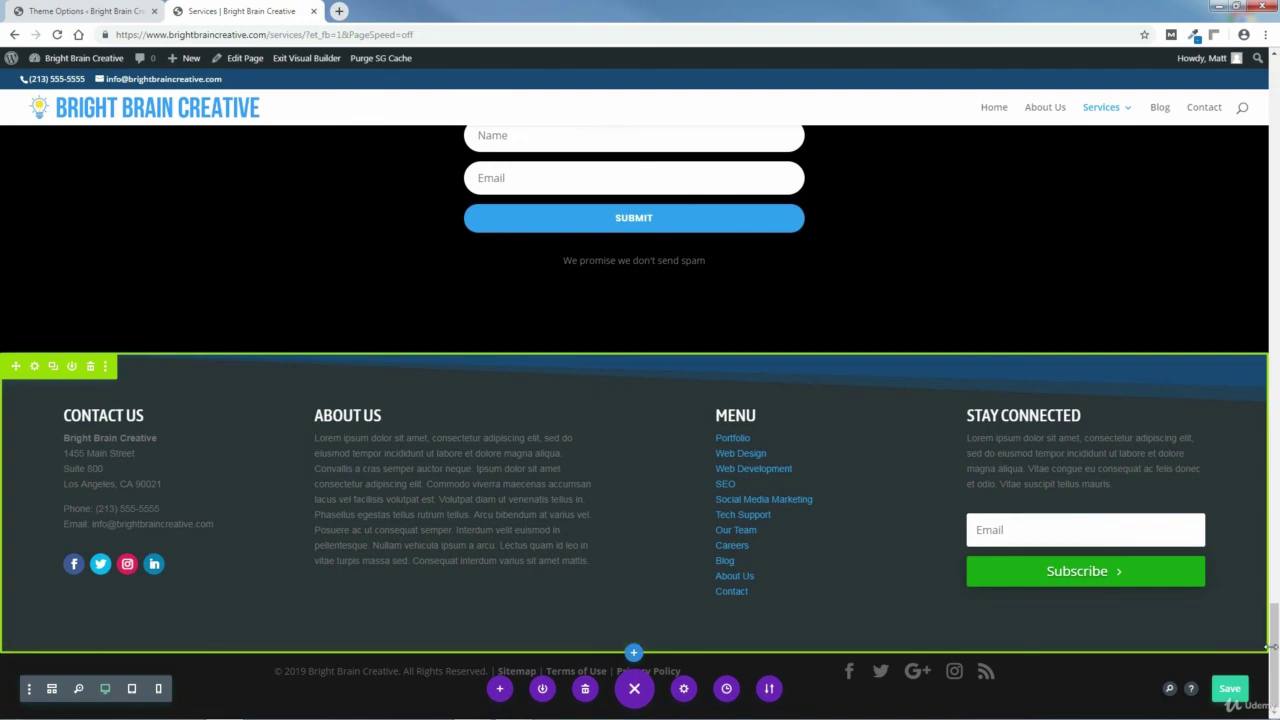
- Review the Services page from the hero section through the productivity and Features sections to the footer
left_click_drag(1275, 628, 1276, 96)
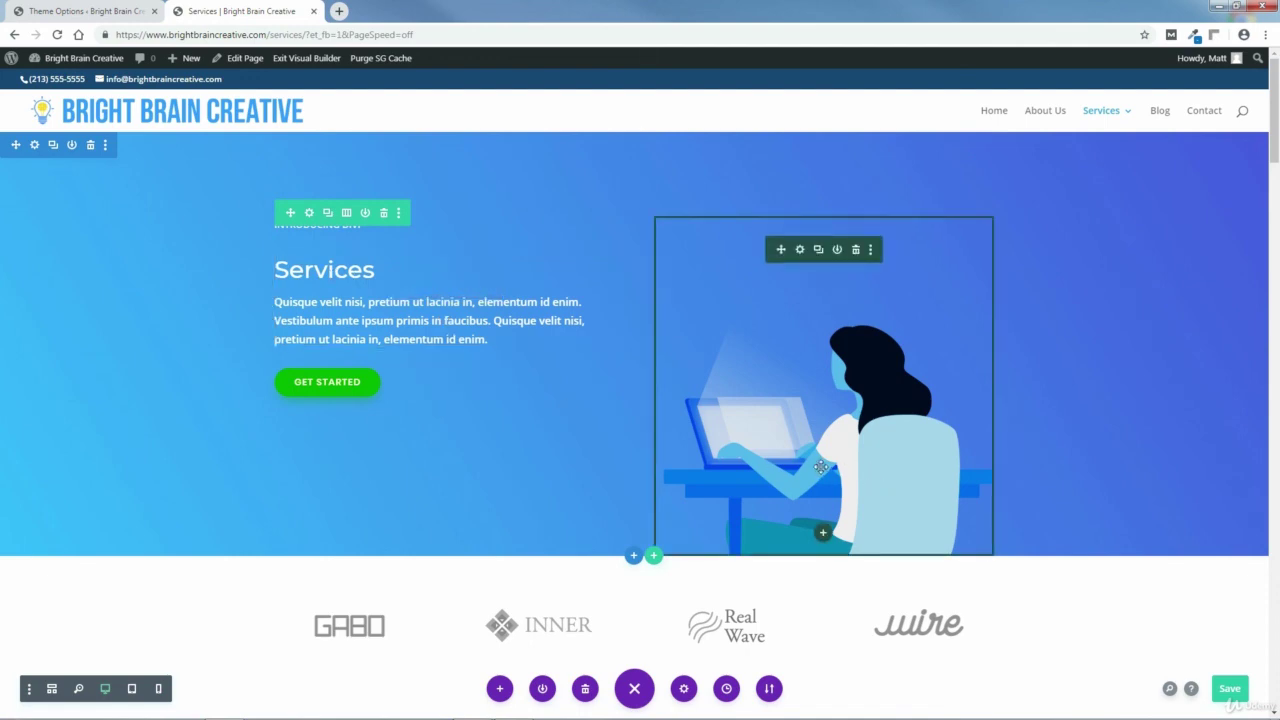
left_click_drag(1276, 121, 1277, 262)
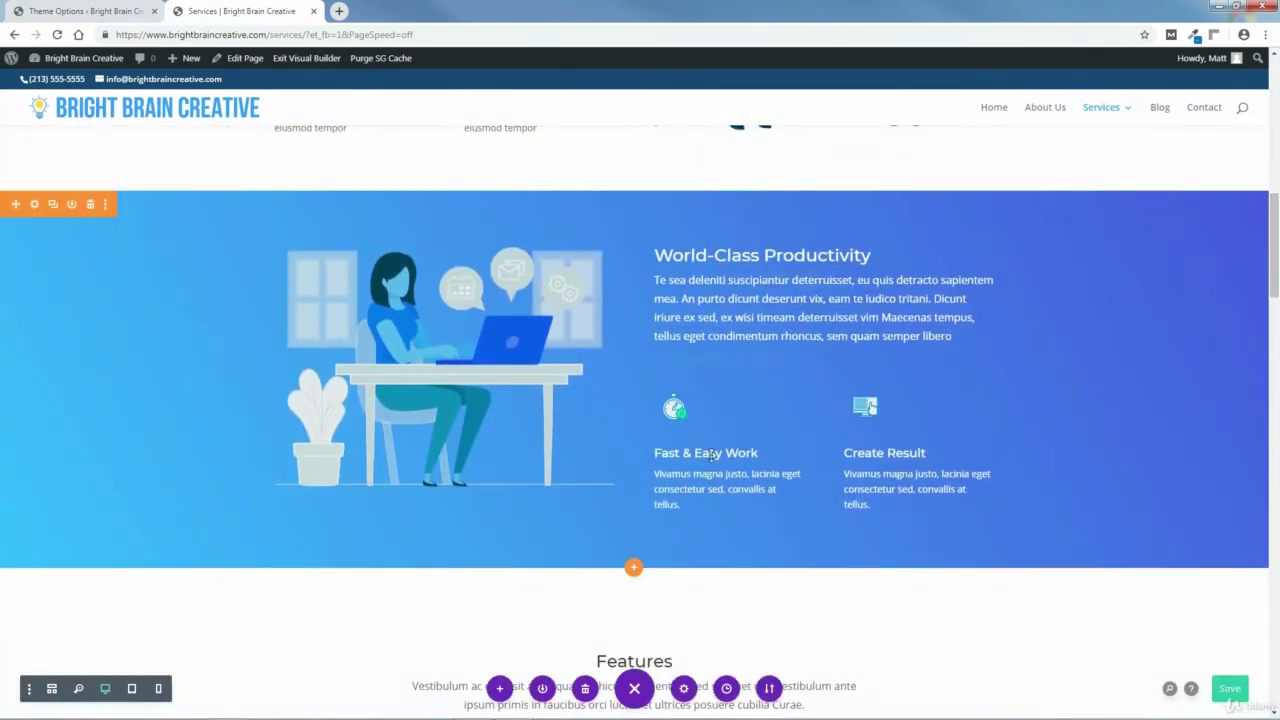
scroll(1277, 335, "down", 4)
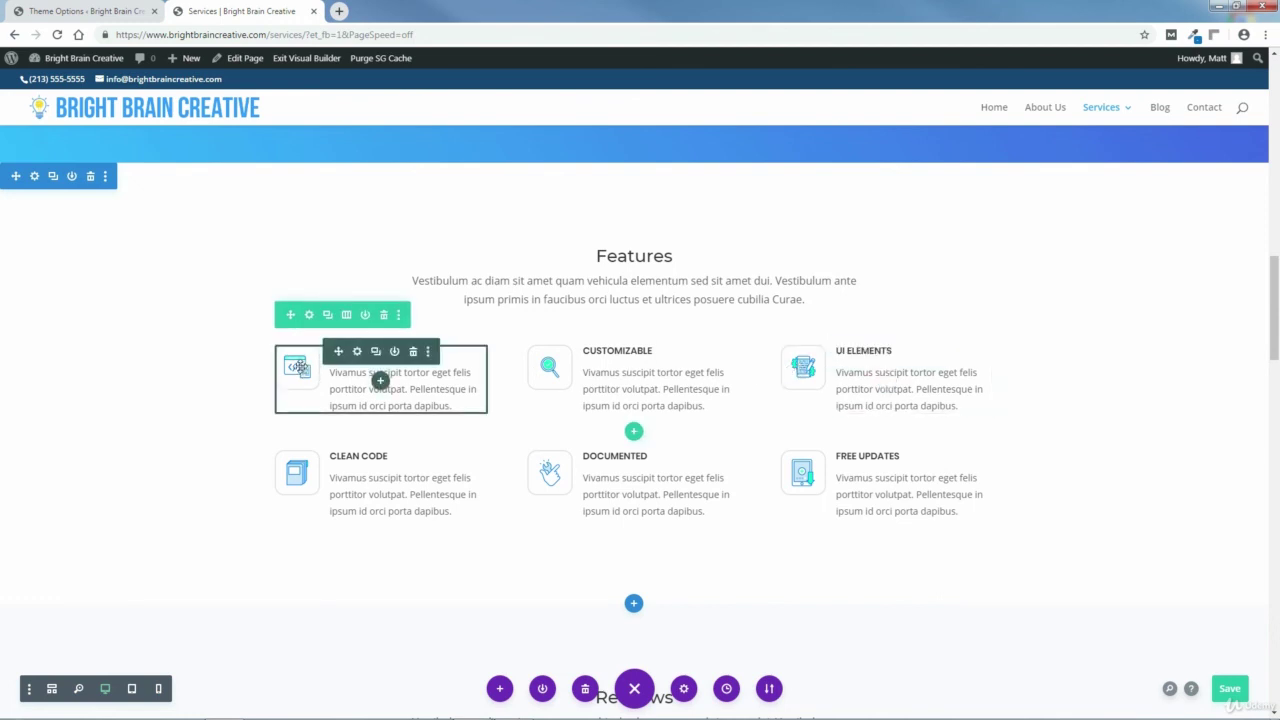
left_click_drag(1277, 326, 1277, 690)
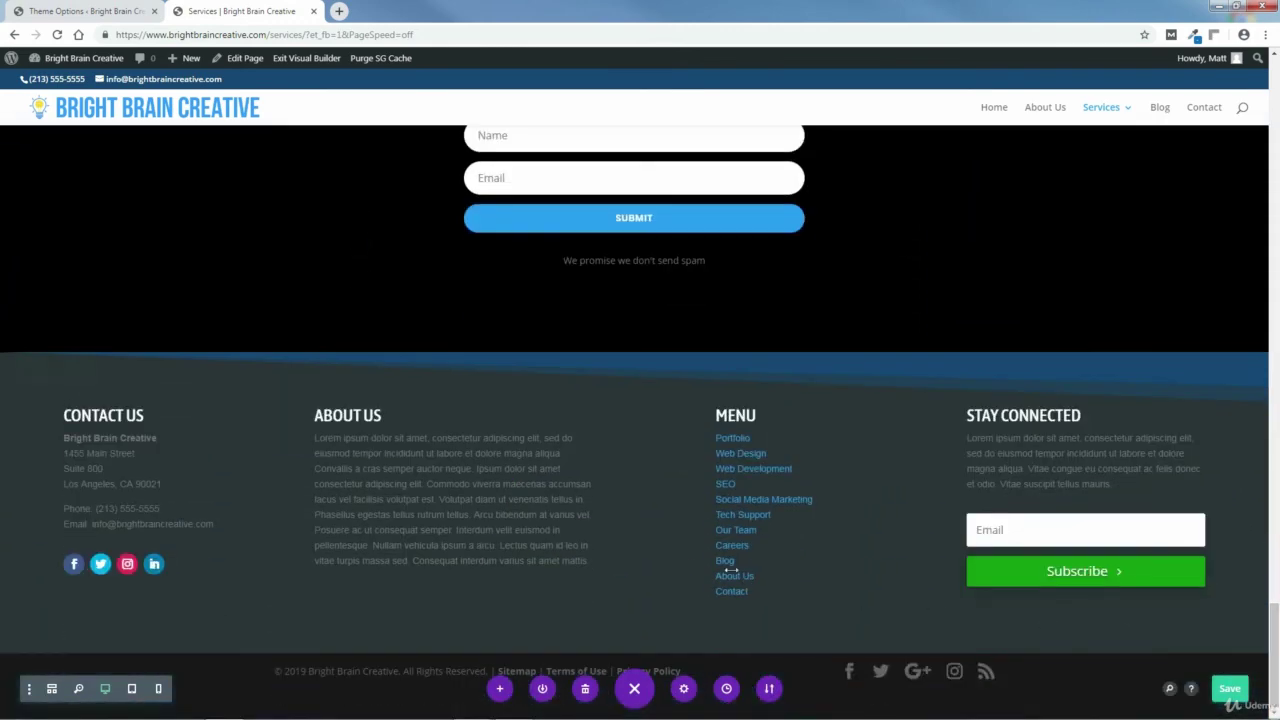
left_click_drag(1276, 622, 1276, 115)
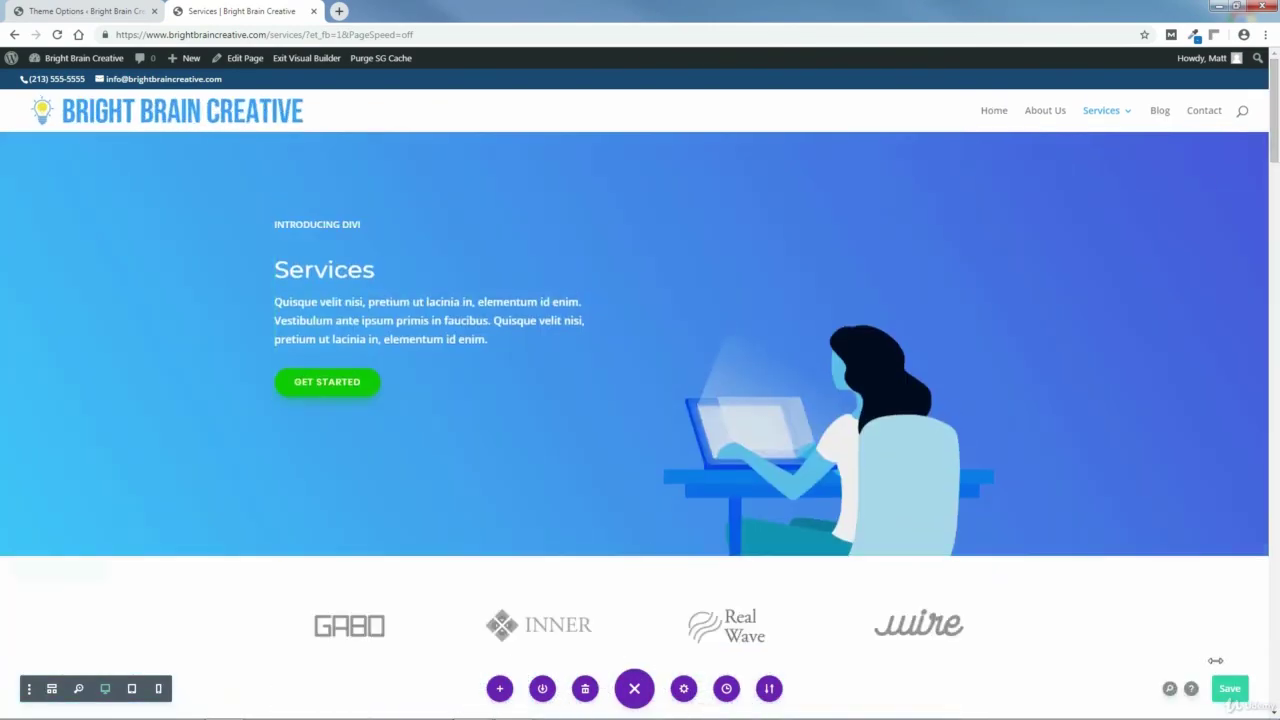